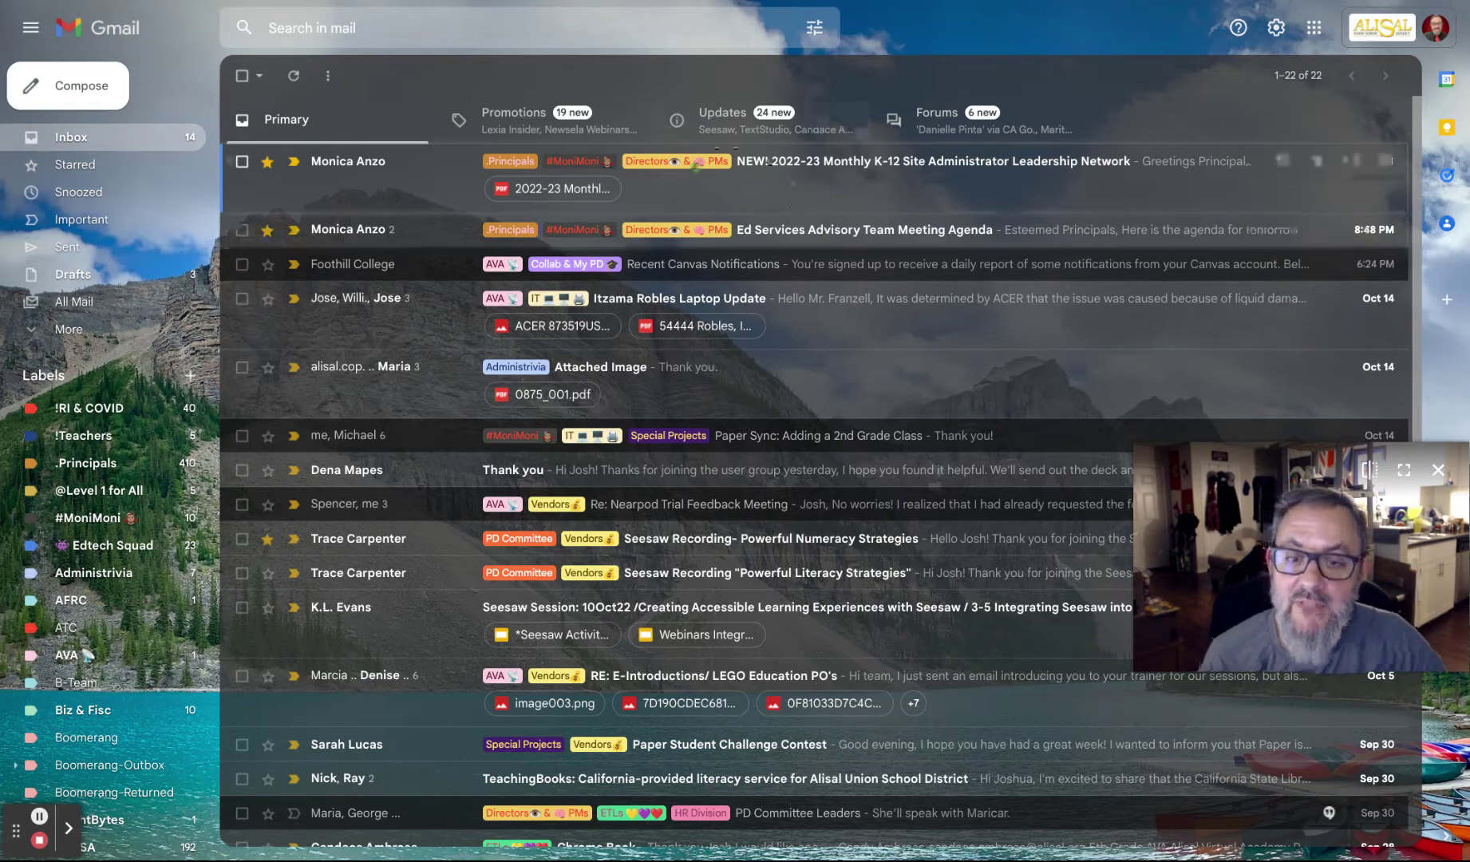
click(70, 830)
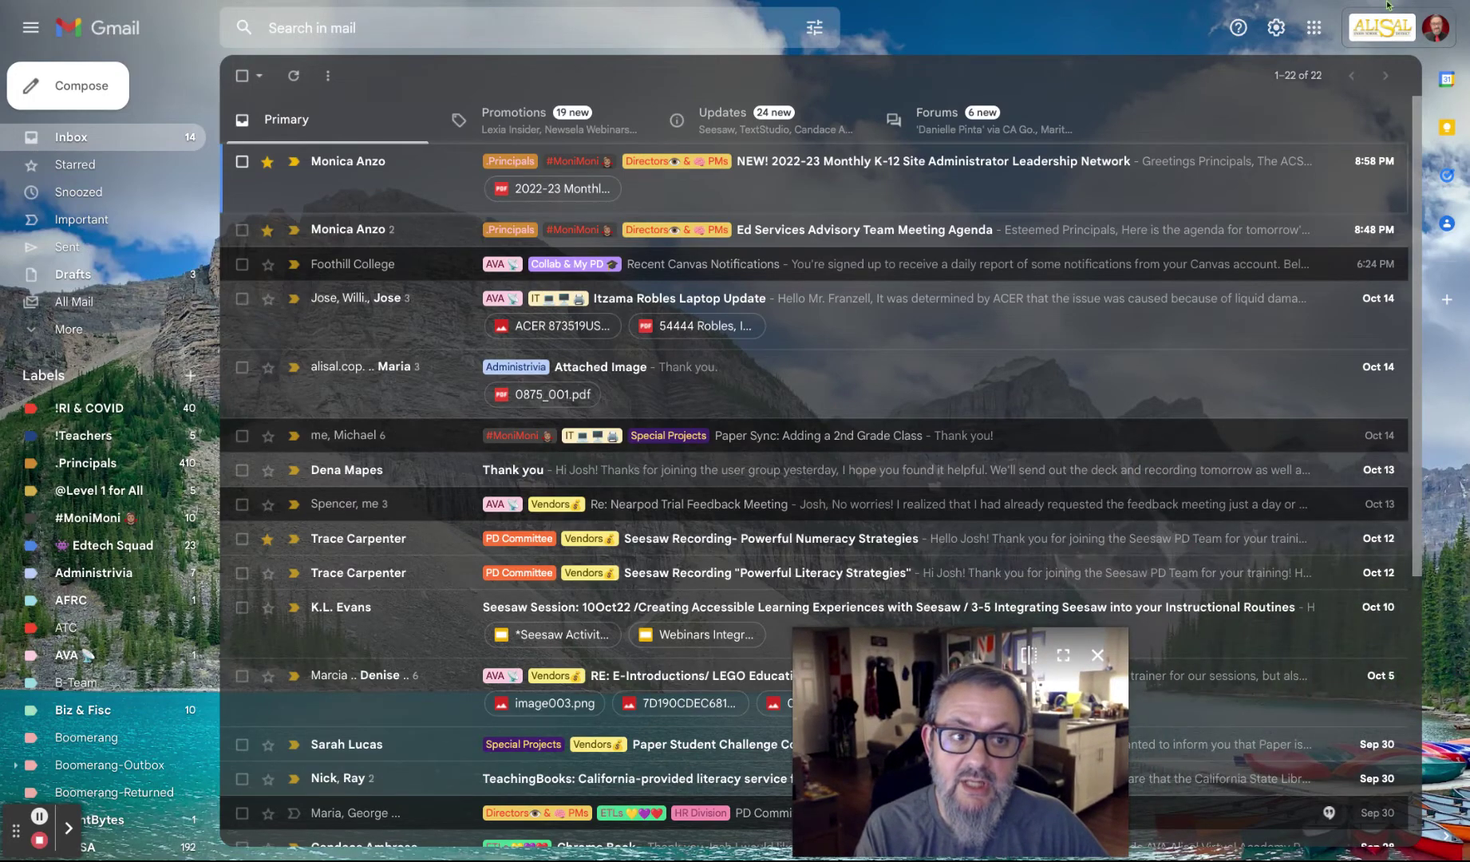
- Try the Comfortable and Compact inbox densities in the quick settings and return the density to Default
click(1277, 28)
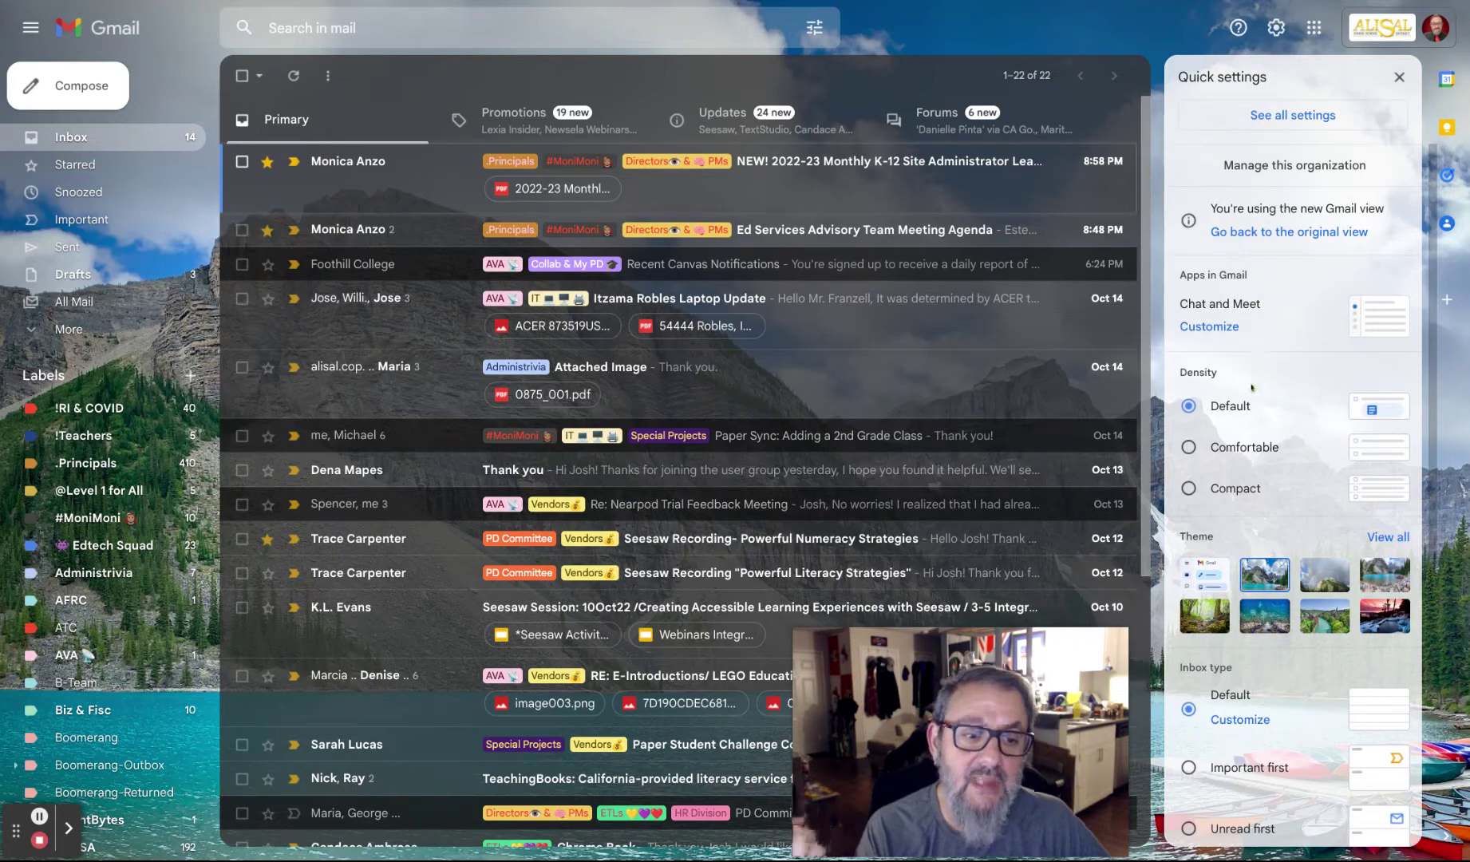
scroll(1251, 385, down, 1)
scroll(1251, 385, down, 1)
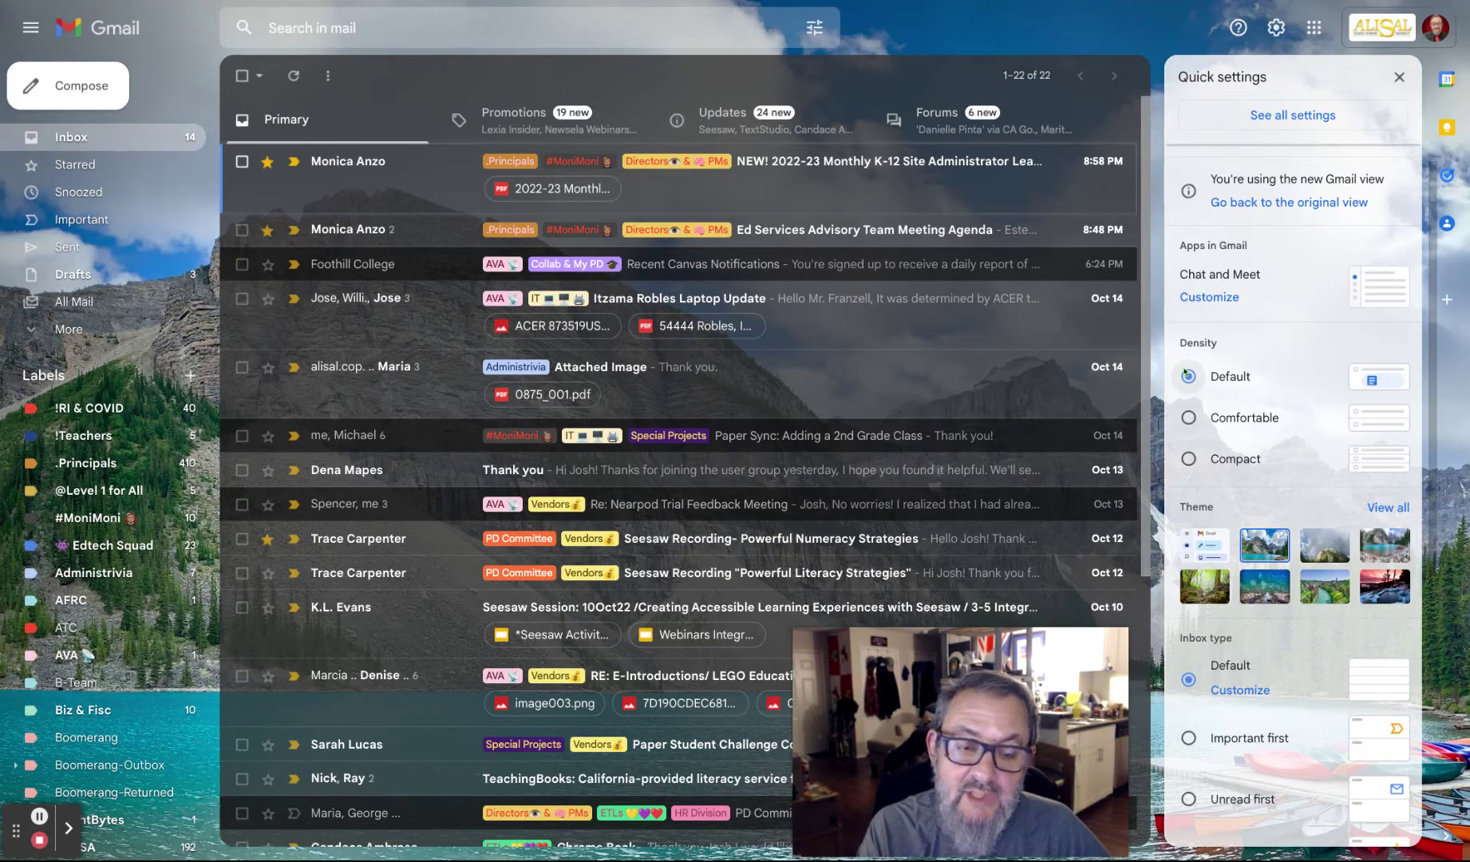
click(1189, 418)
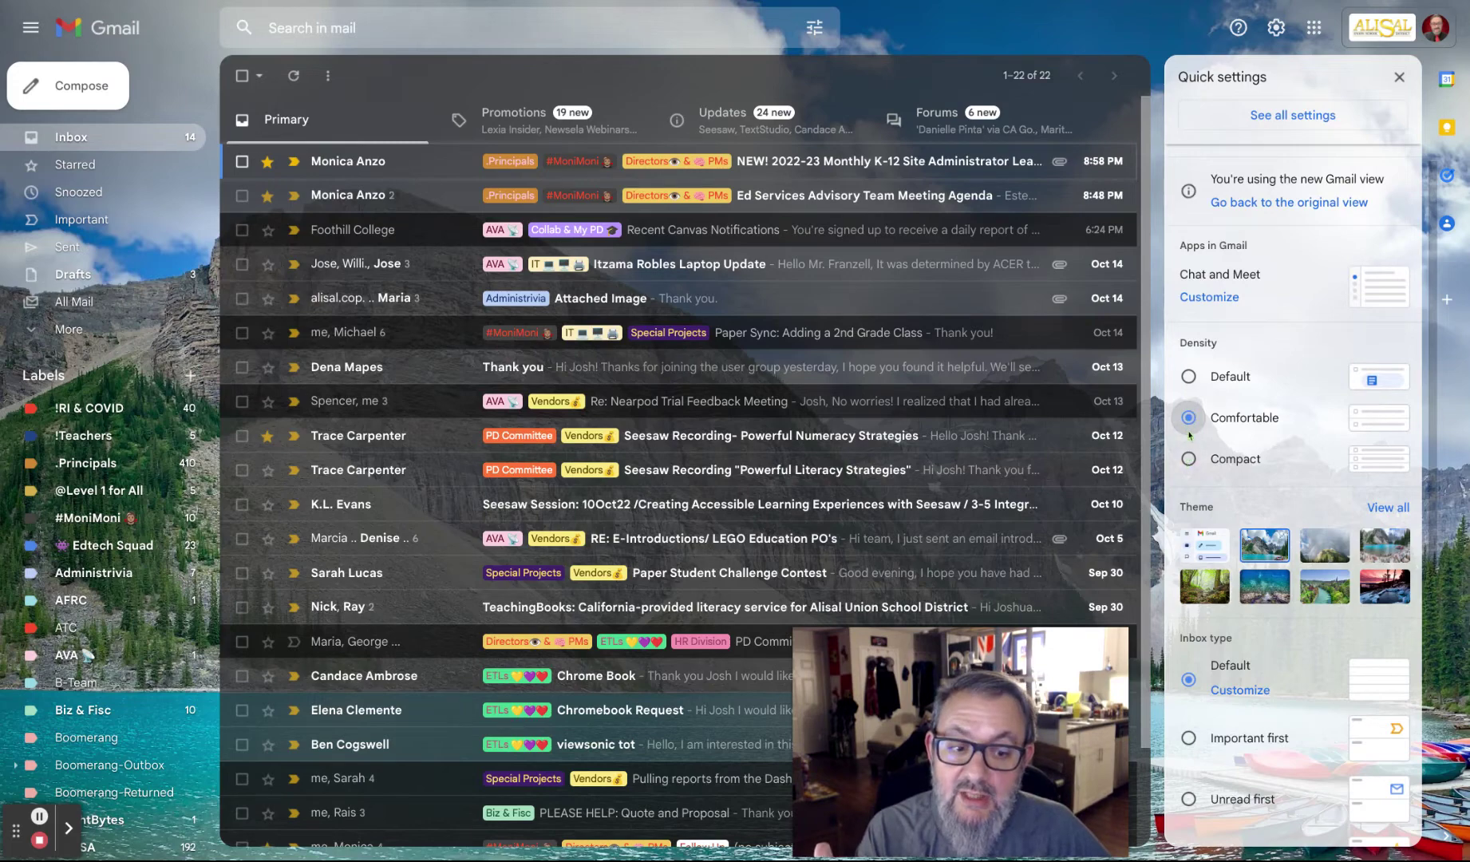
click(1188, 459)
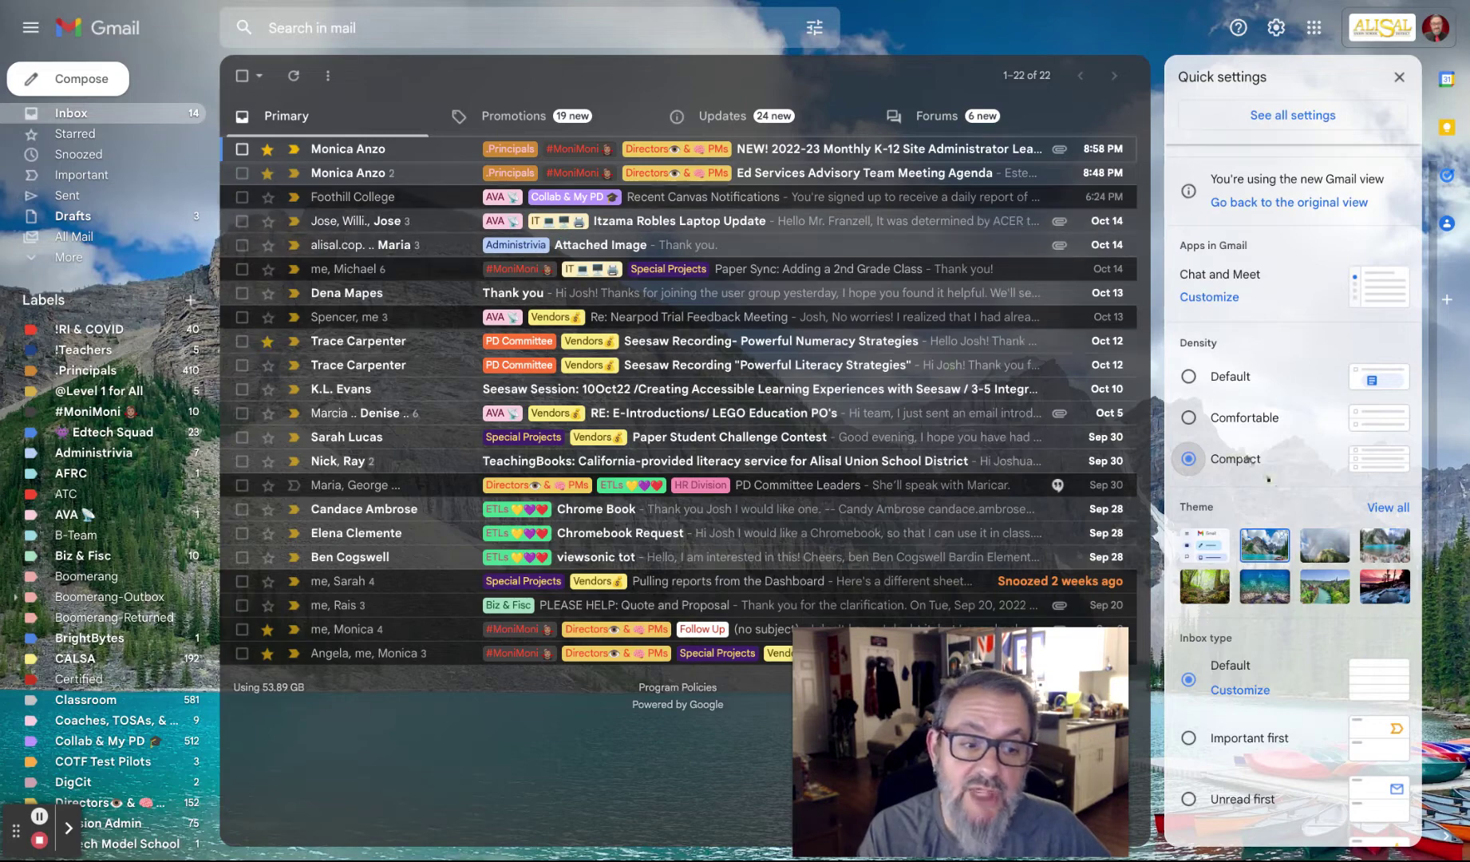
click(1188, 380)
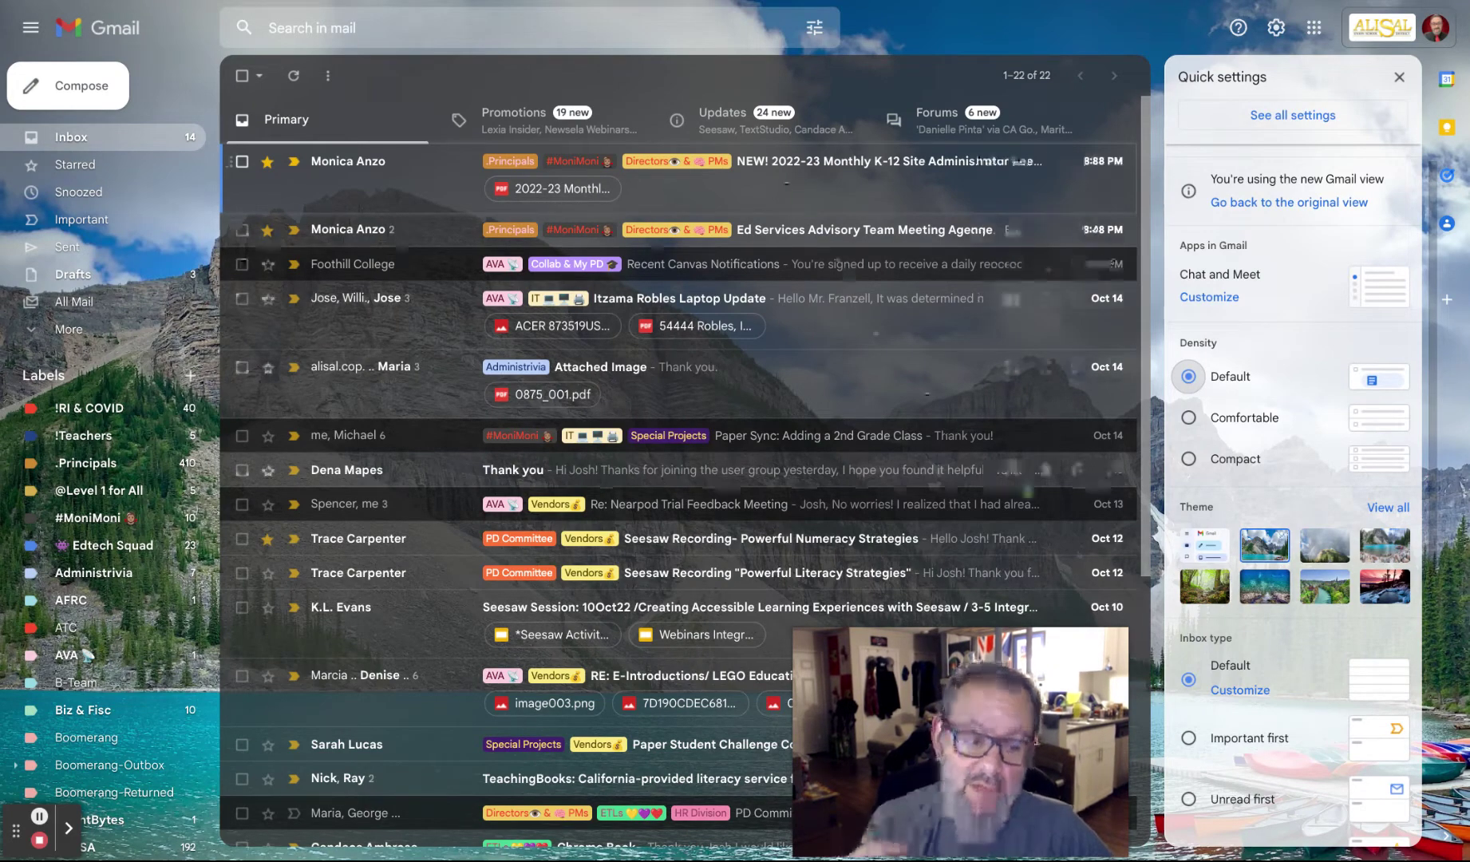
- Review the inbox type options and look through the Promotions, Updates, Forums and Primary categories, closing the quick settings at the end
scroll(1258, 593, down, 2)
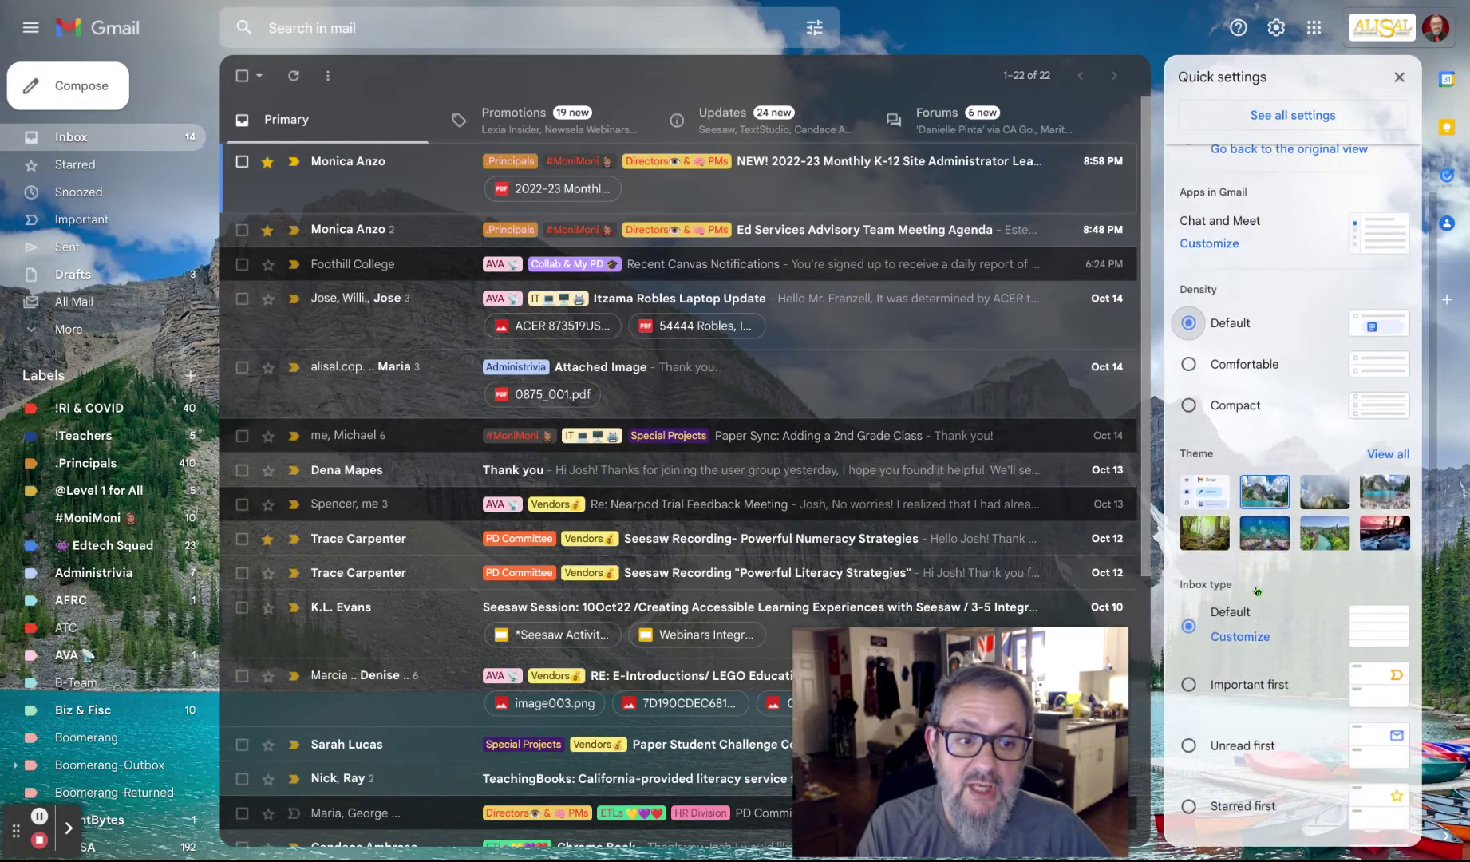
scroll(1257, 593, down, 2)
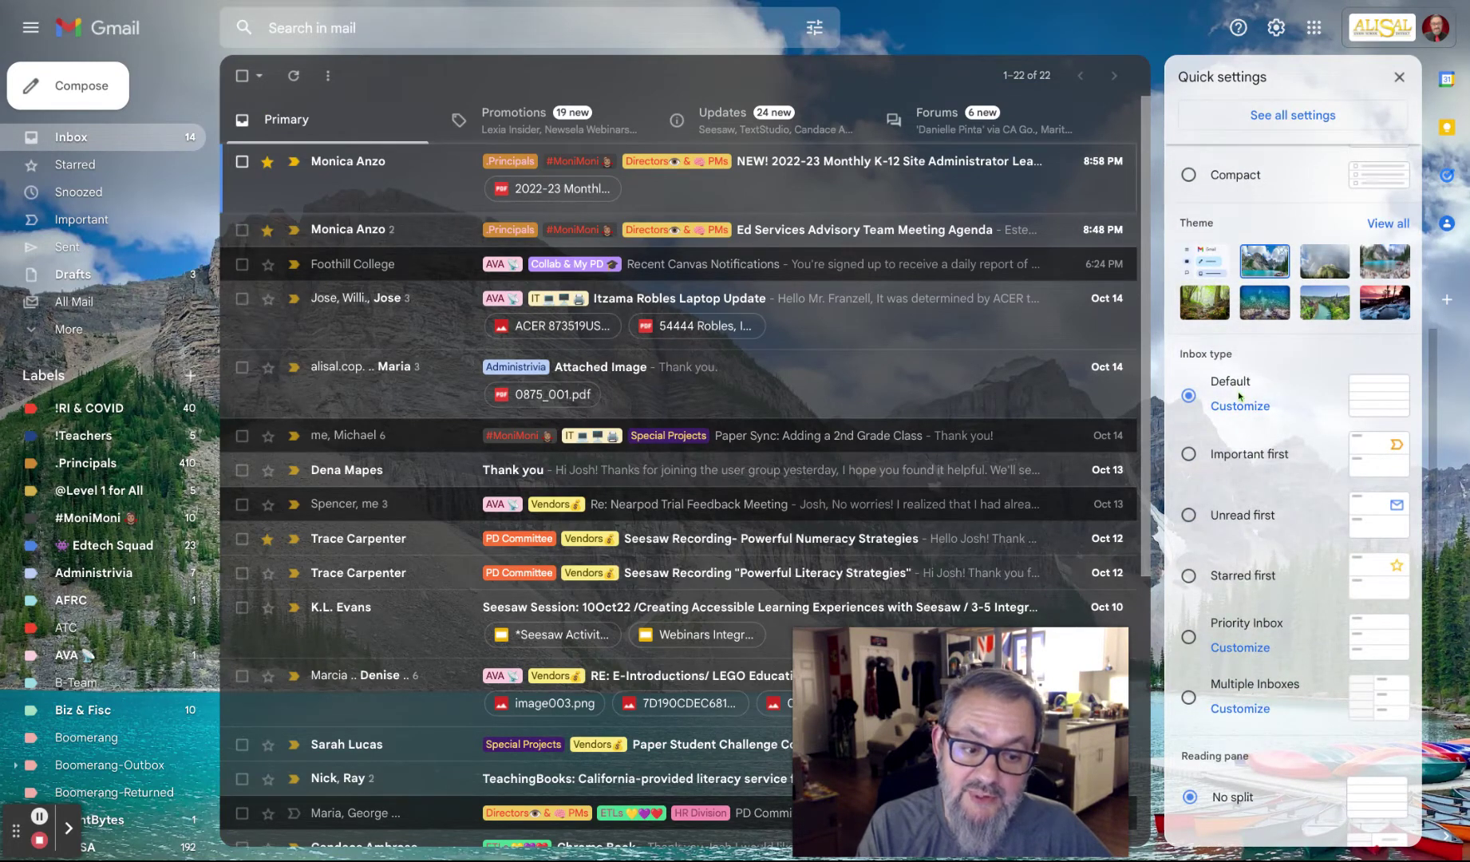
click(556, 143)
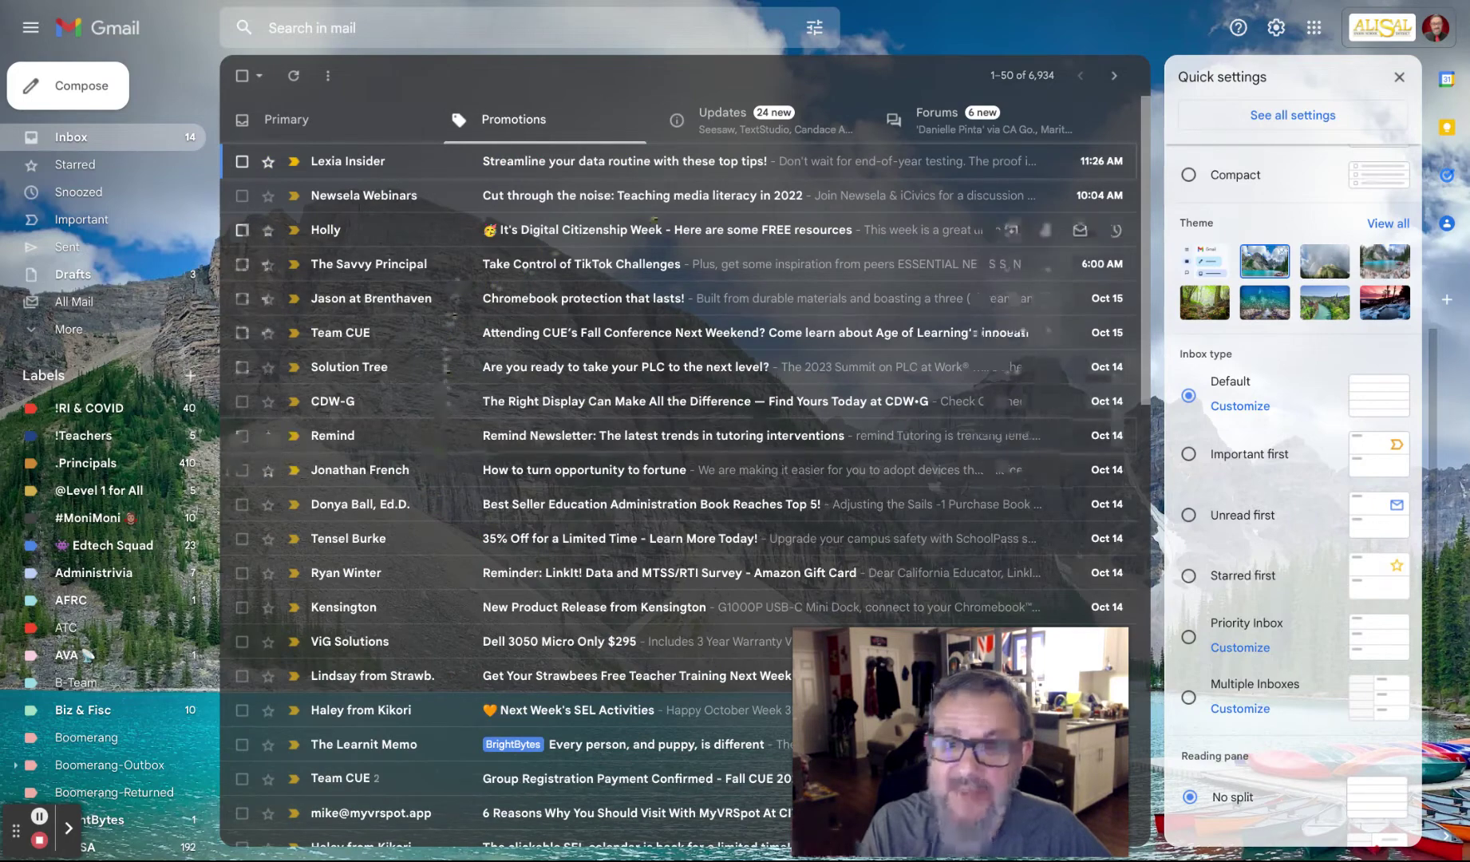
click(724, 128)
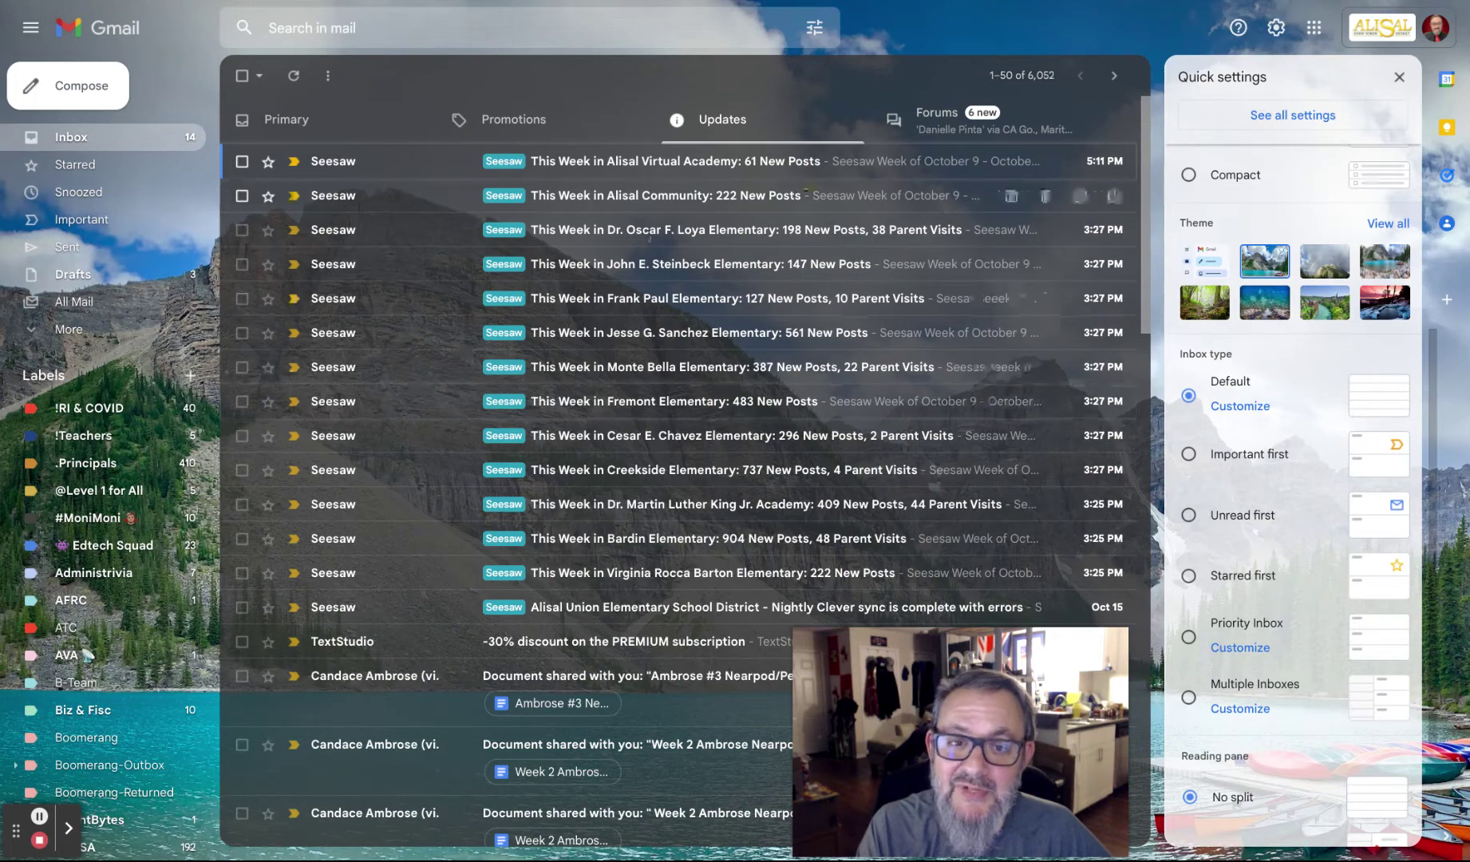
click(898, 130)
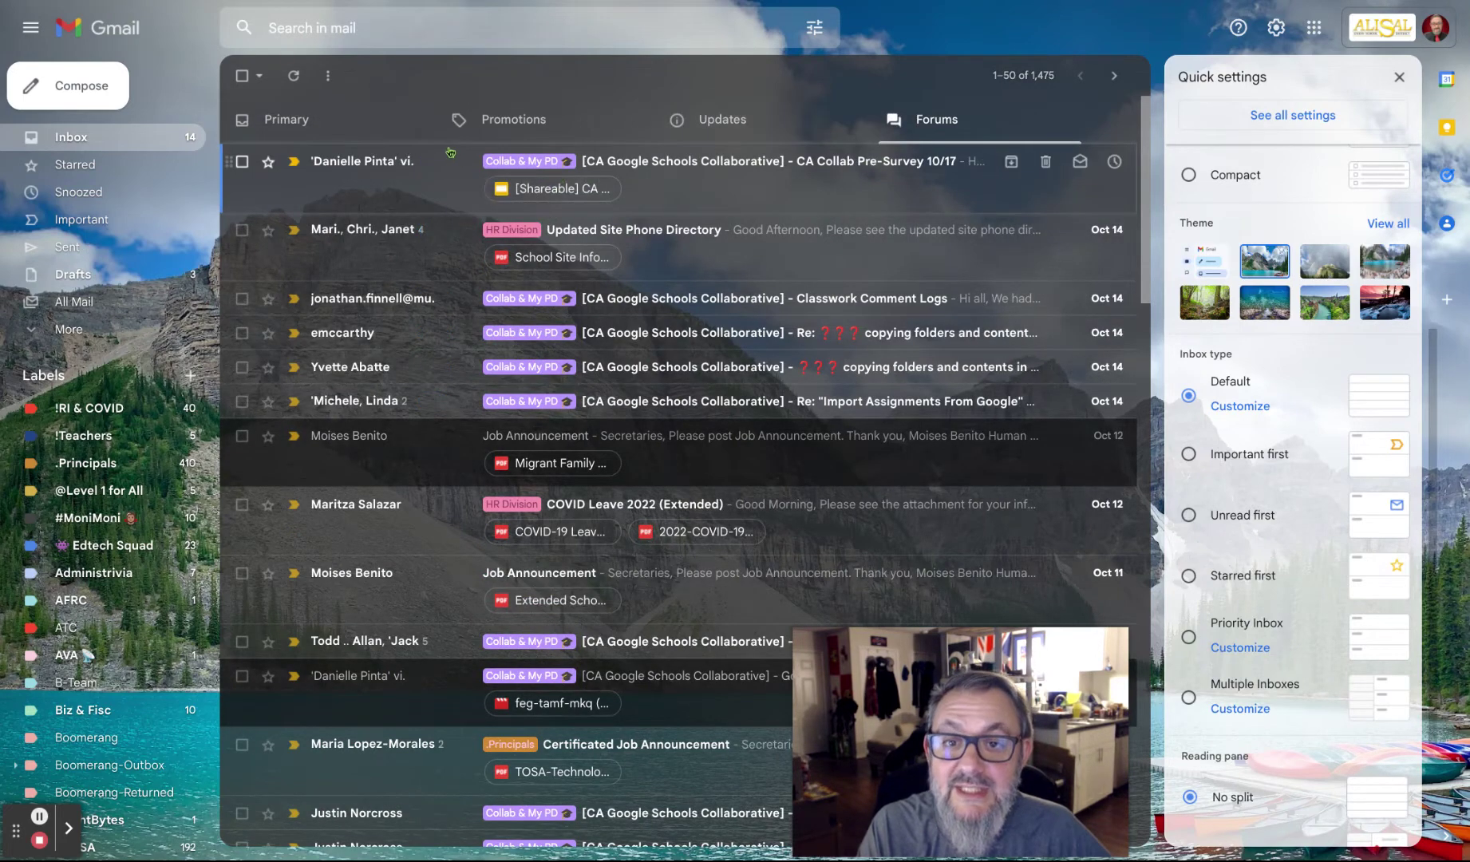
click(396, 131)
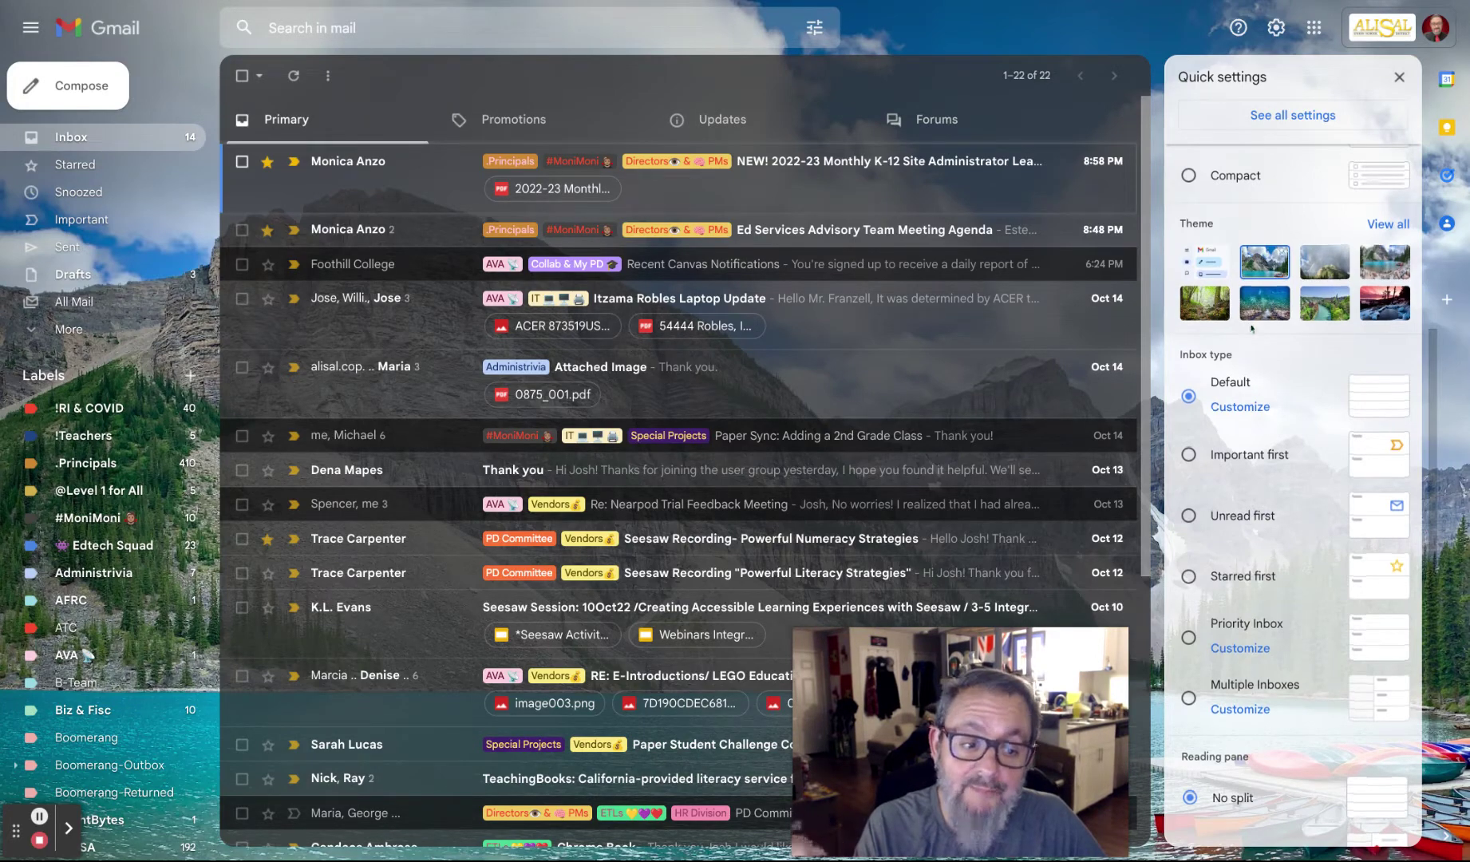
scroll(1251, 327, up, 4)
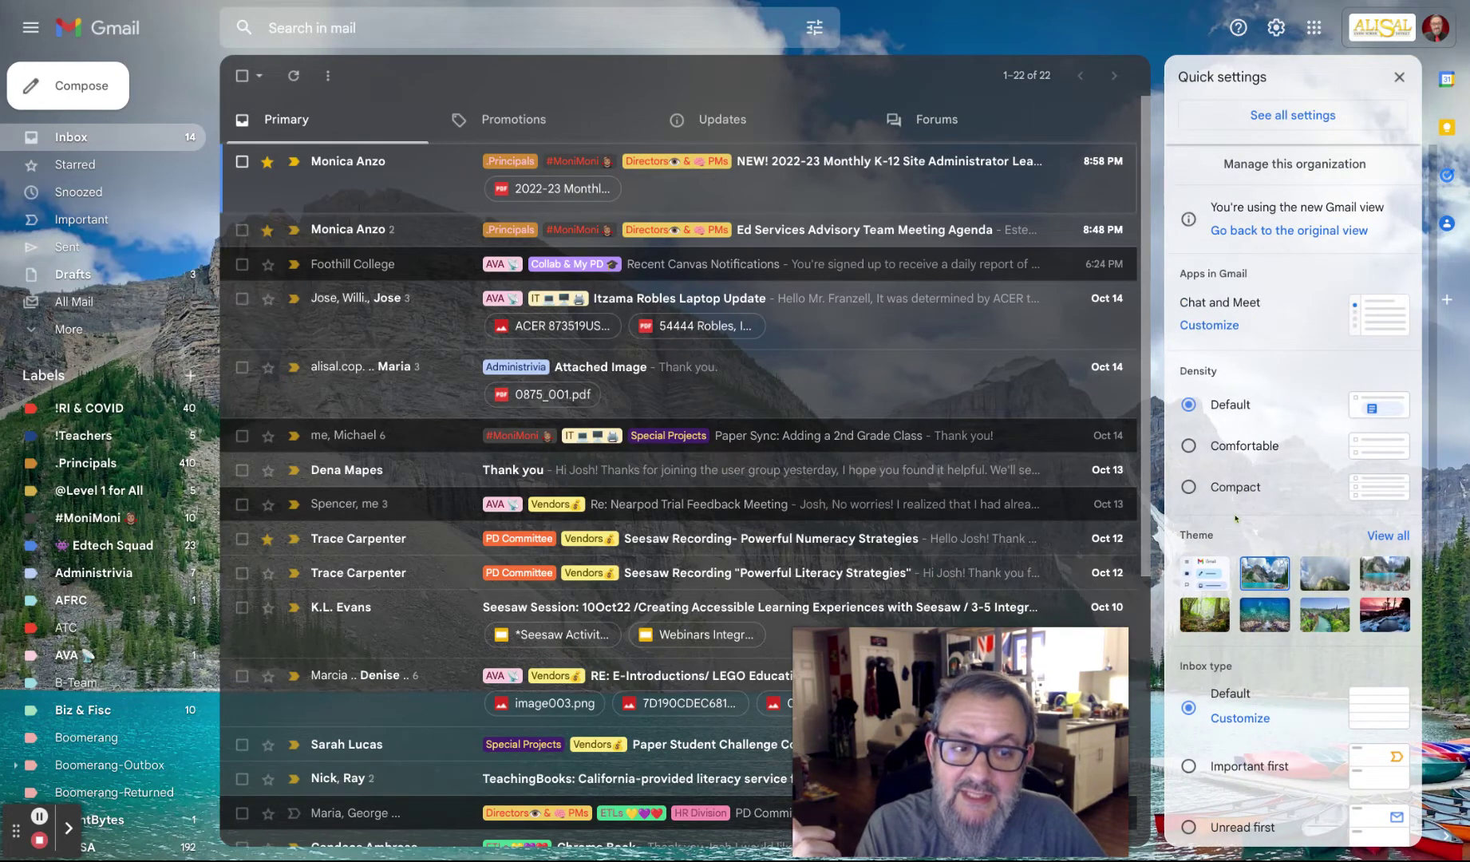
click(1400, 77)
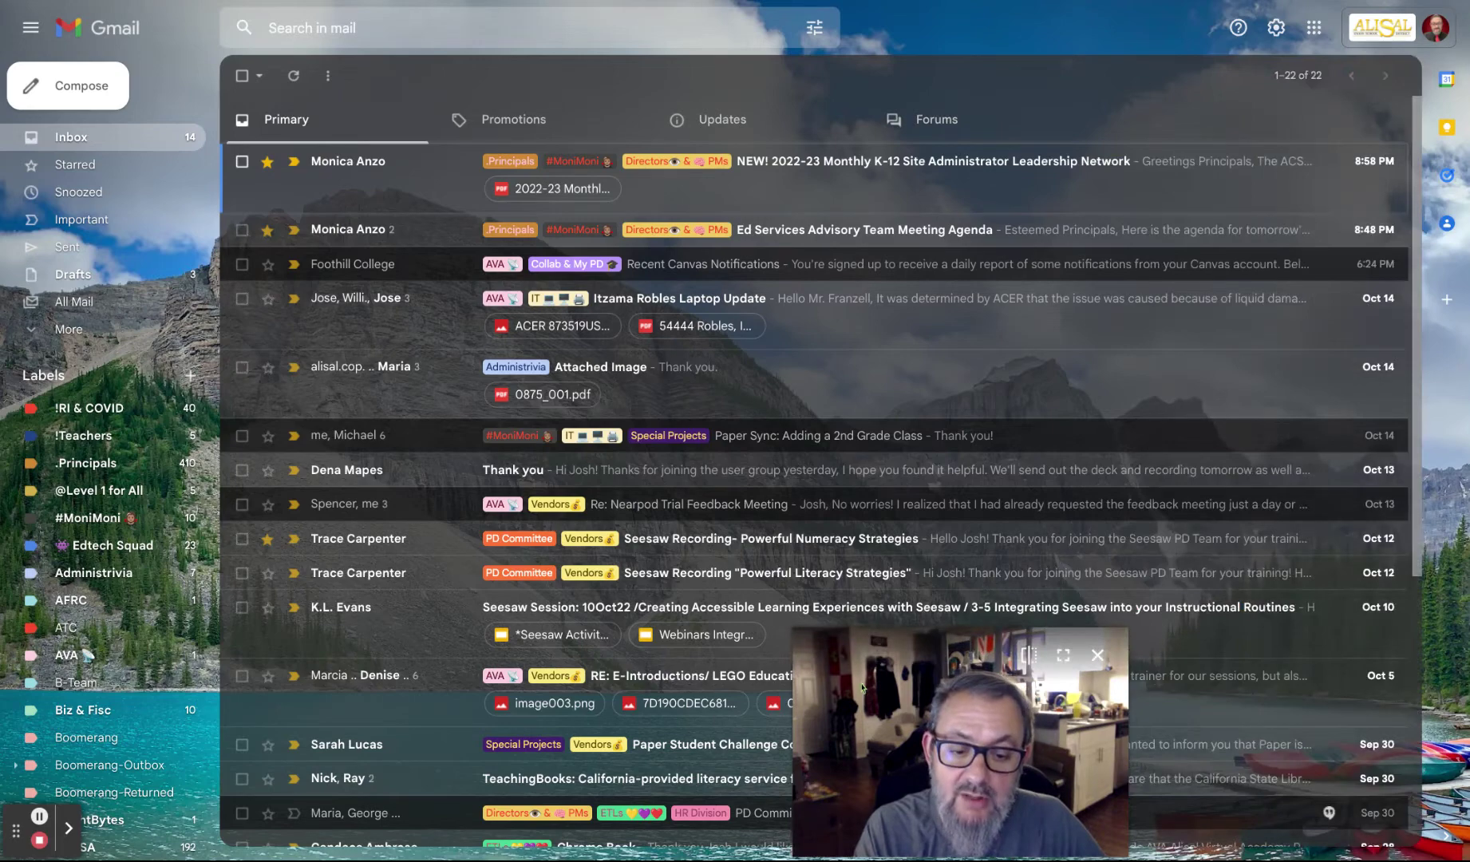
drag(819, 693, 1160, 664)
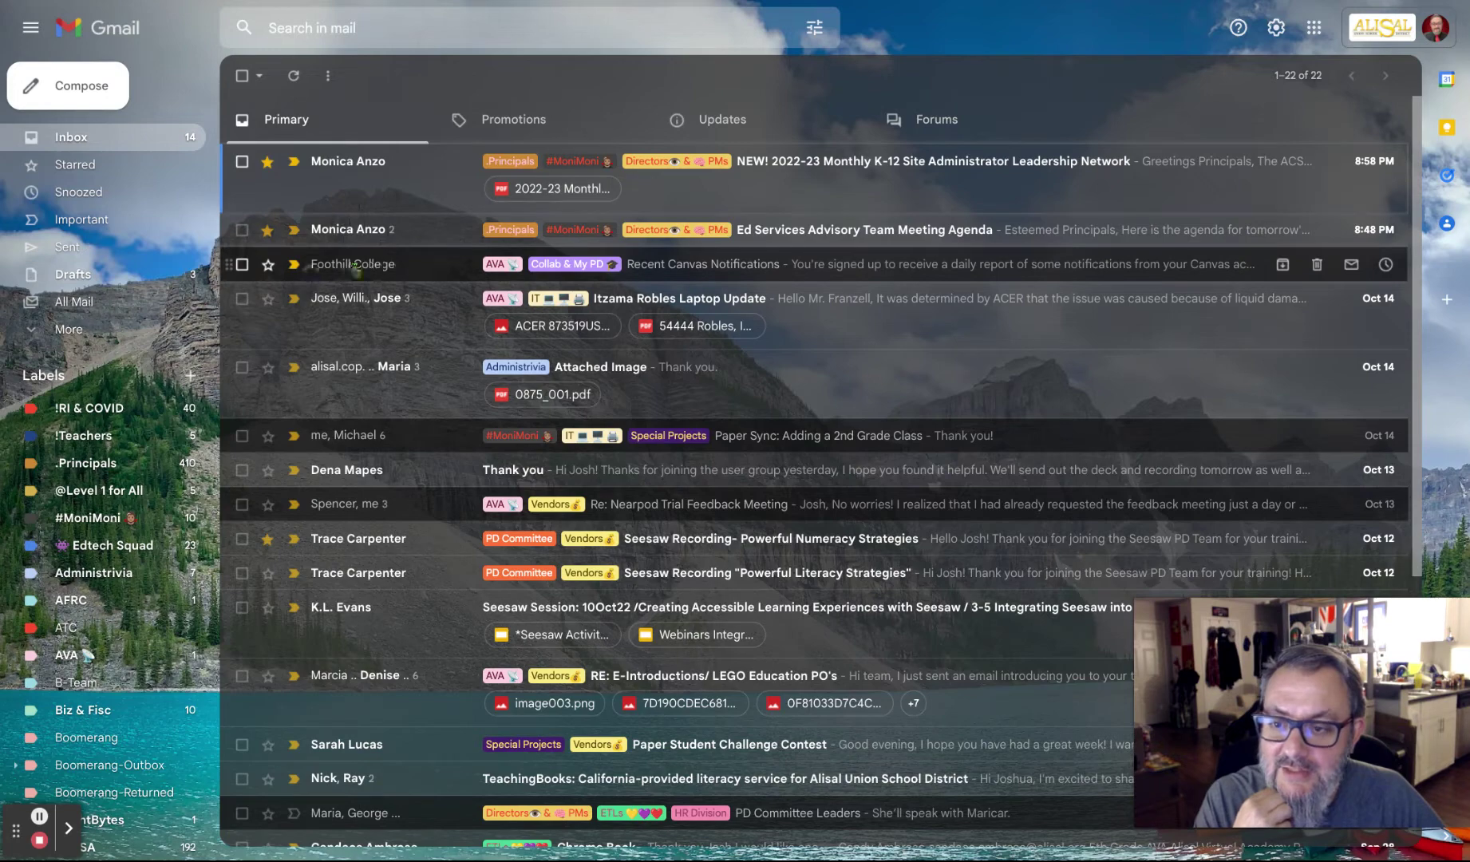
click(242, 266)
click(242, 266)
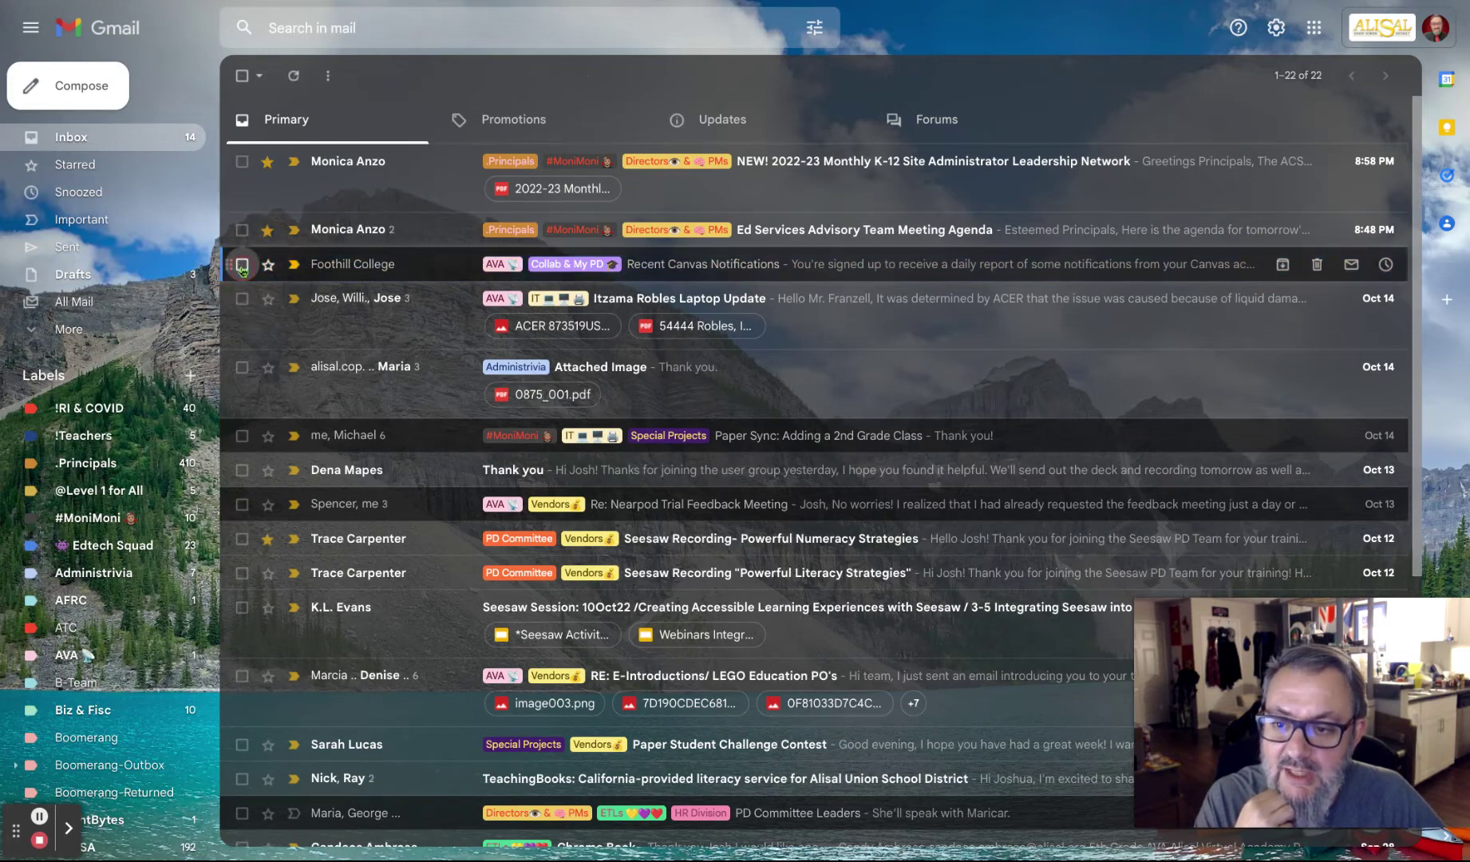
click(241, 230)
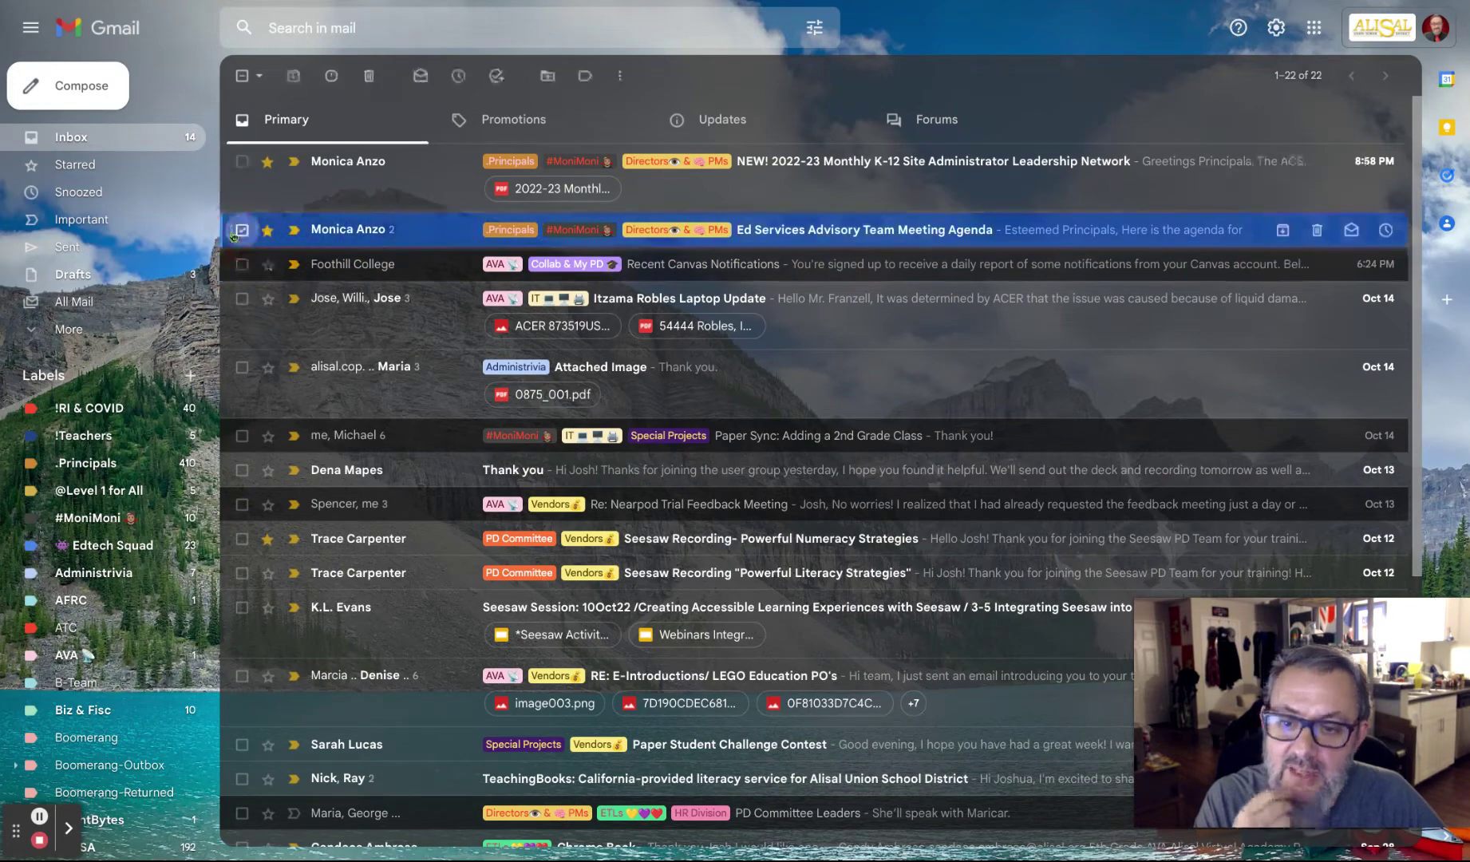
click(242, 230)
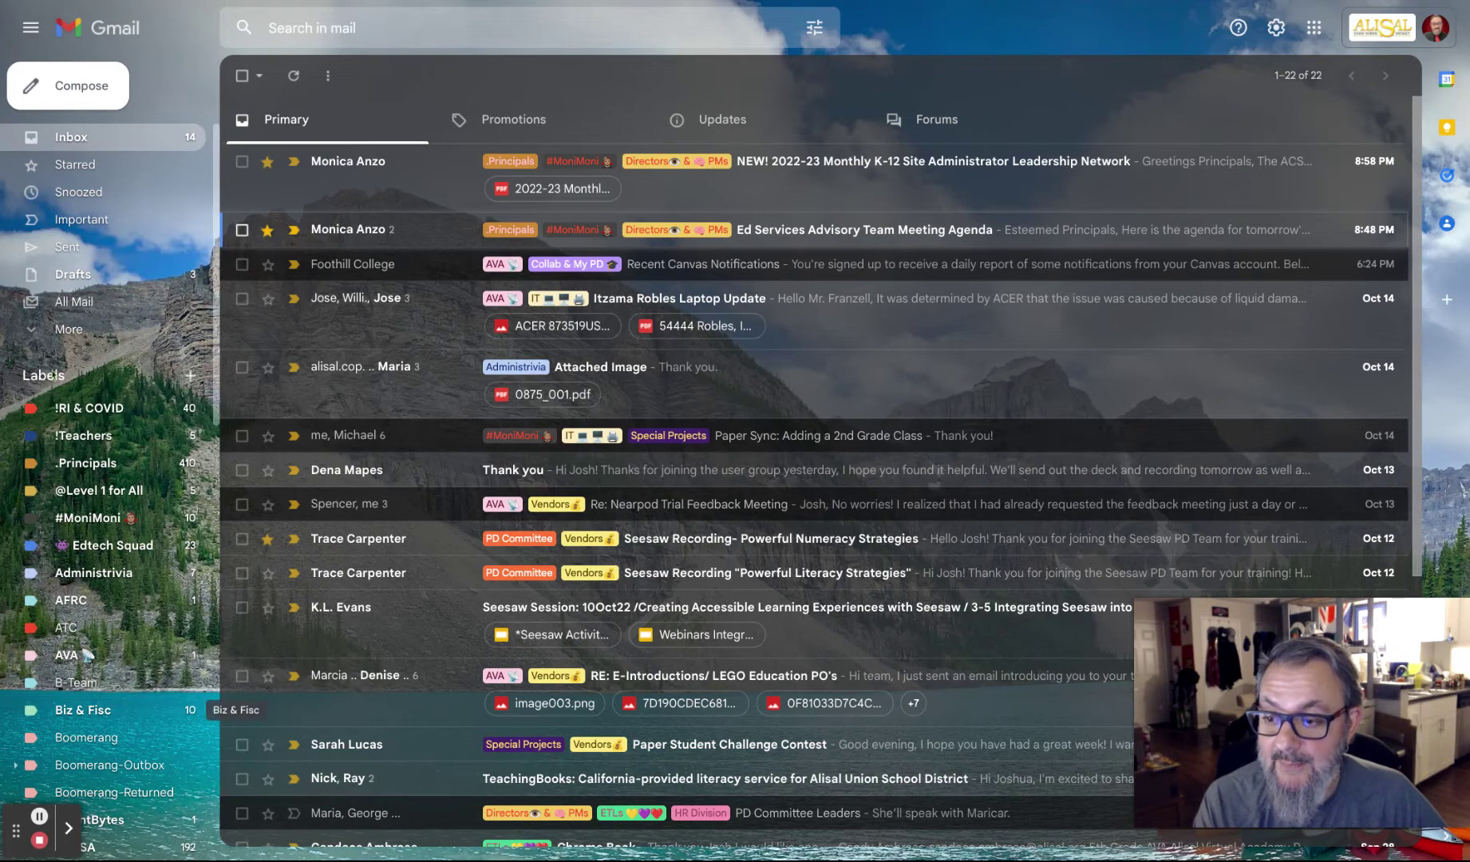
- Create a new, un-nested label named OBI followed by two emojis
scroll(97, 533, down, 10)
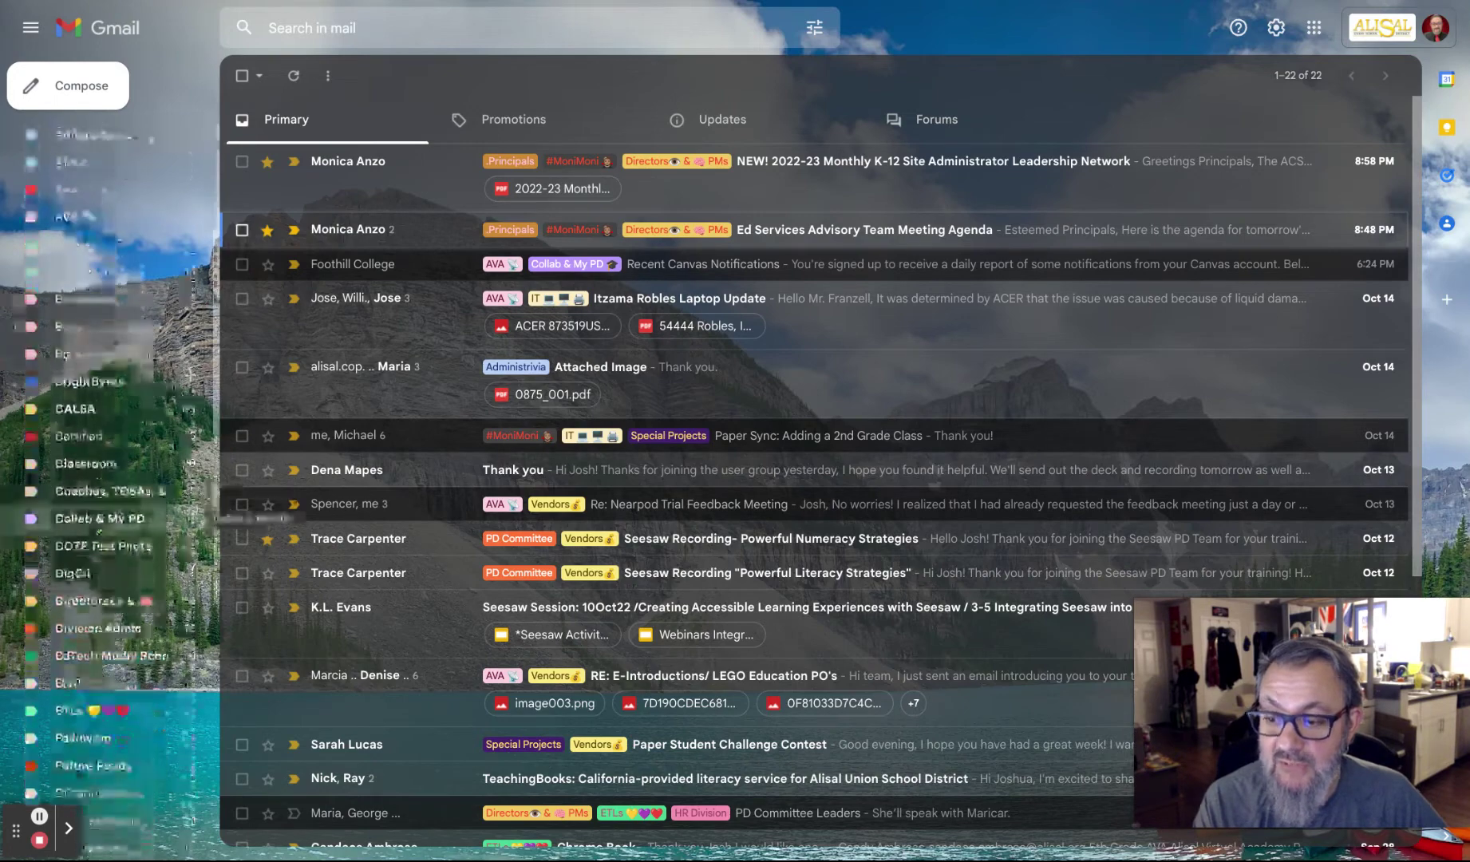
scroll(99, 533, down, 3)
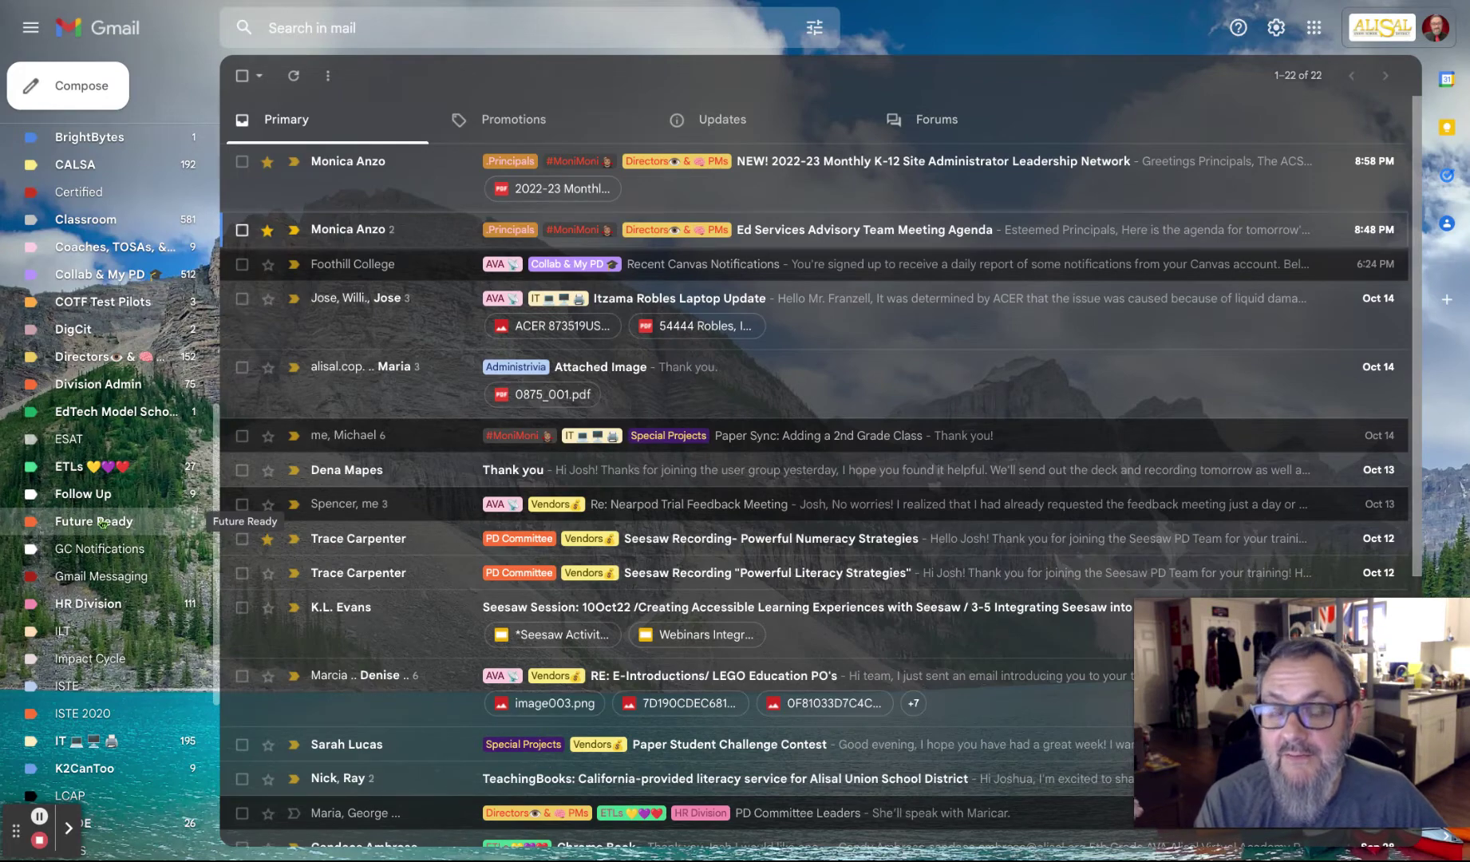
scroll(102, 523, up, 10)
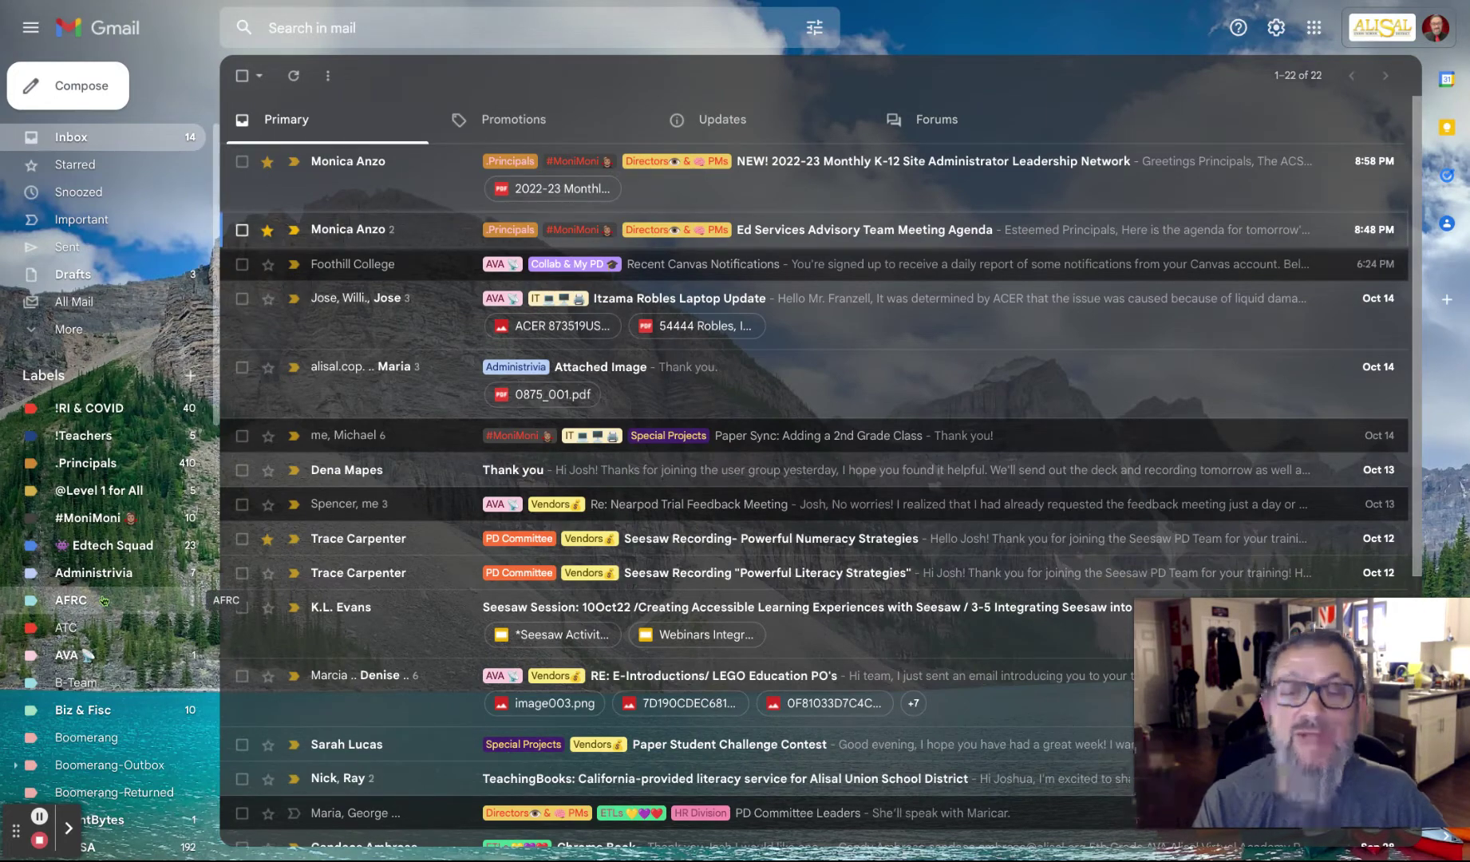
click(192, 380)
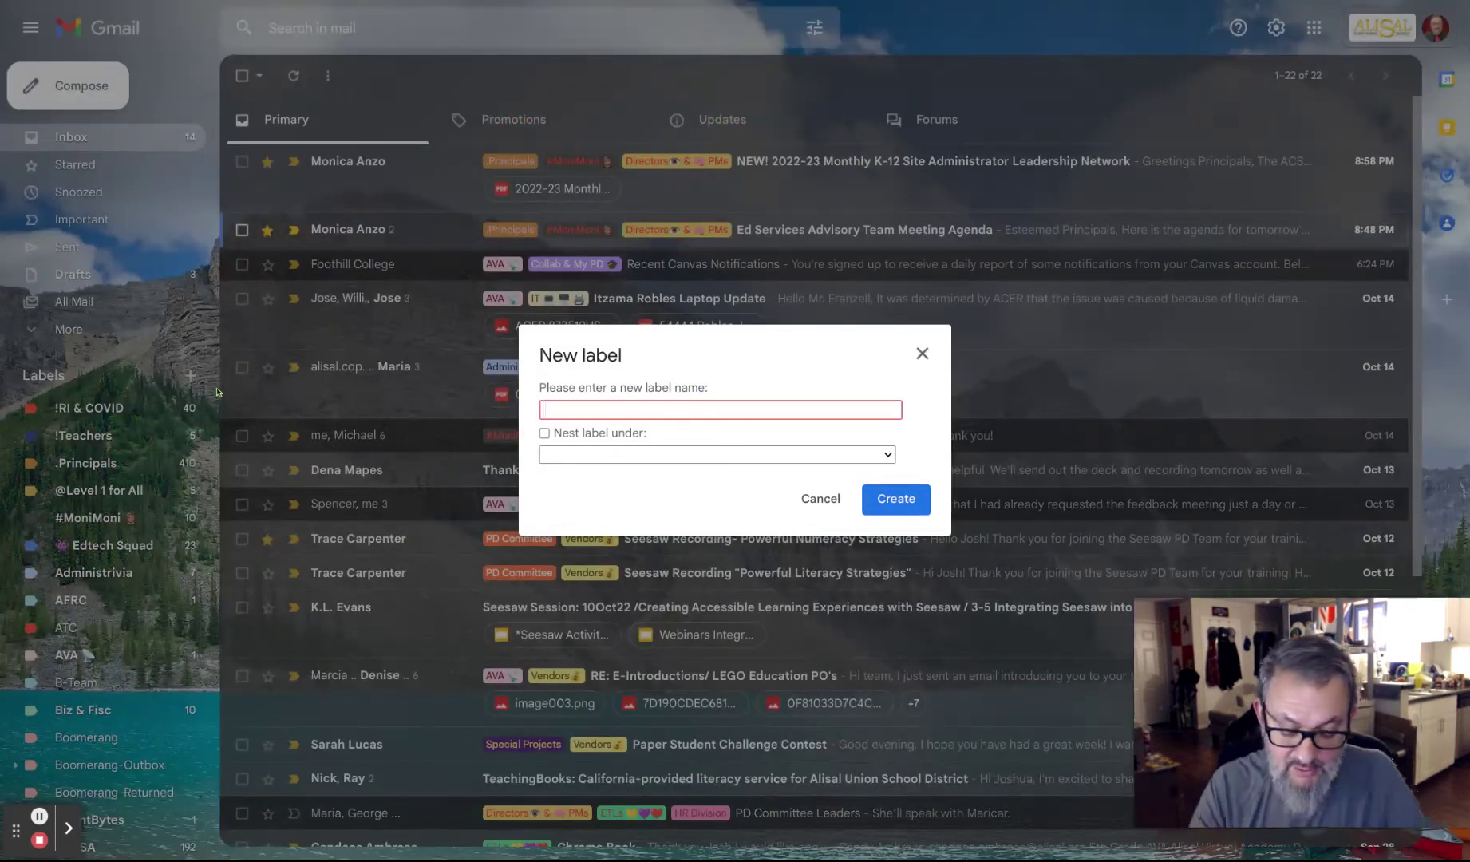
text(OBI)
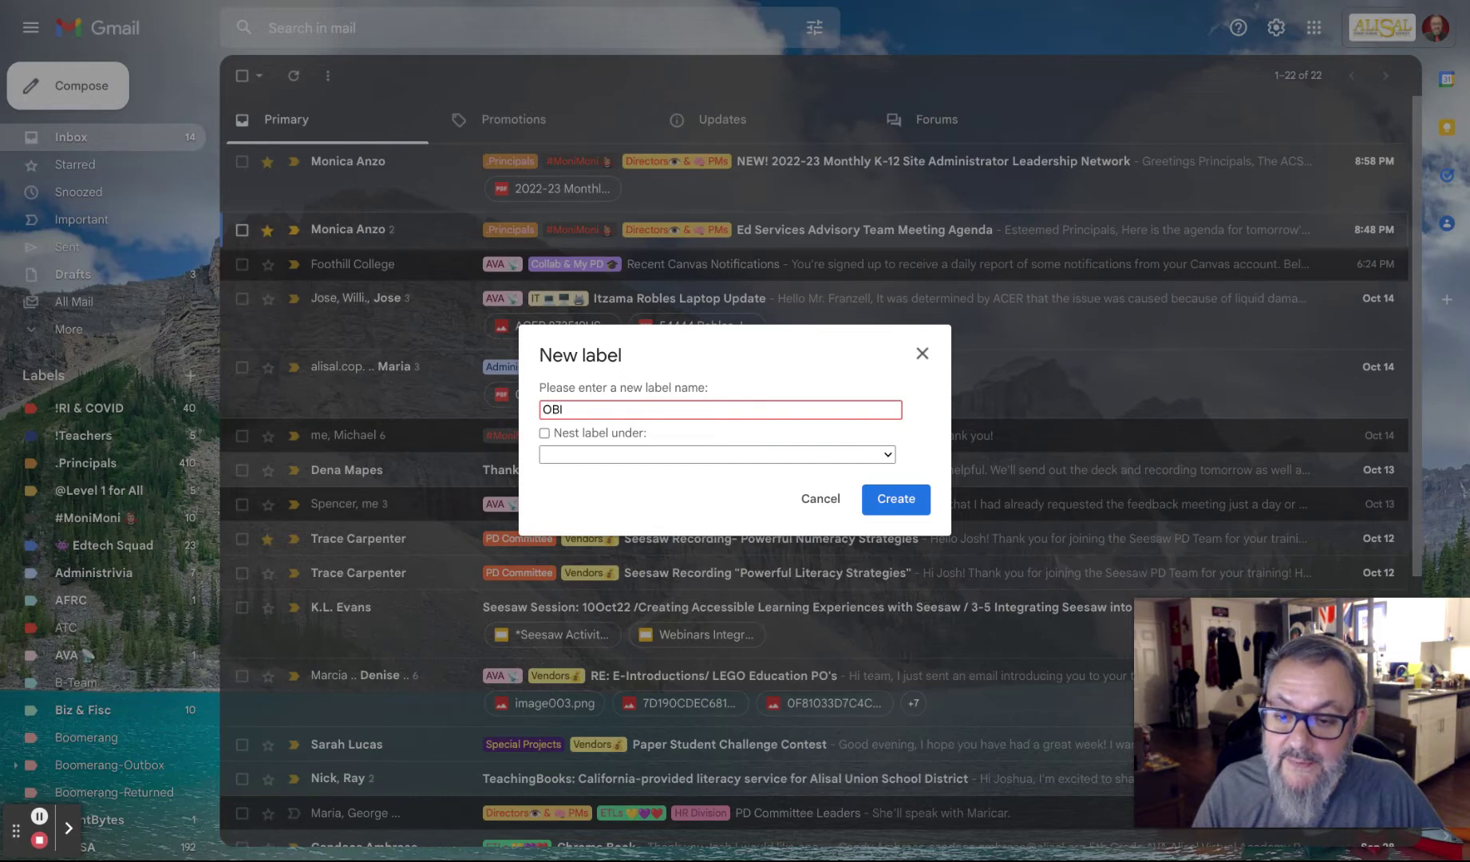
text(🧧)
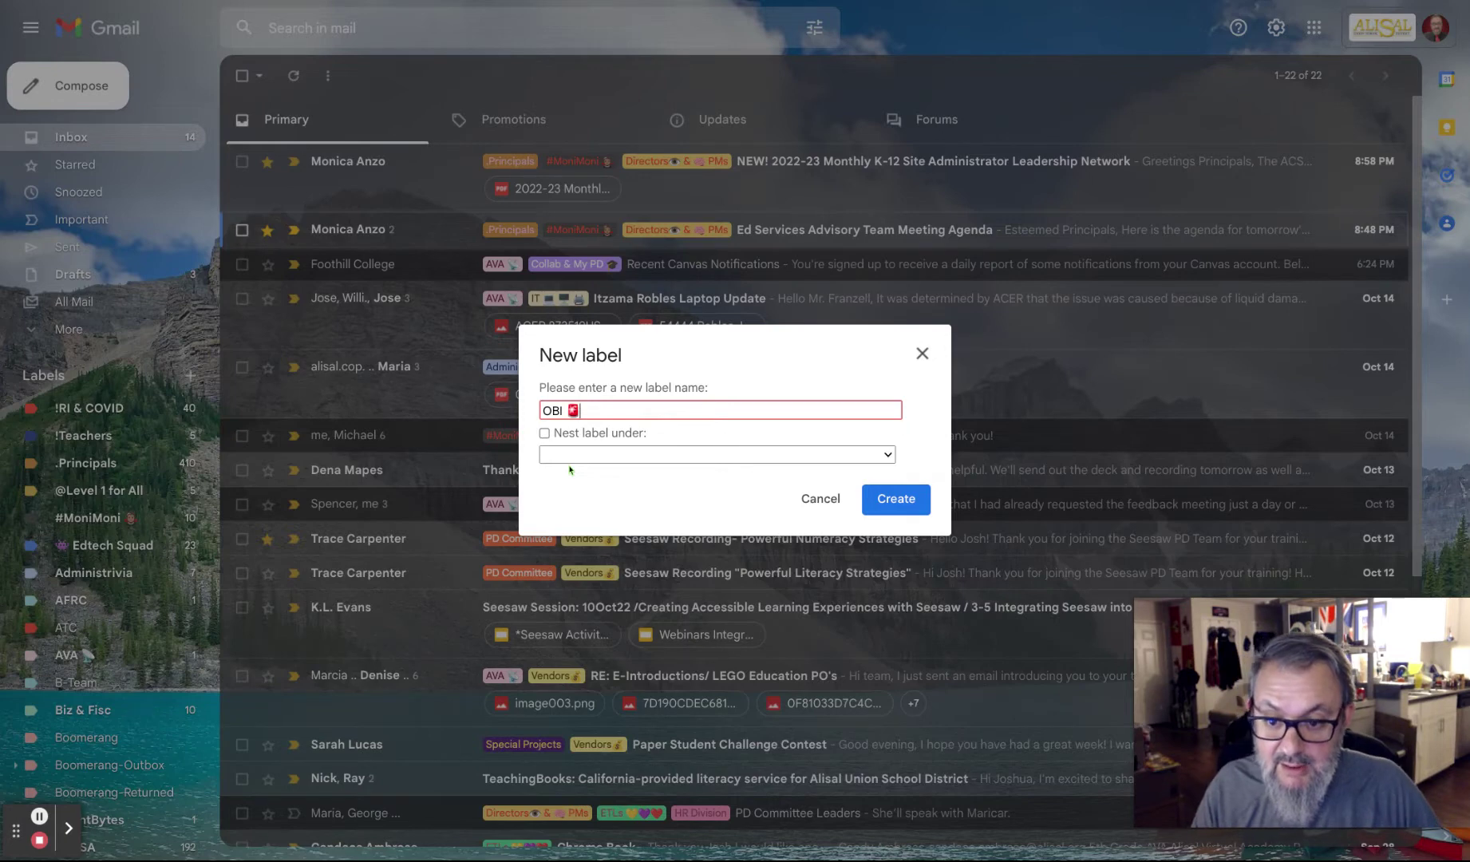
text(🚘)
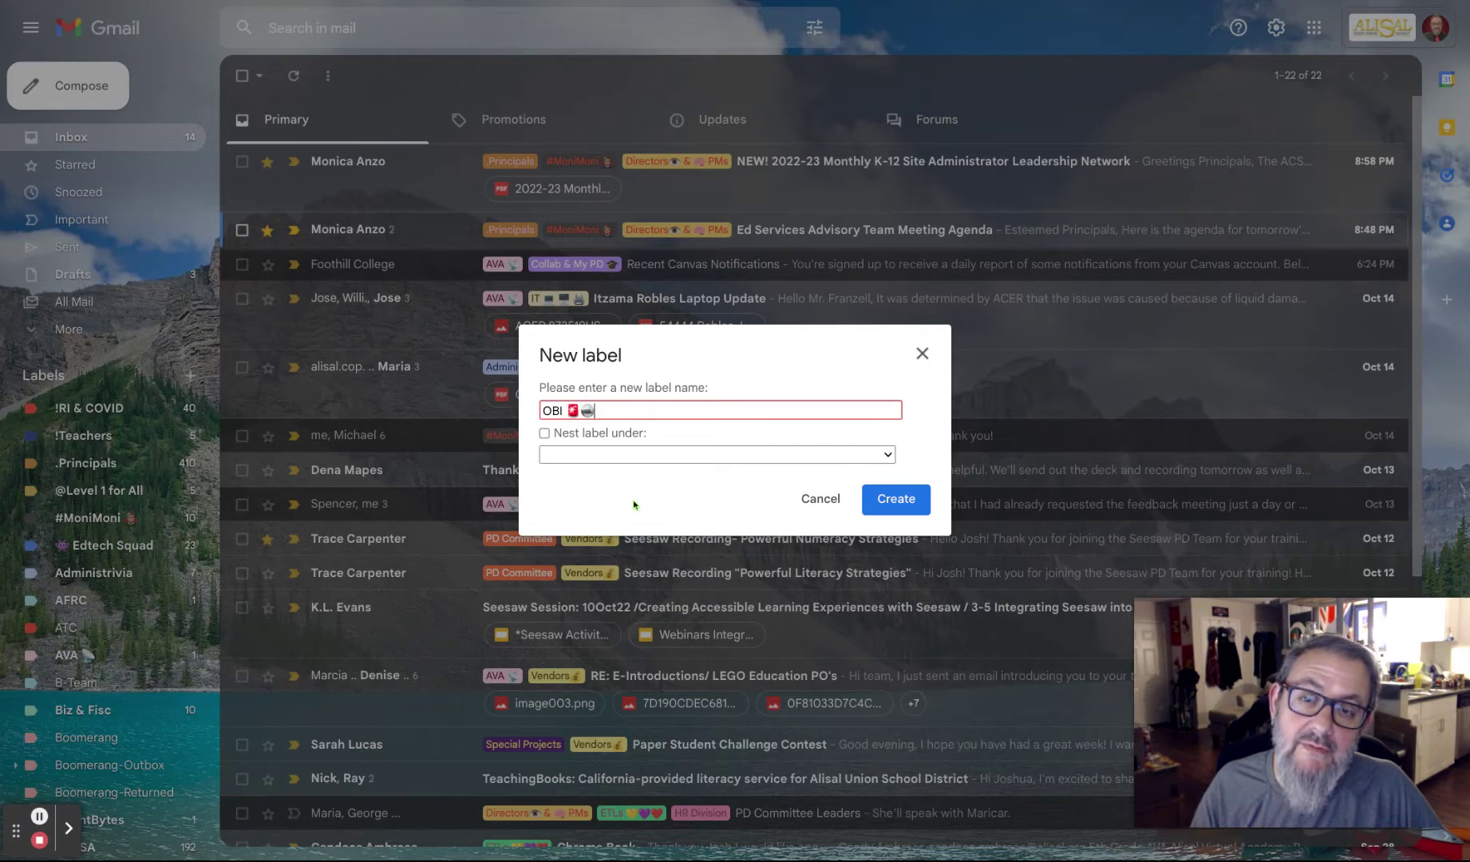
click(896, 498)
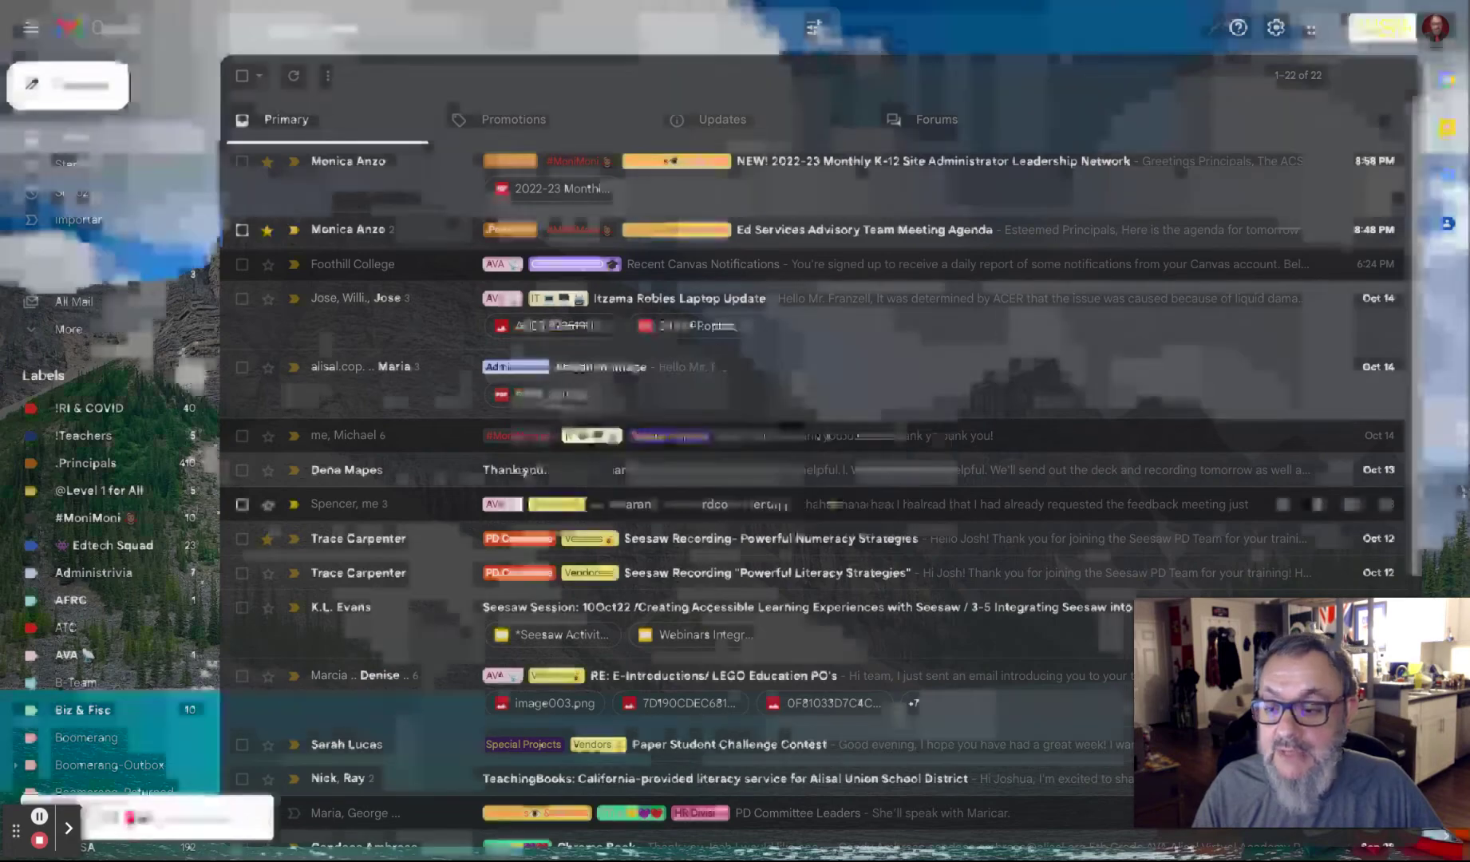
- Locate the new OBI label in the sidebar's label list
scroll(130, 528, down, 3)
scroll(131, 528, down, 8)
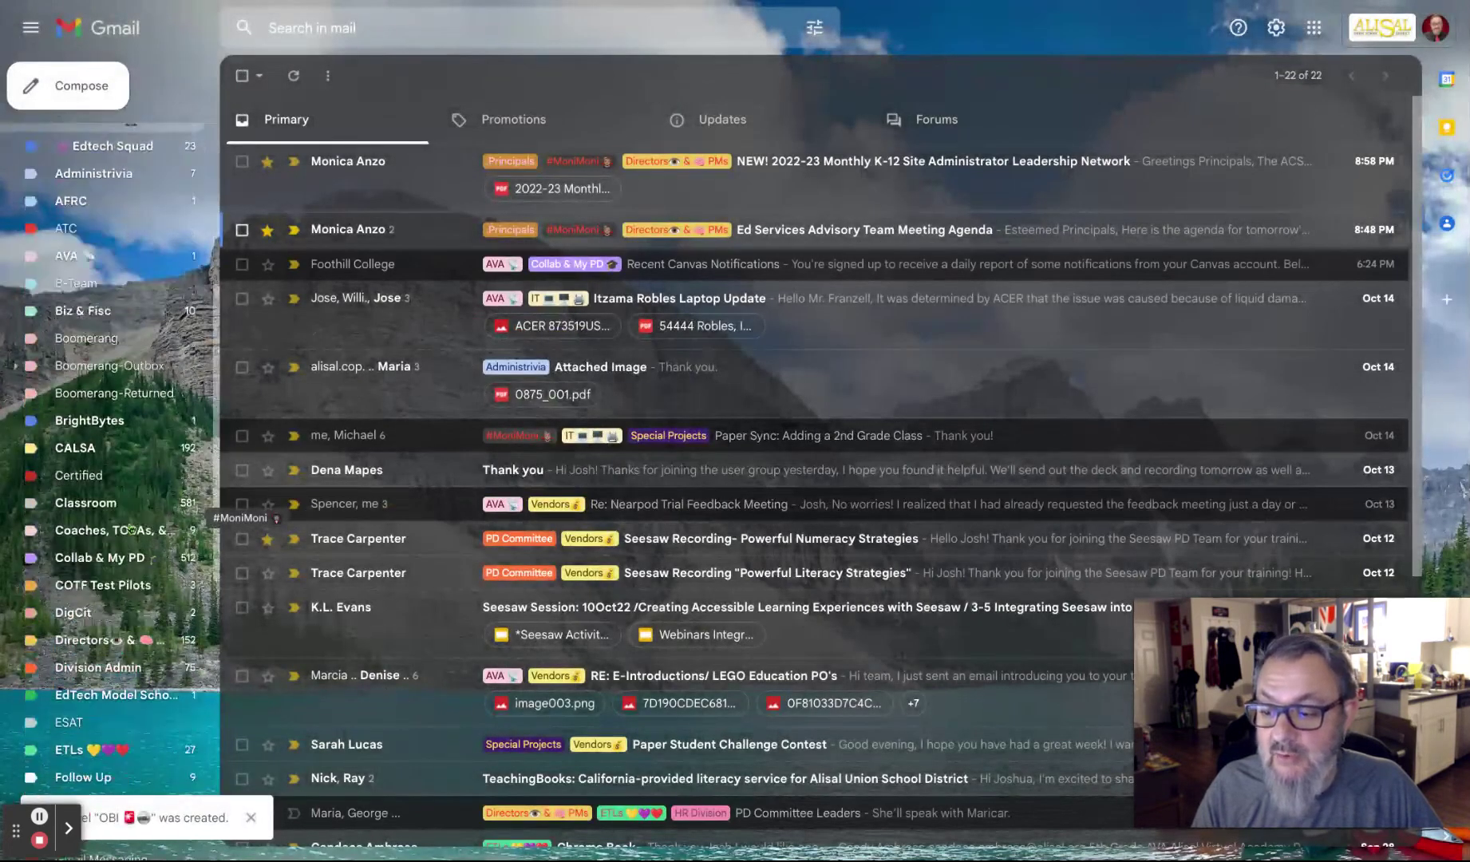
scroll(192, 511, up, 1)
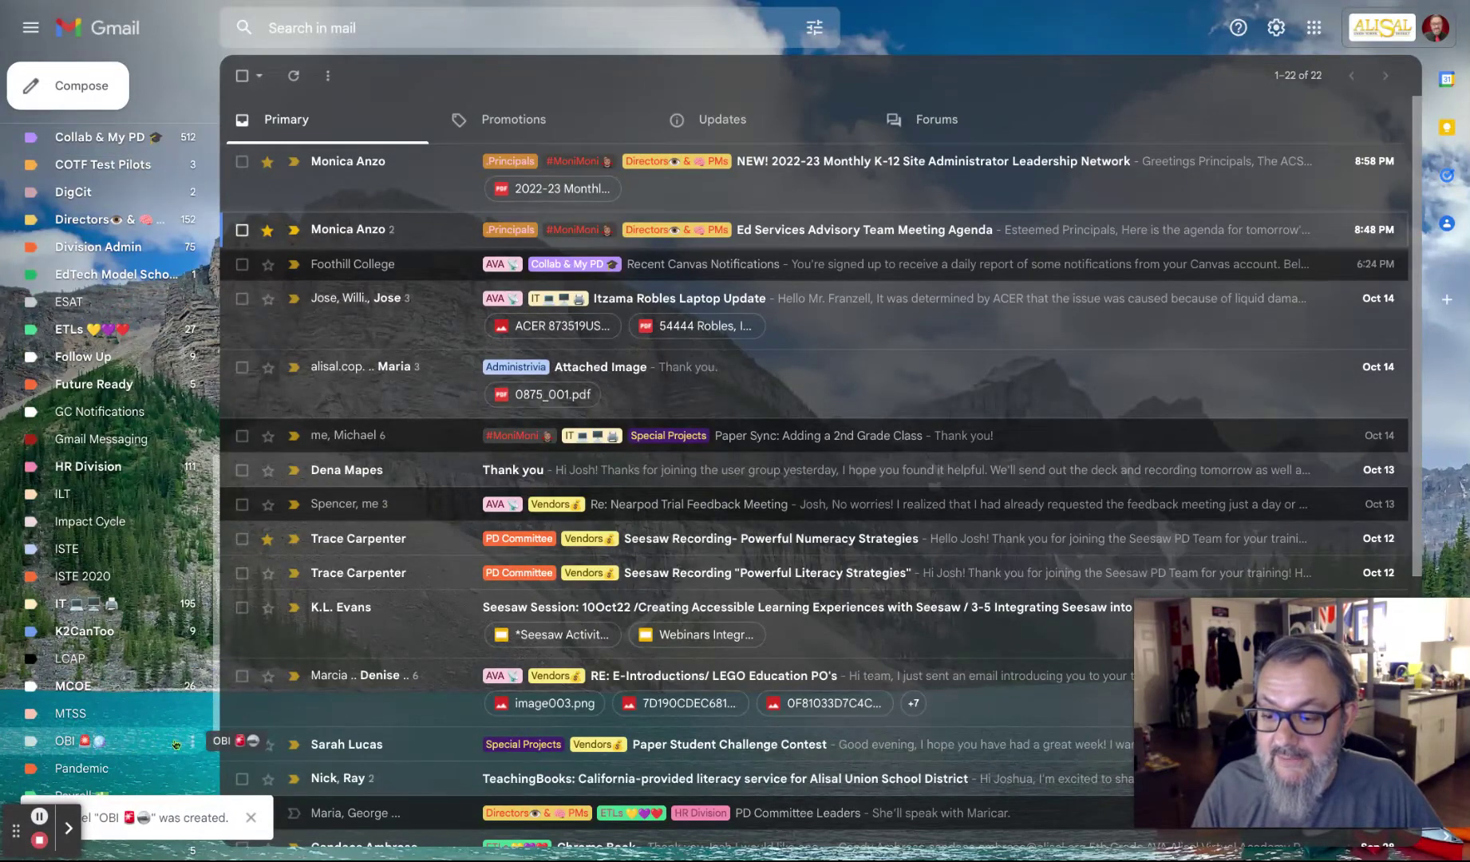
scroll(134, 754, up, 8)
scroll(112, 407, up, 3)
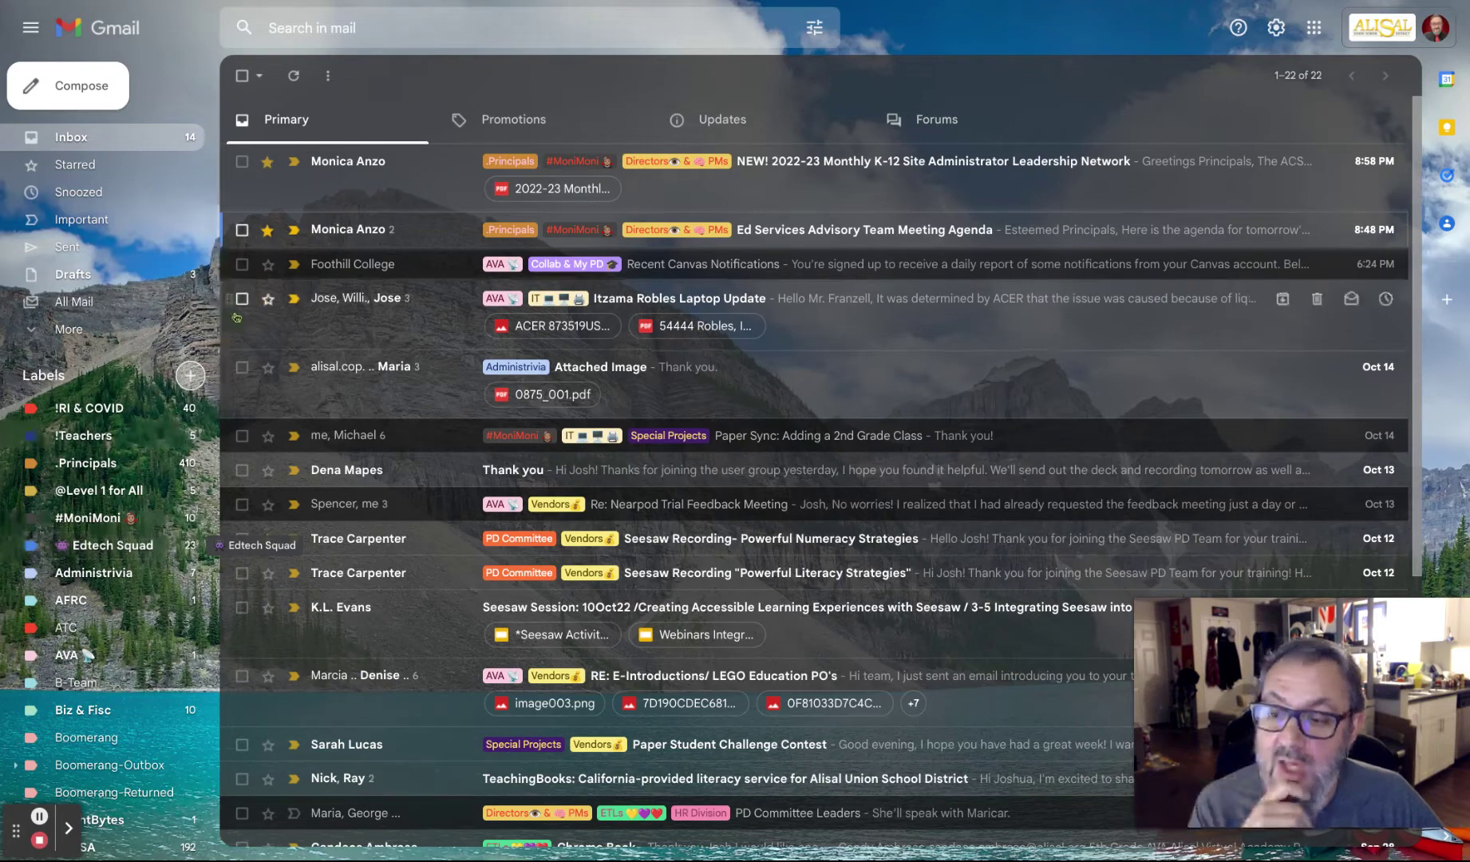
- View the Recent Canvas Notifications email from Foothill College and examine the additional actions offered when it is selected in the inbox
click(378, 272)
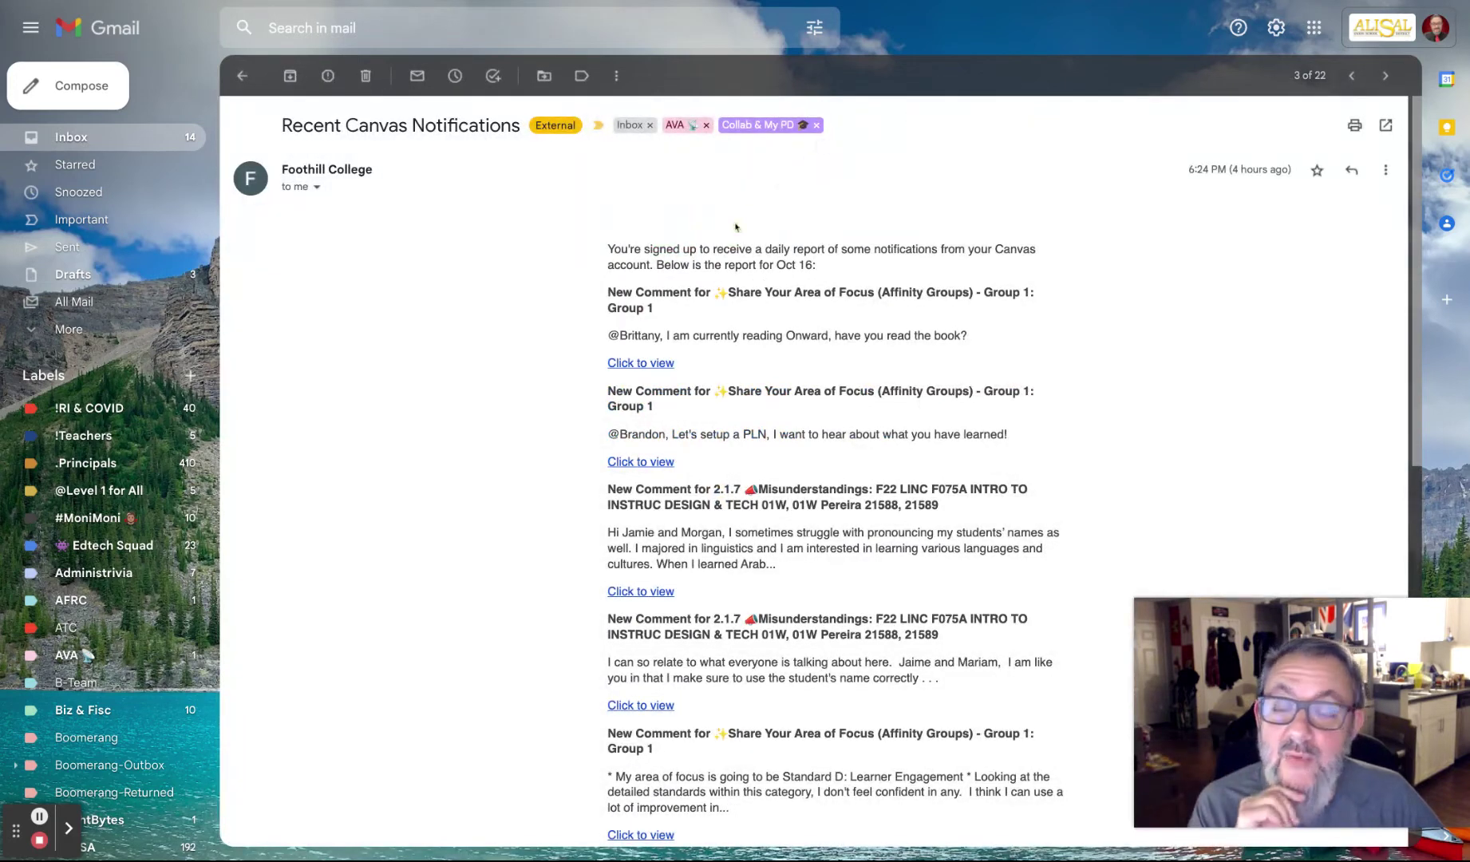
click(242, 75)
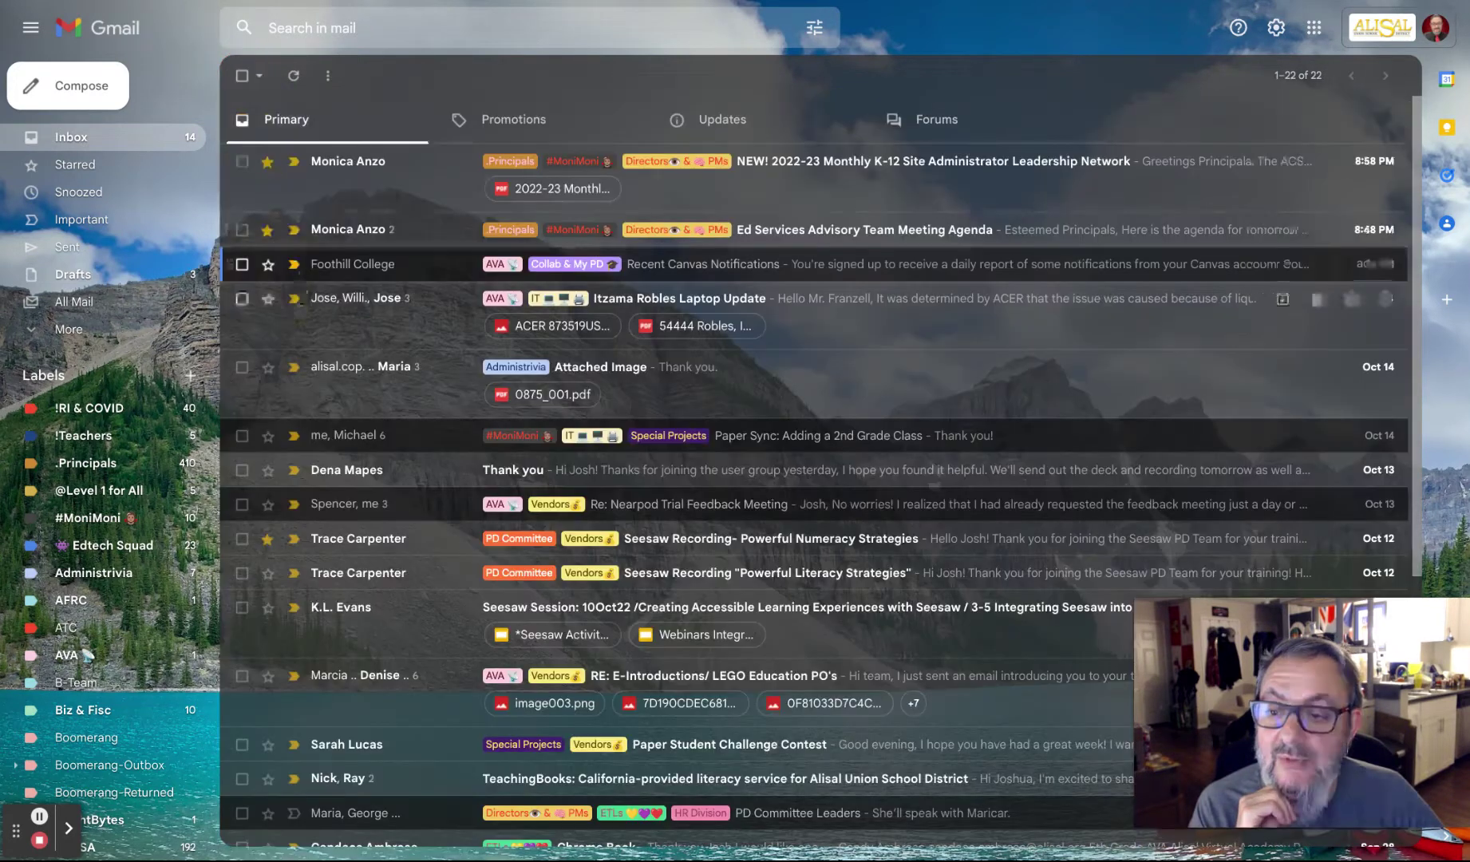
click(242, 264)
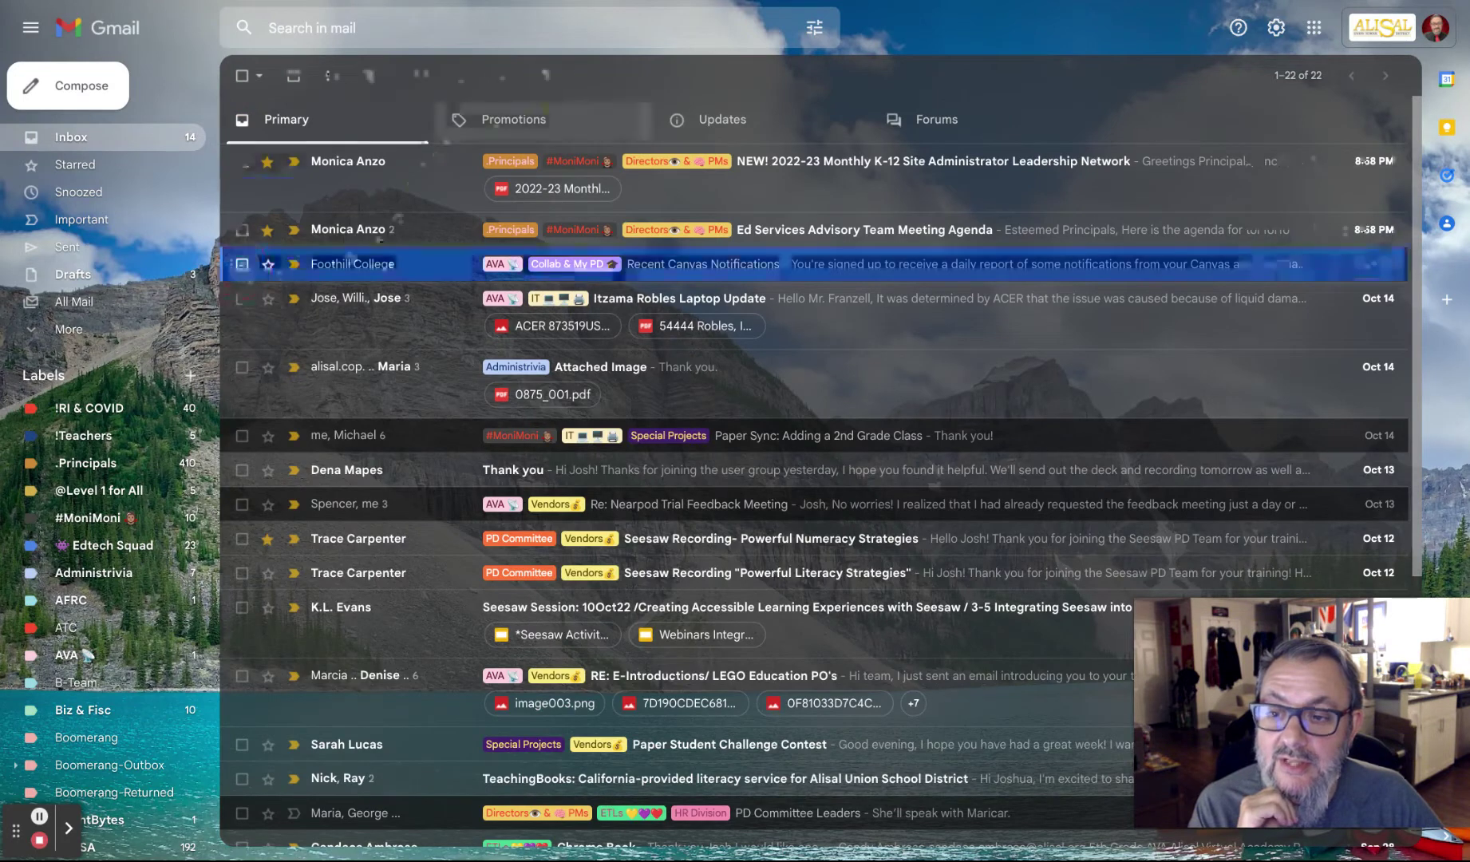
click(620, 76)
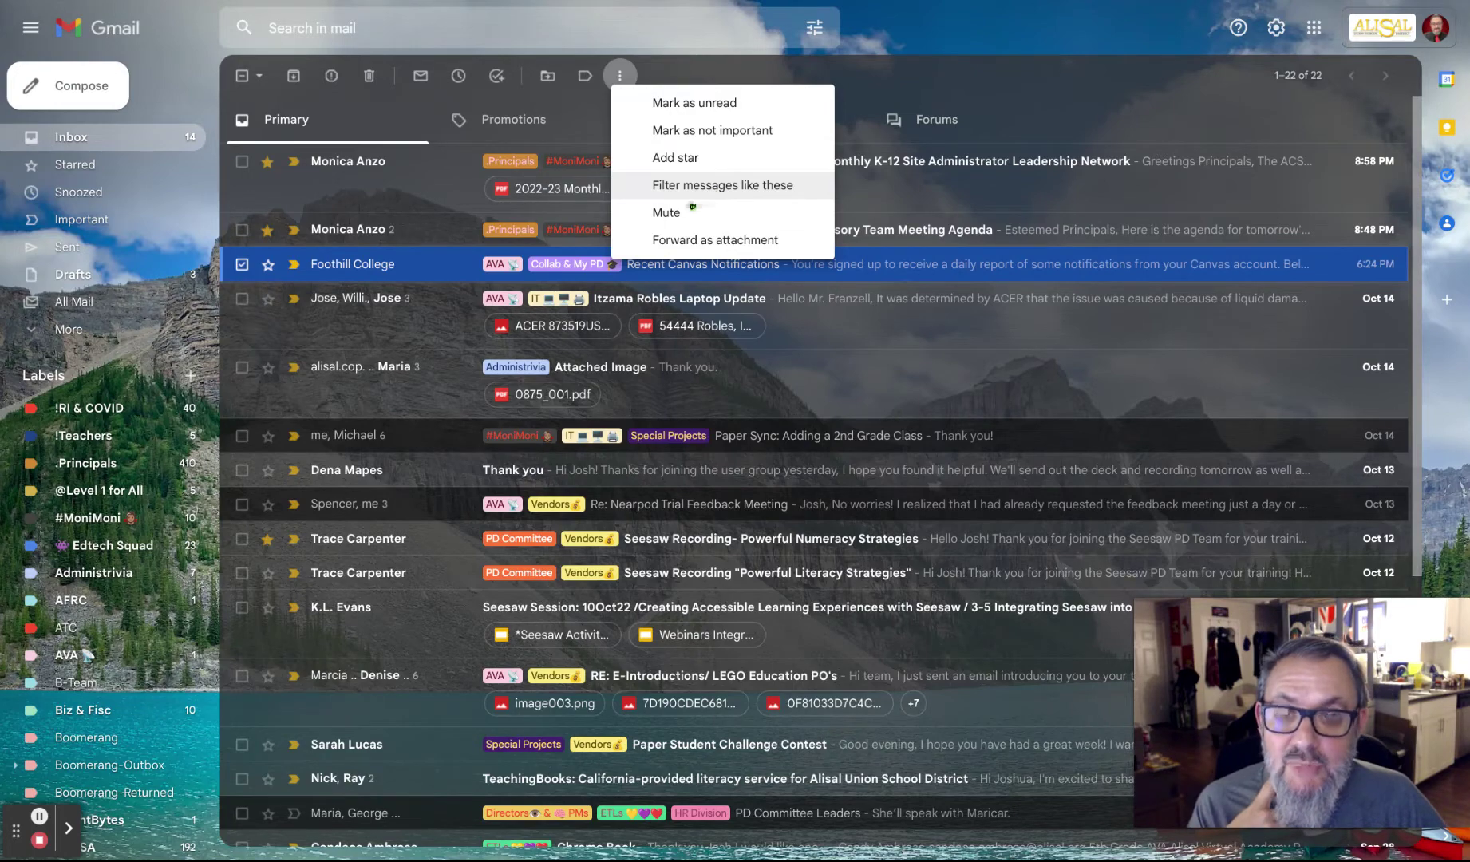
click(242, 264)
- Open the Foothill College Recent Canvas Notifications email and start a filter for messages like it, continuing to the filter's actions
click(334, 266)
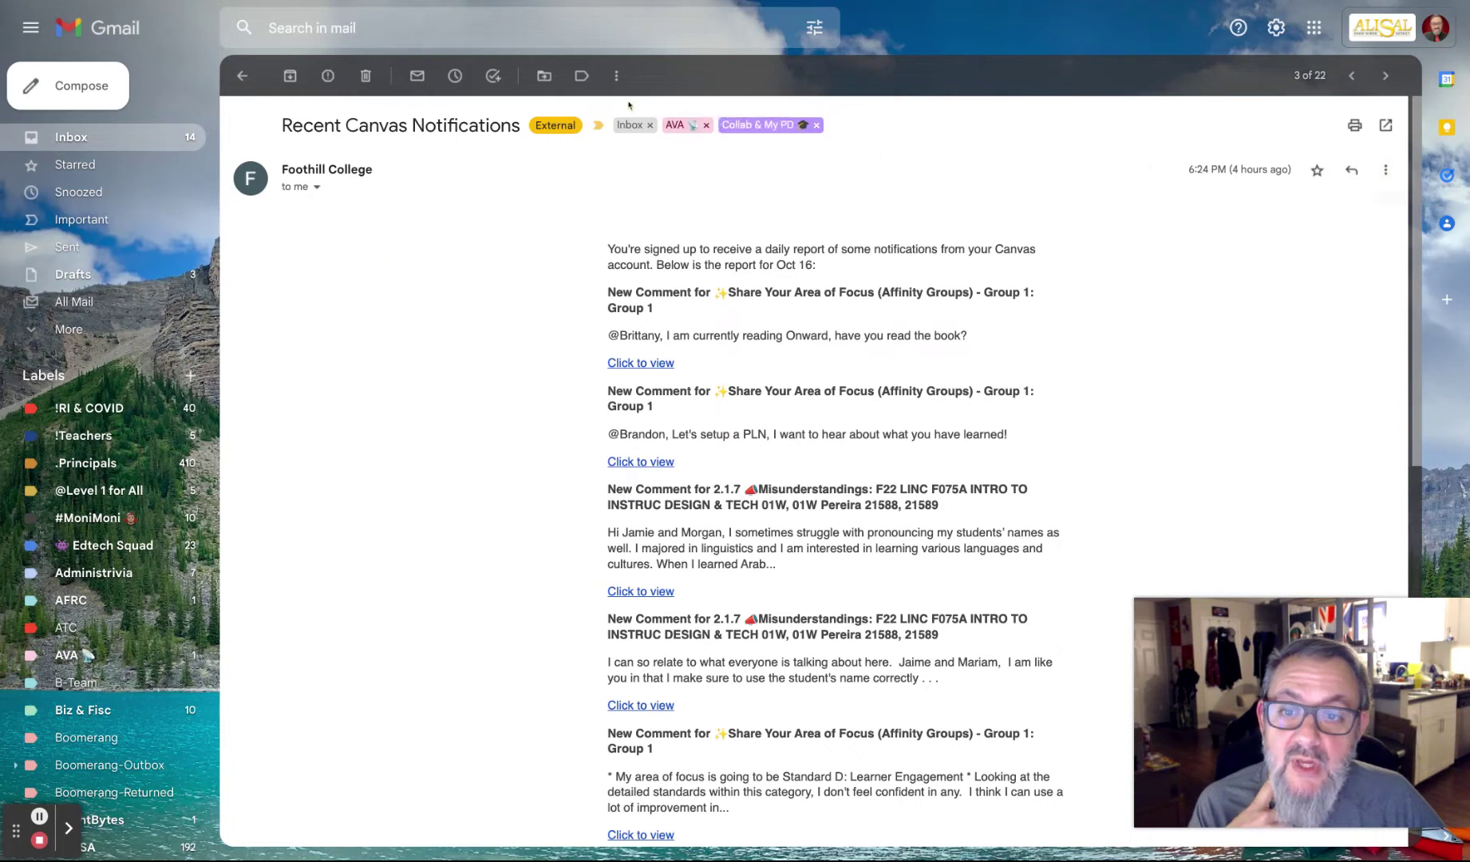
click(616, 76)
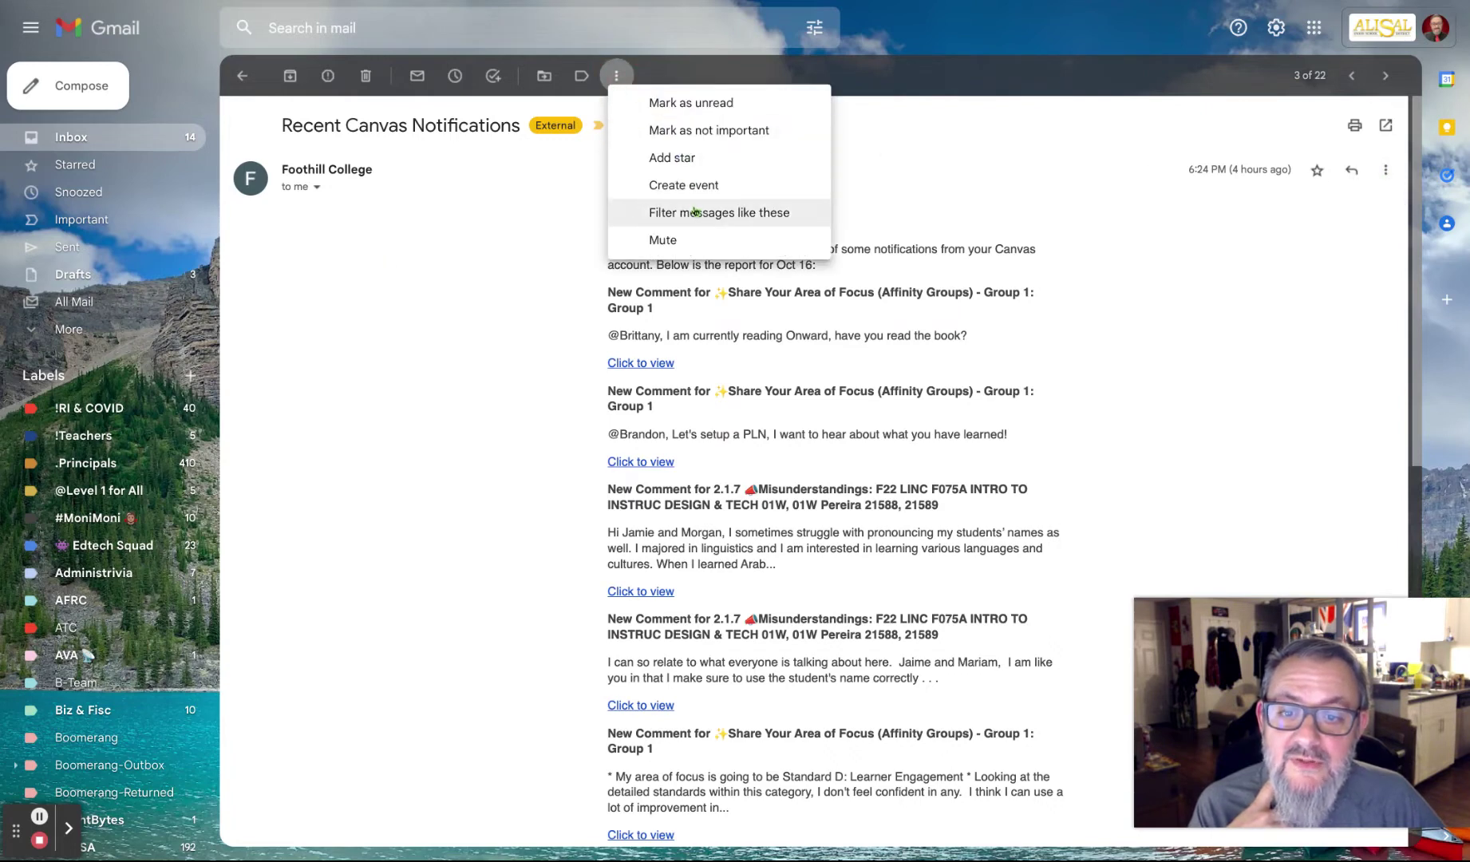
click(1386, 179)
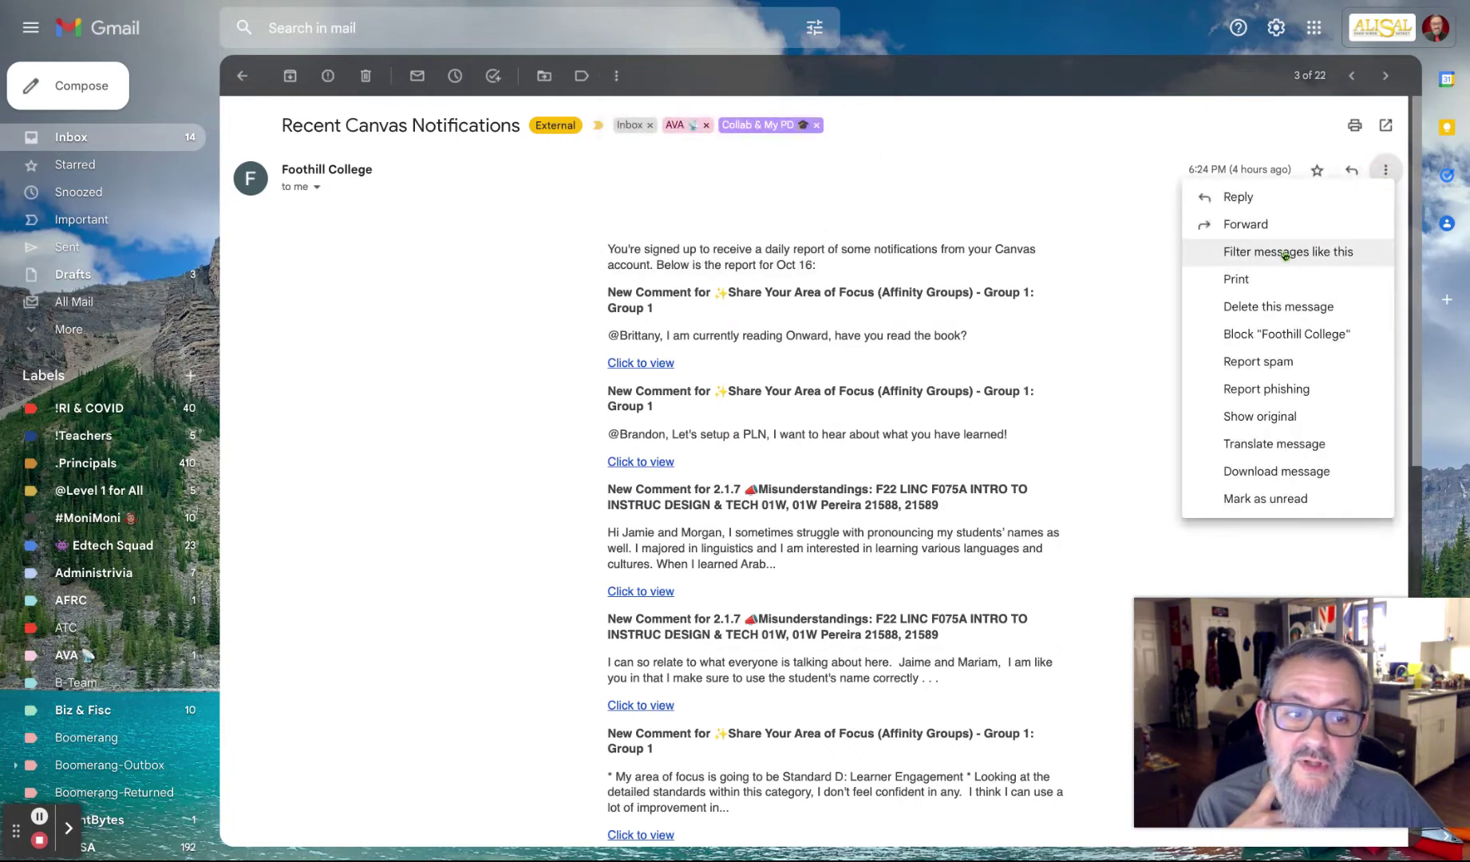
click(616, 76)
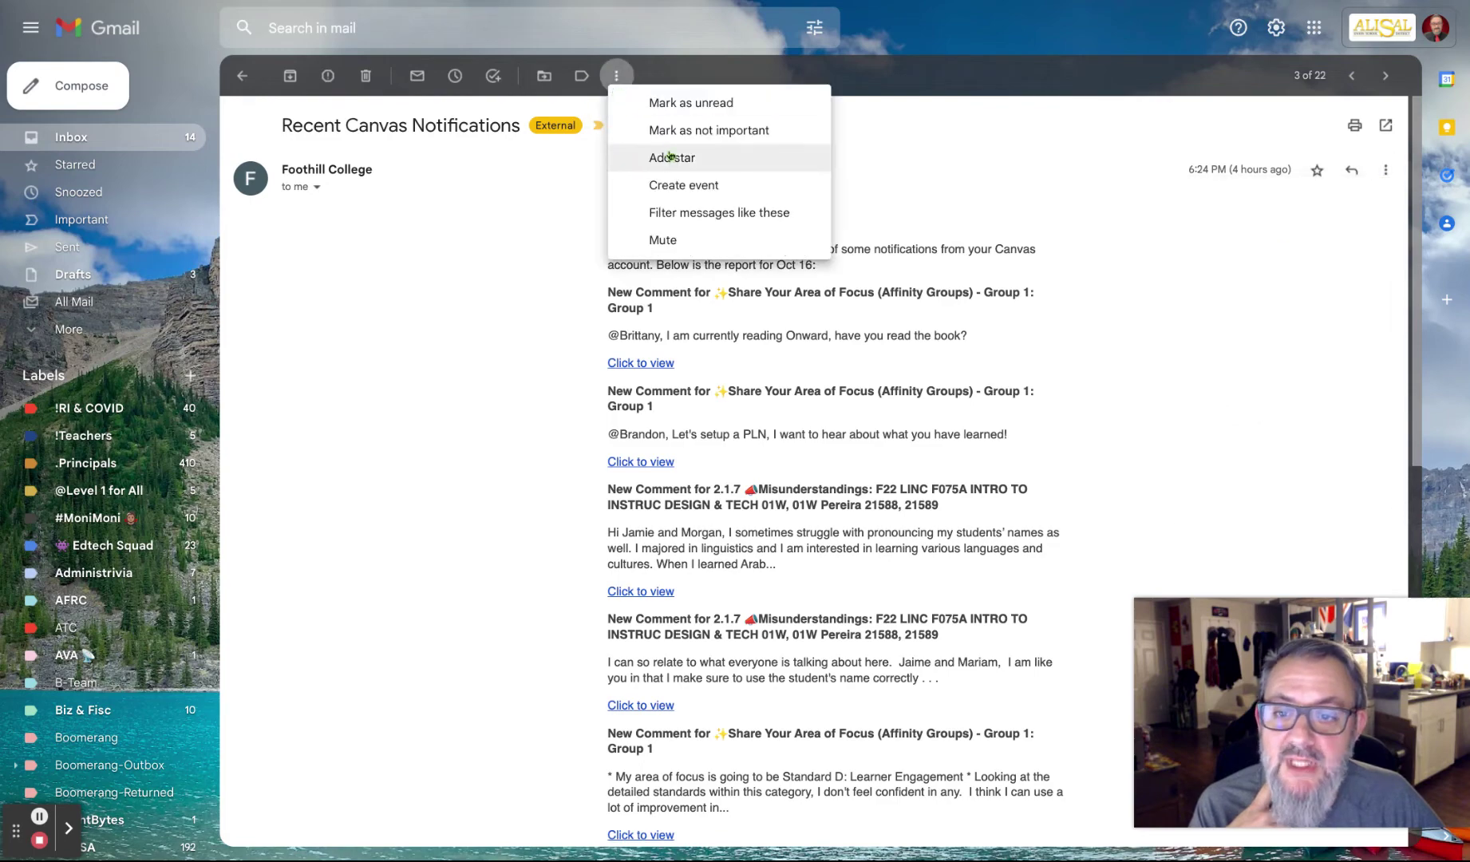
click(691, 212)
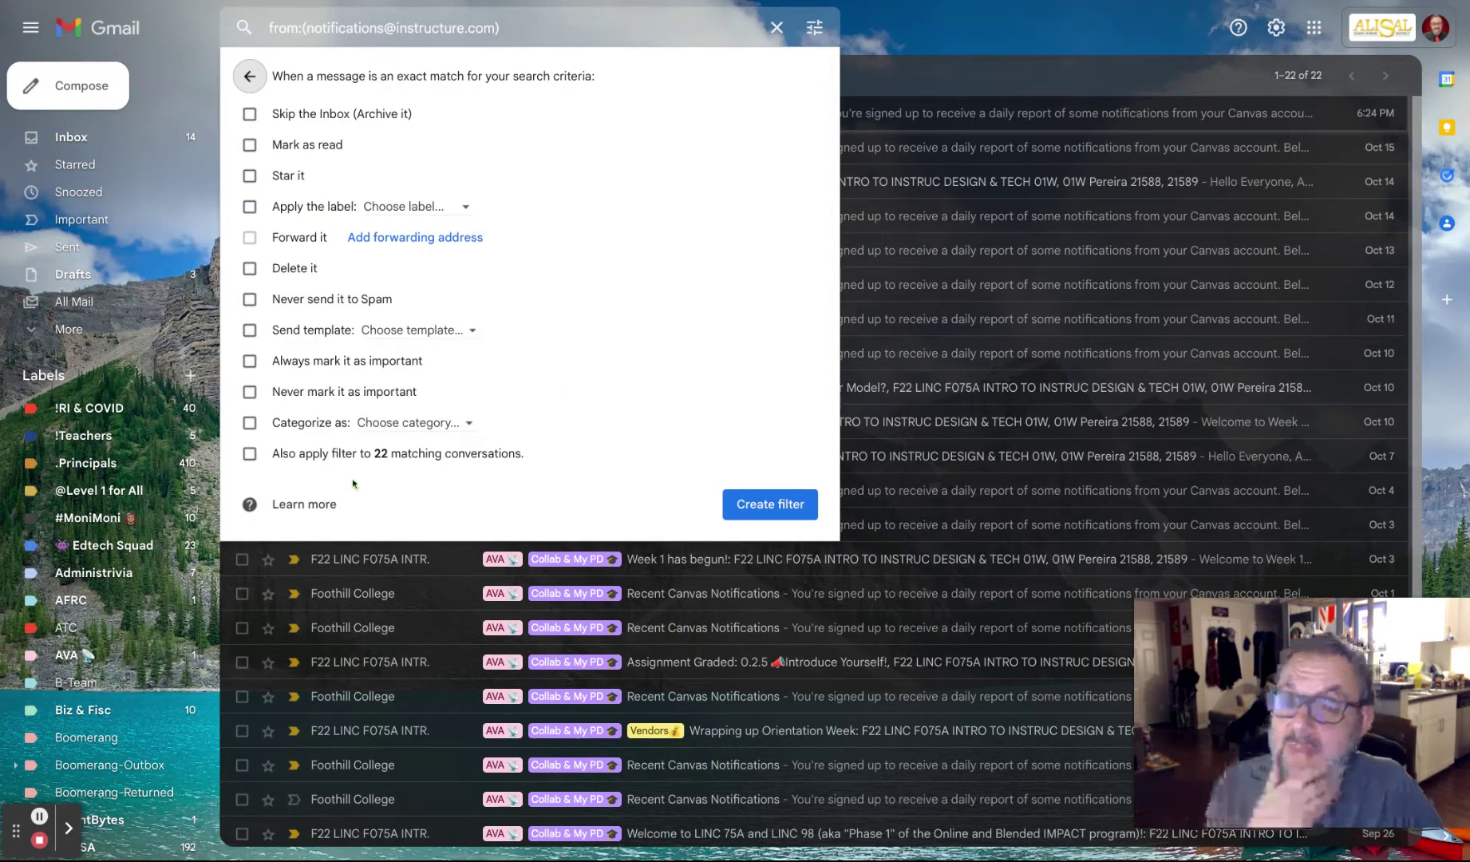
- Set the filter to apply the OBI label with its two emojis to matching messages
click(257, 212)
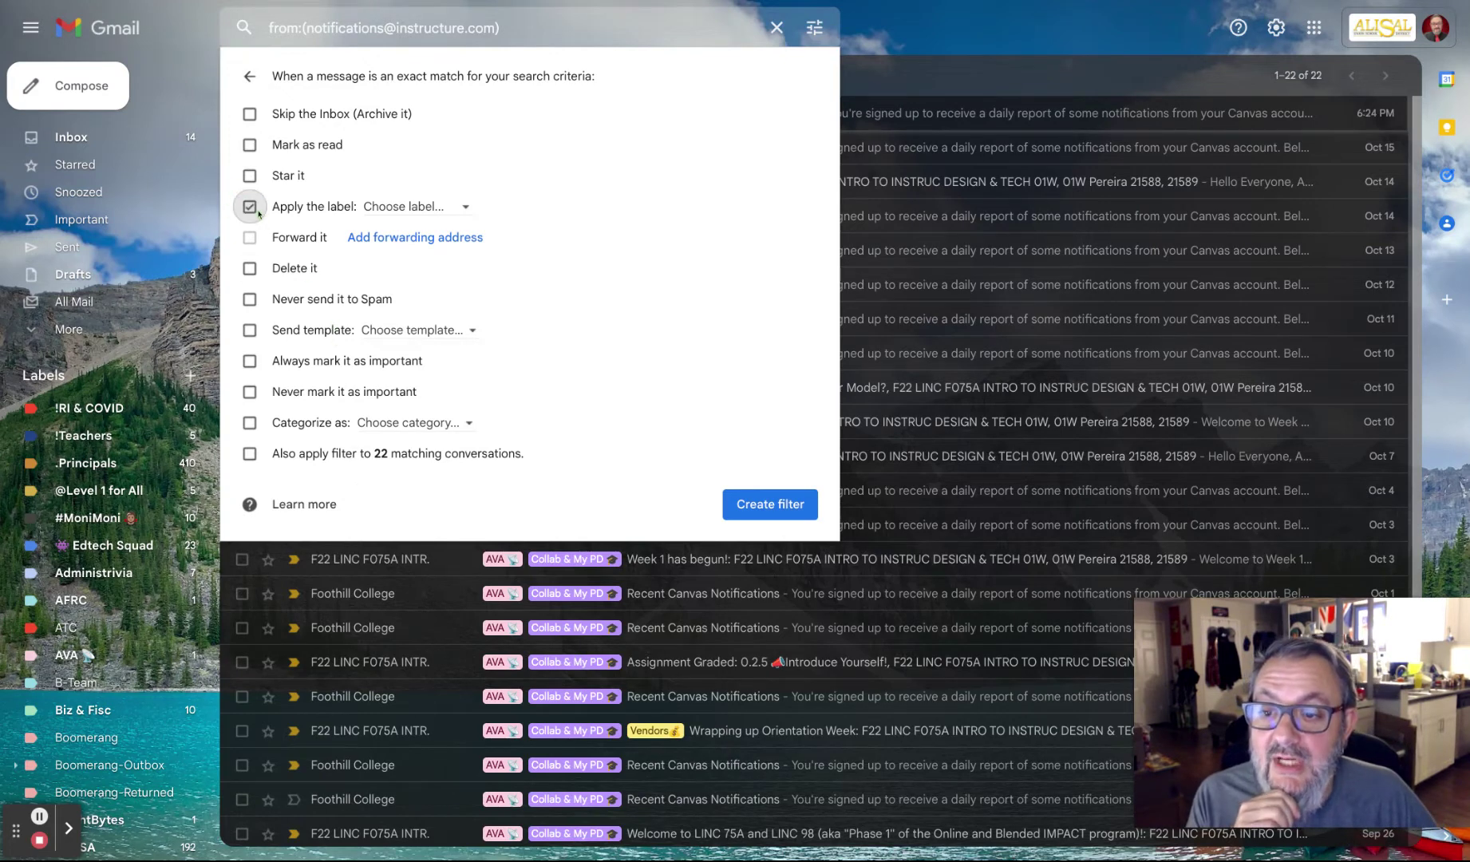
click(391, 209)
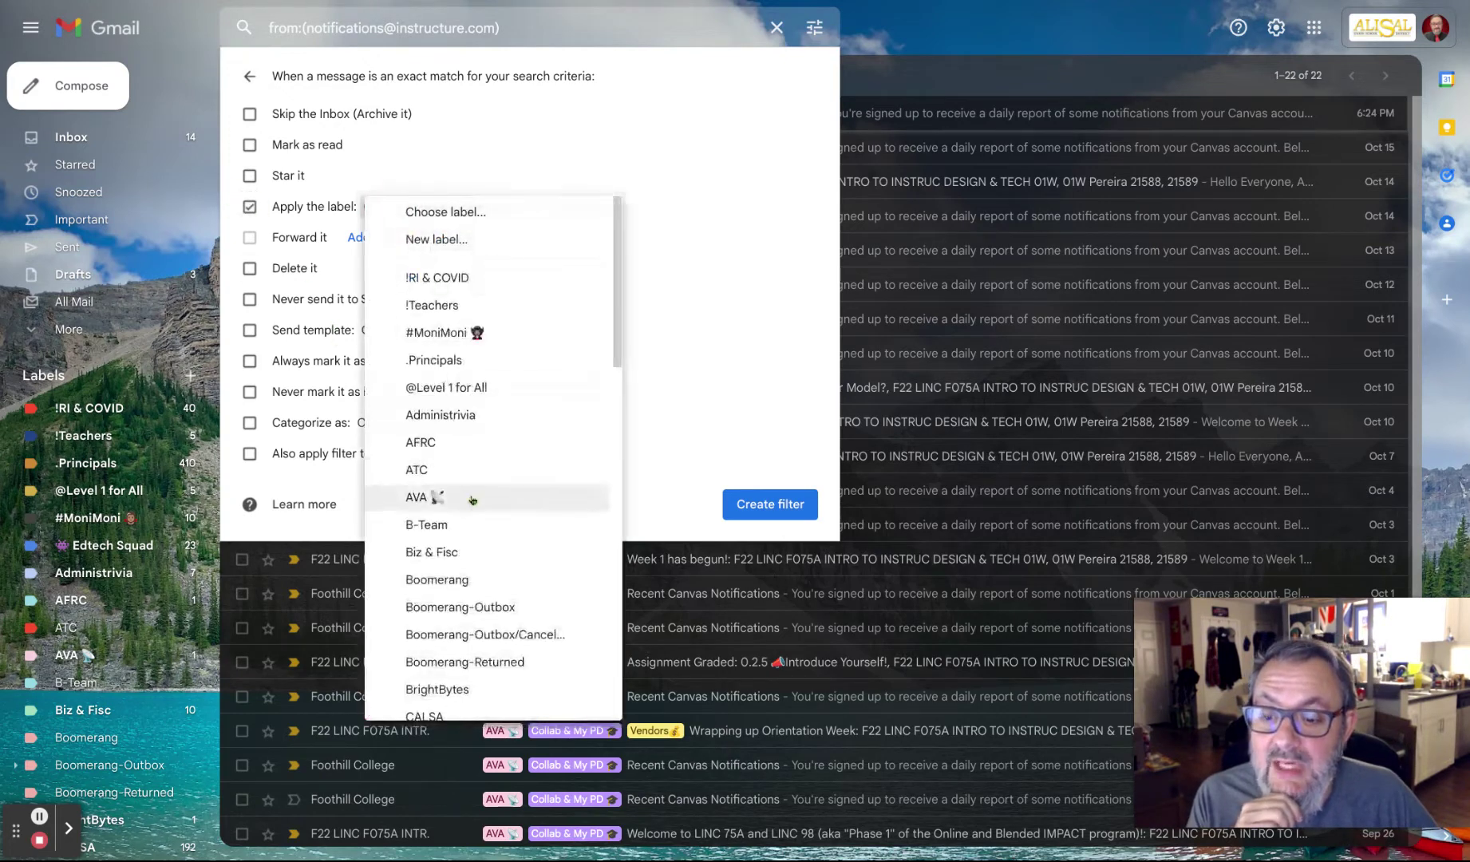
scroll(475, 499, down, 7)
scroll(472, 501, down, 4)
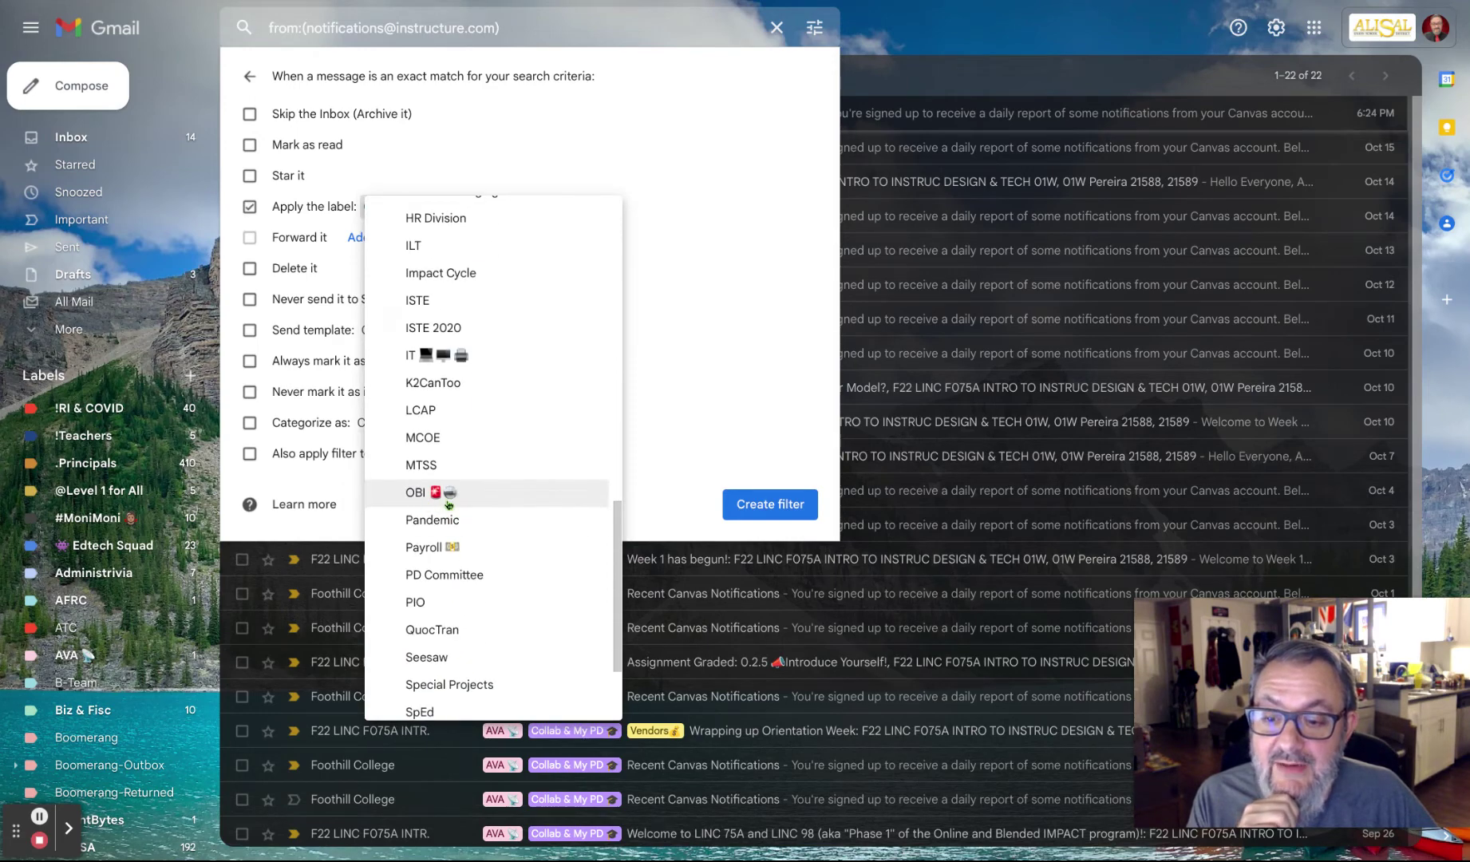
click(443, 498)
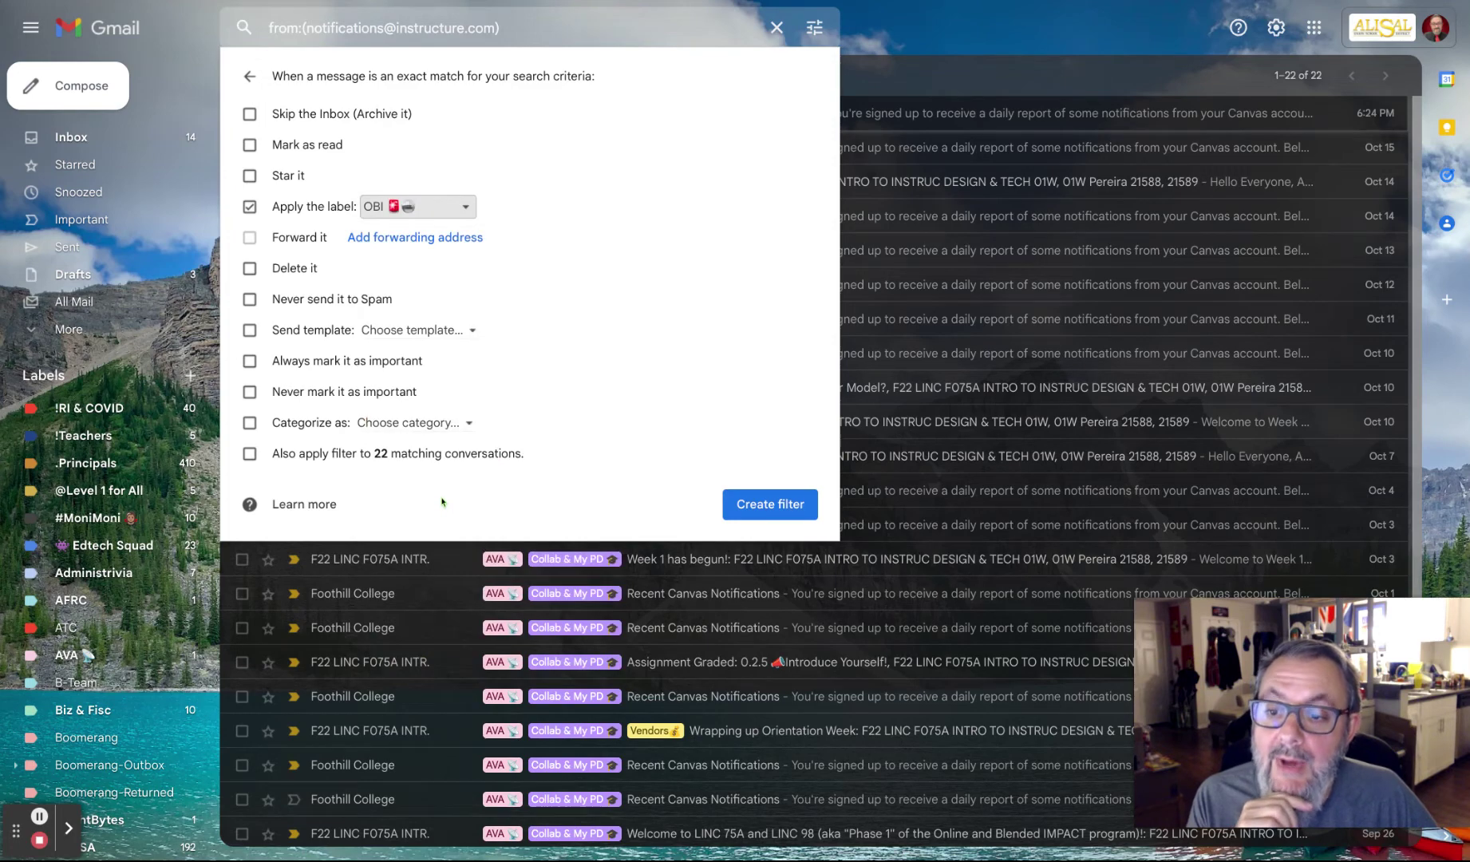
- Try out the filter's Star it, Always mark it as important and Skip the Inbox options
click(248, 177)
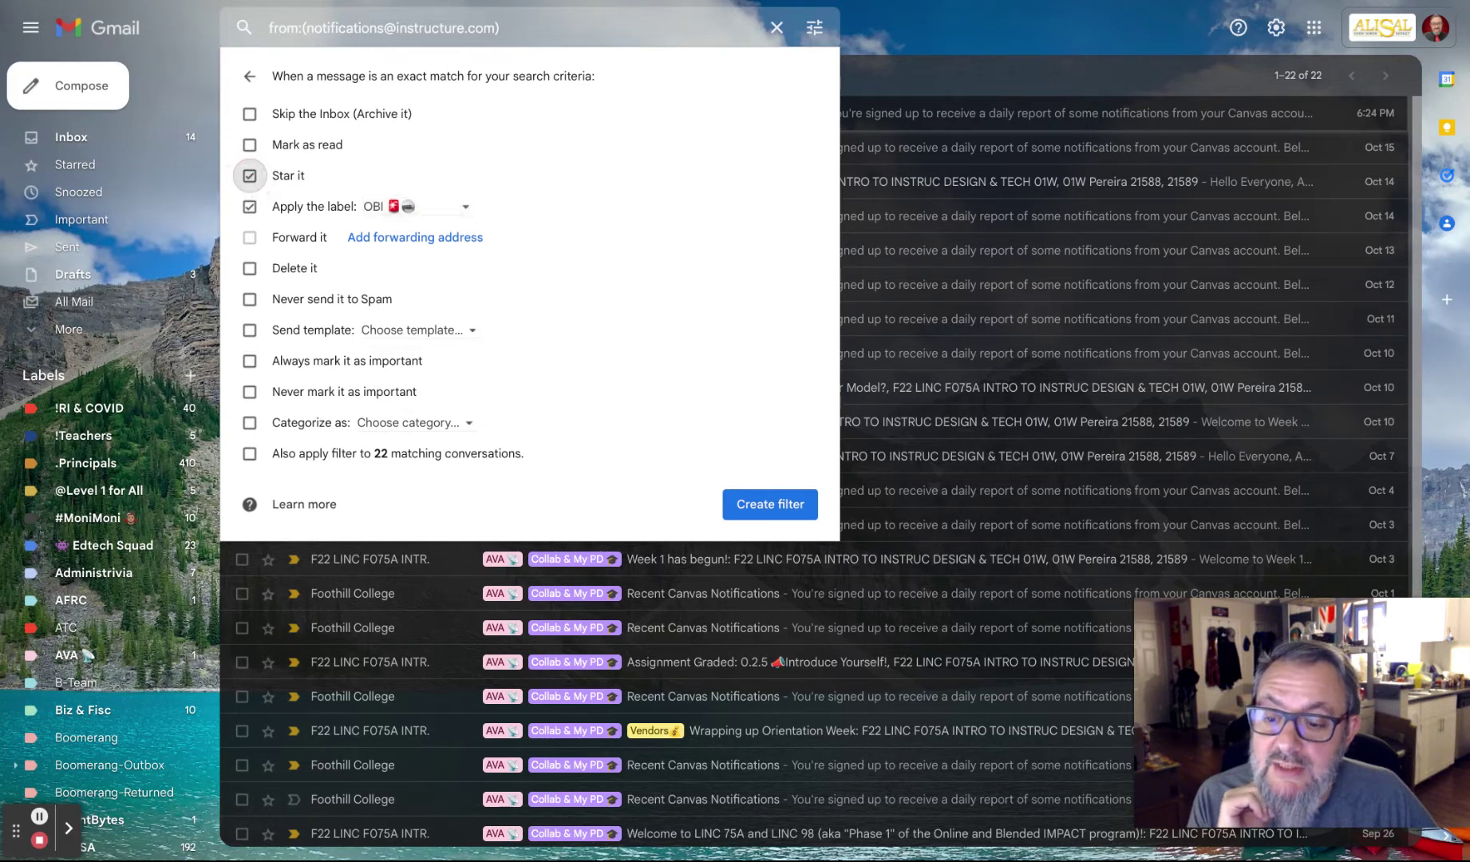
click(249, 176)
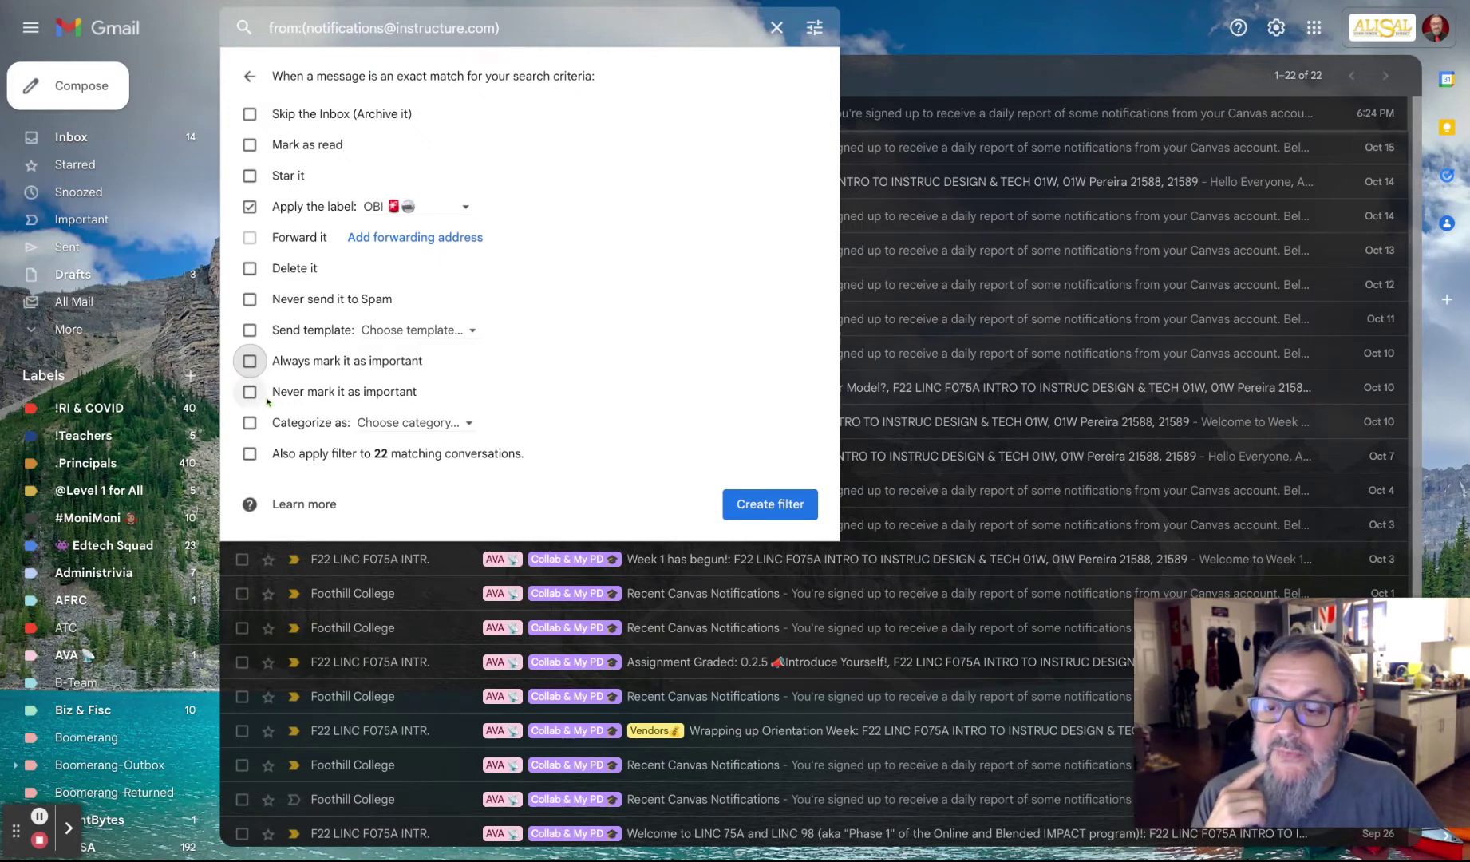
double_click(250, 362)
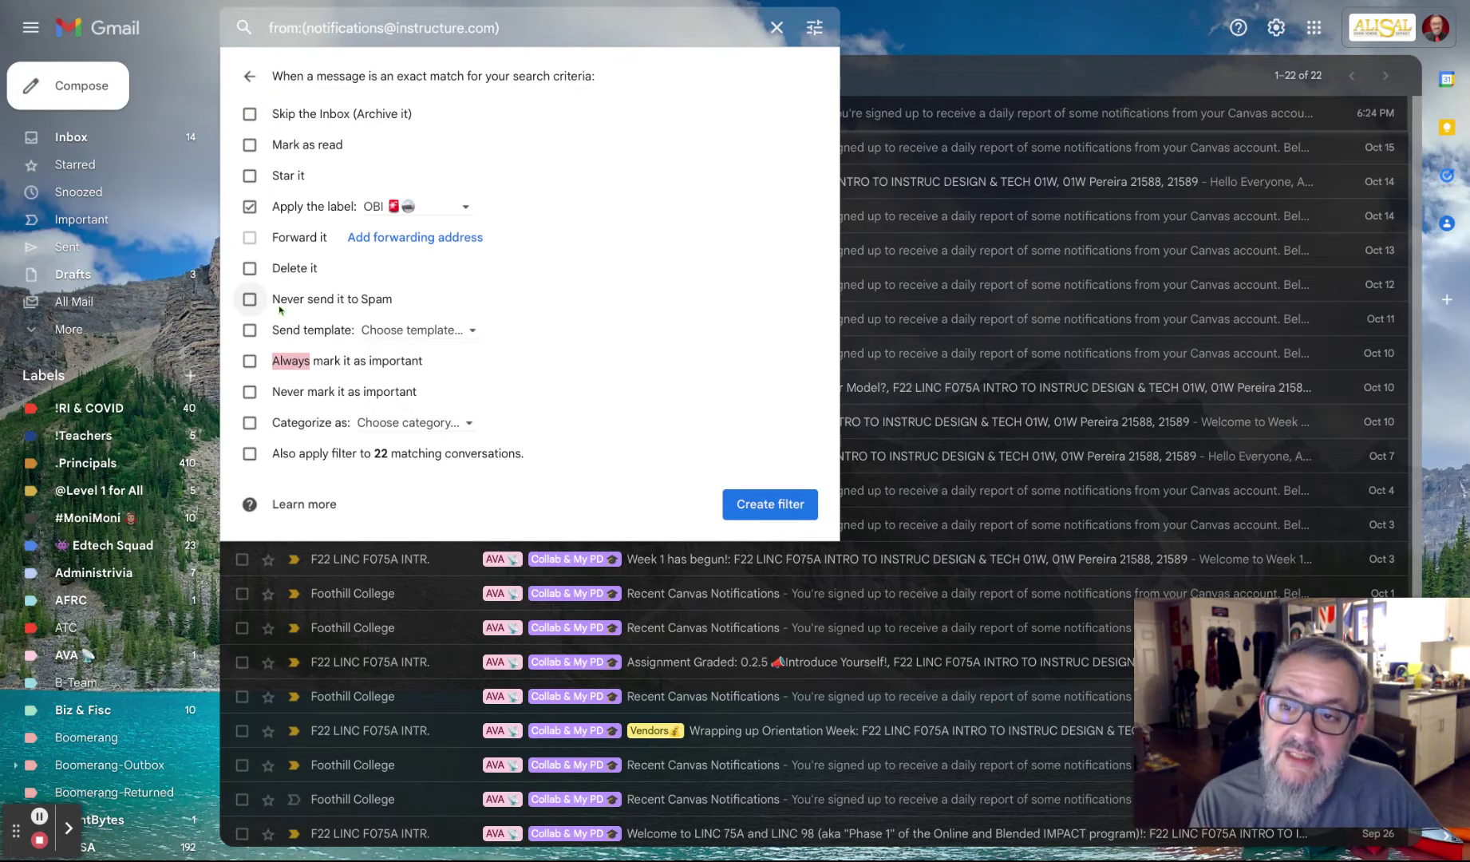
click(250, 114)
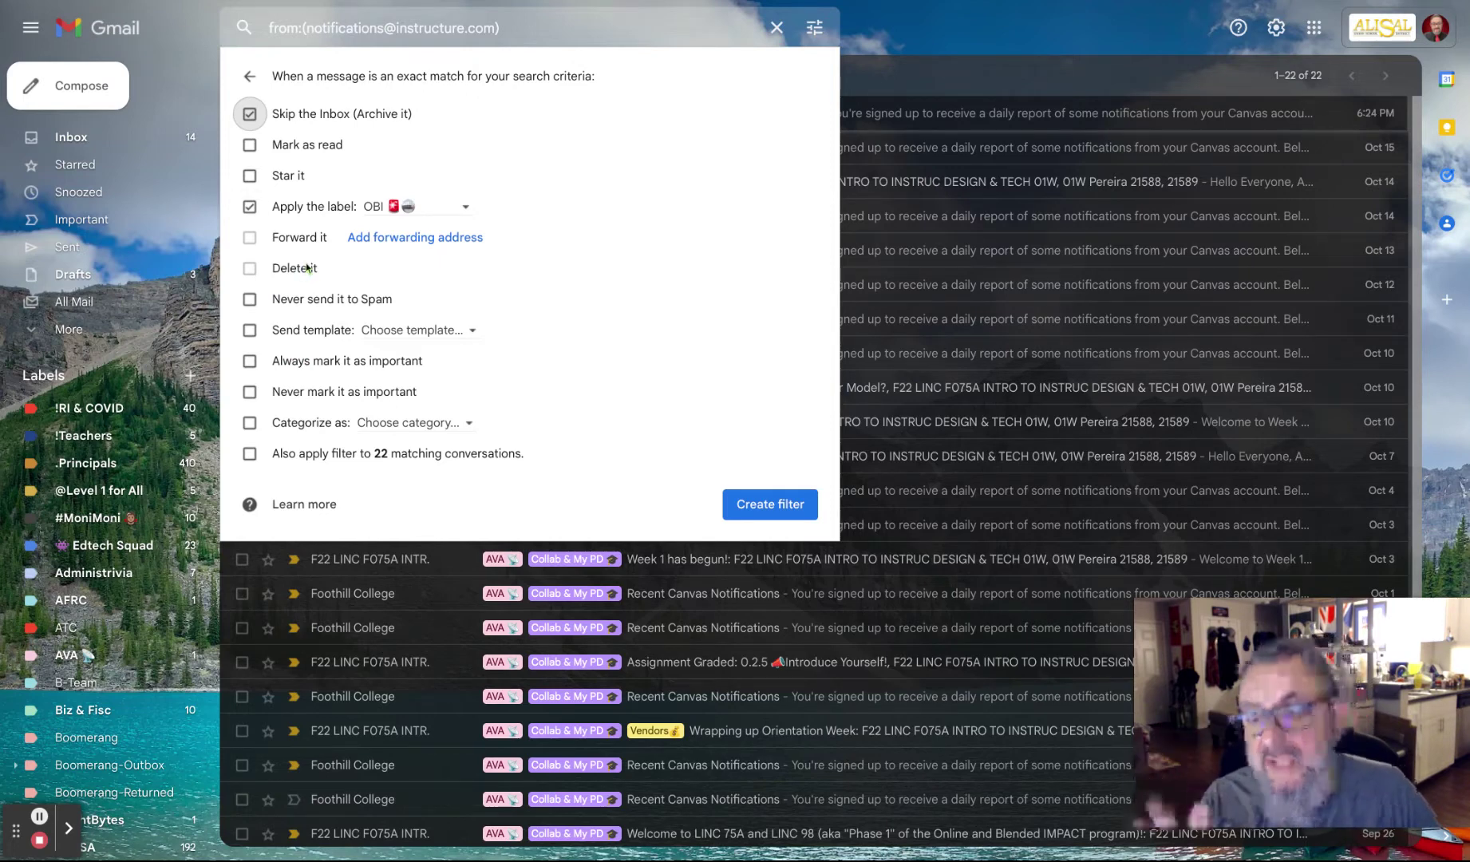
click(249, 113)
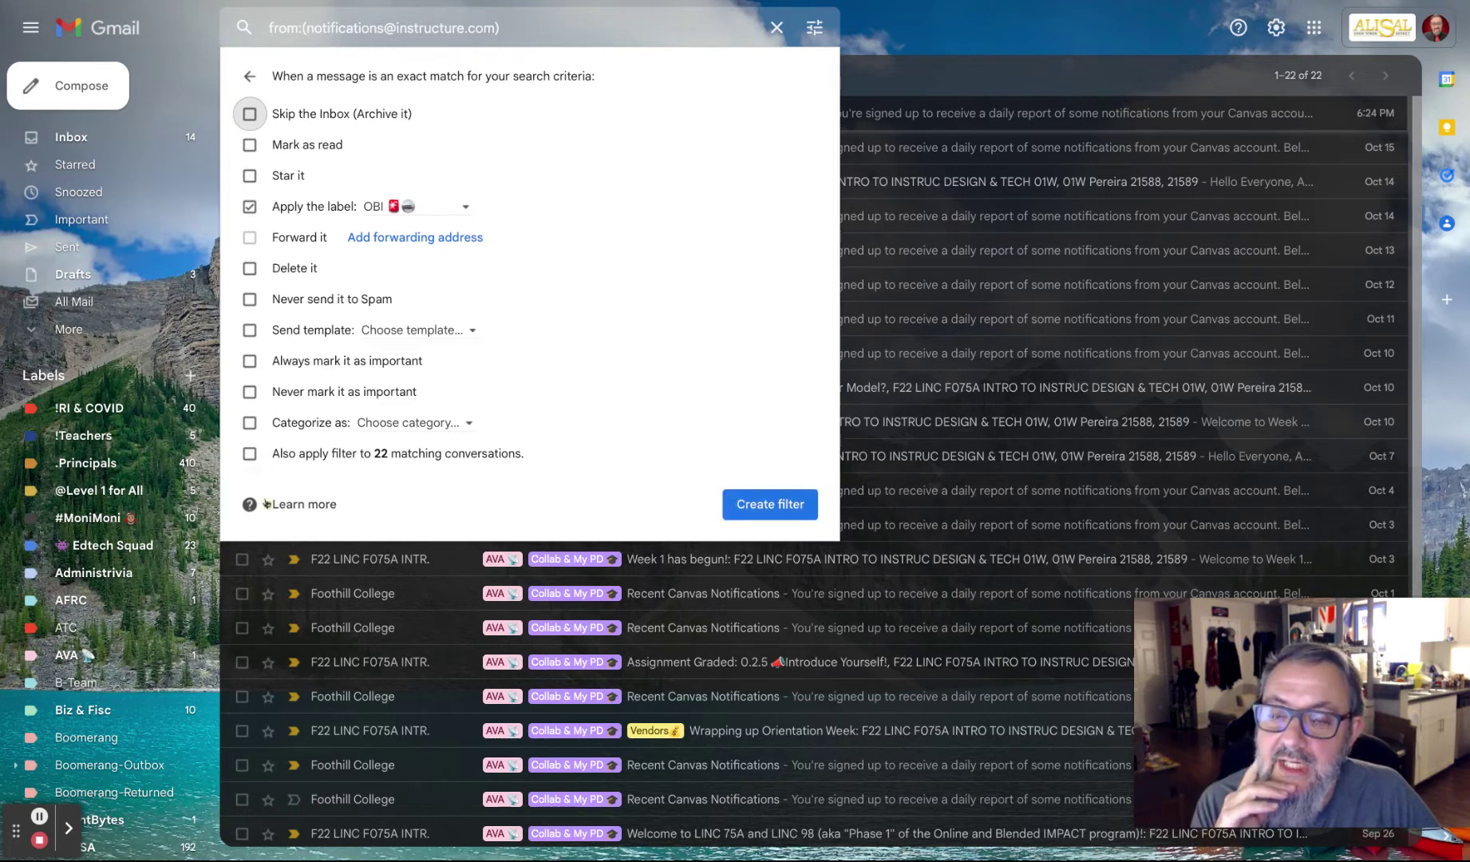
- Include the existing matching conversations in the filter and create it
click(247, 455)
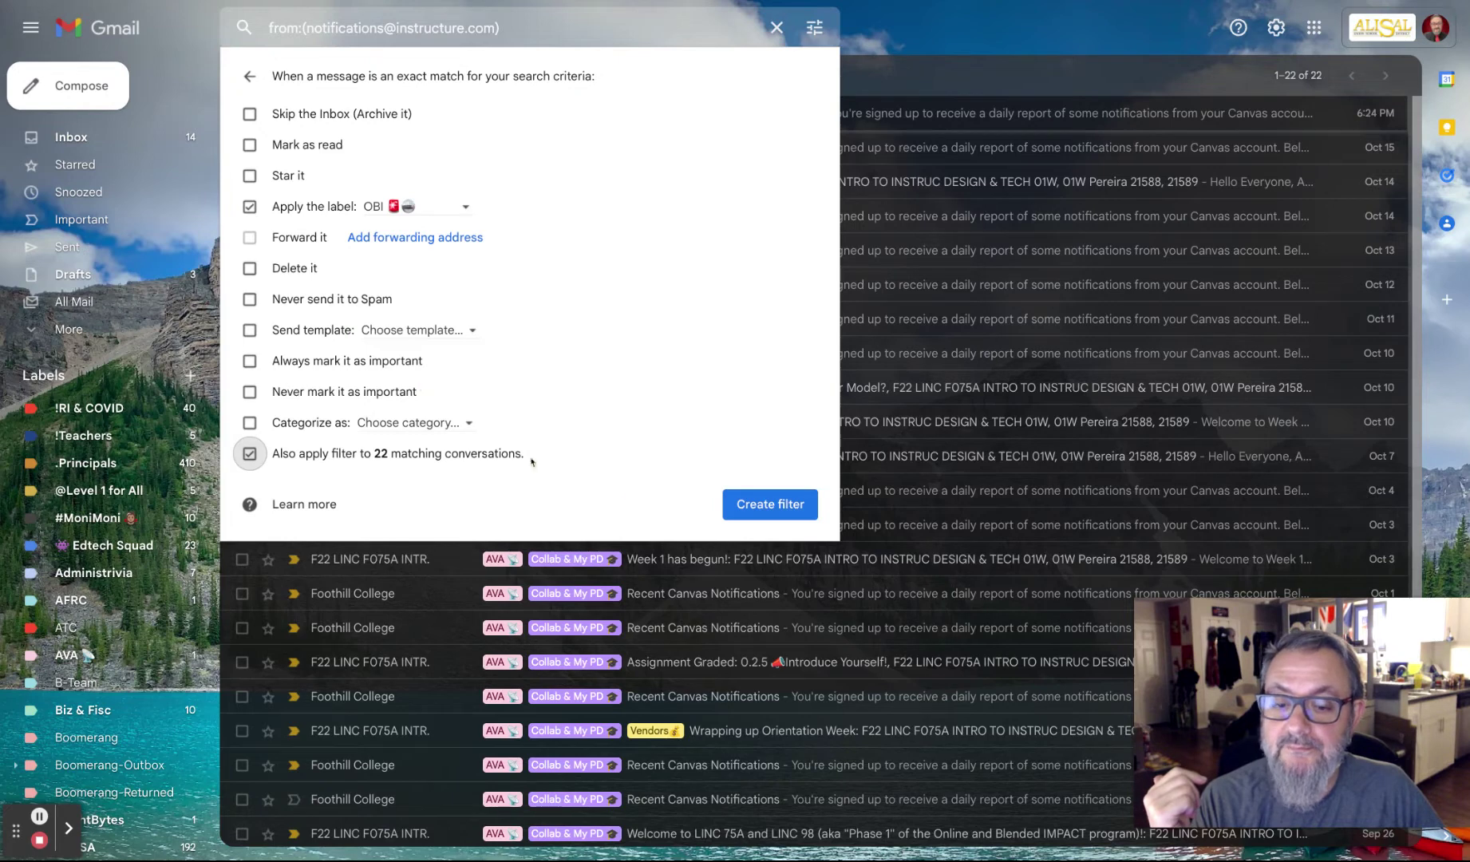
click(764, 516)
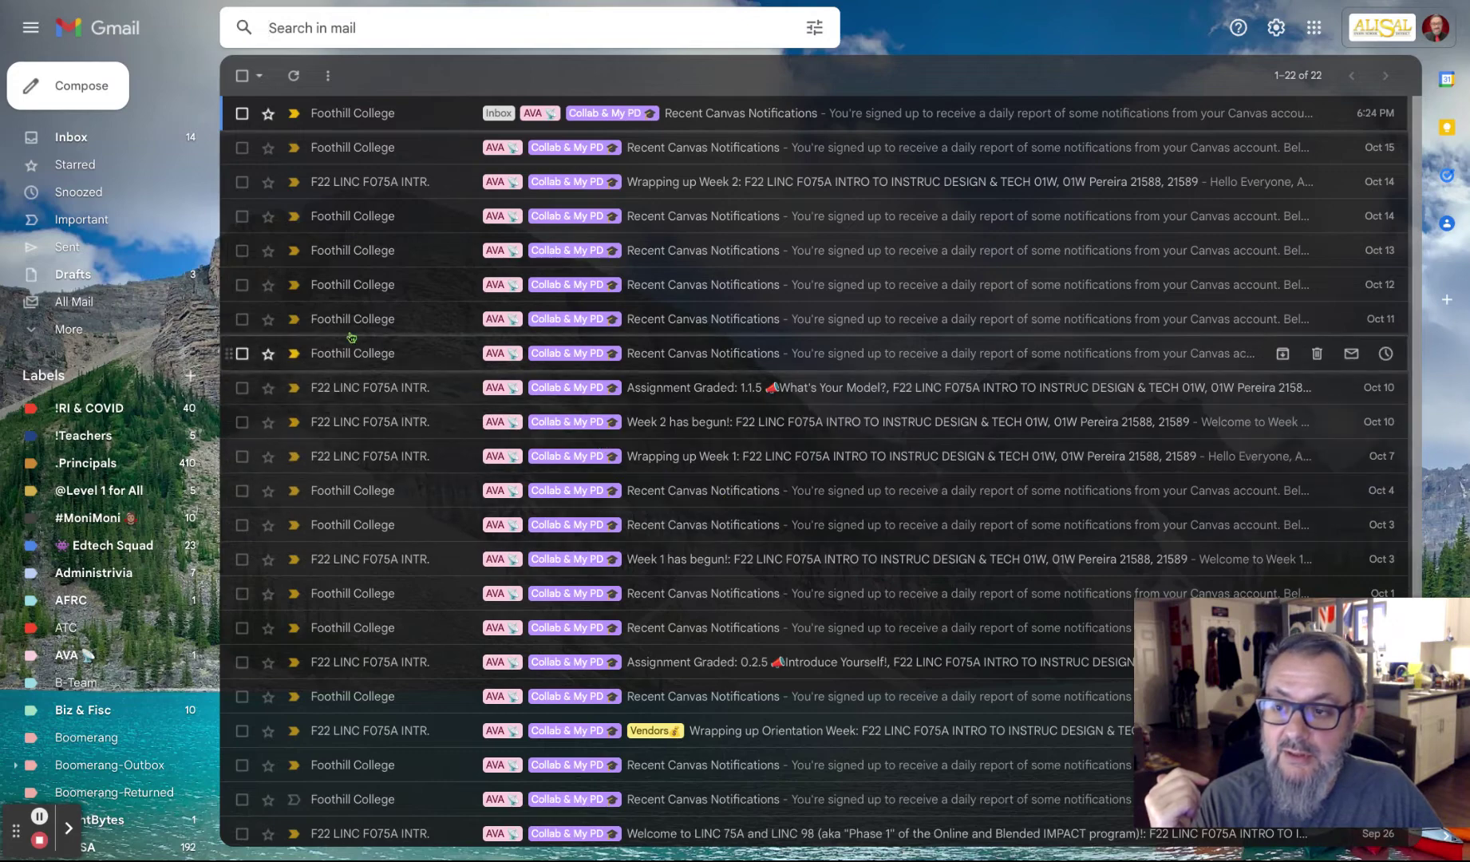
- Return to the inbox and check the Recent Canvas Notifications email for the OBI label, both in the list and opened
click(103, 147)
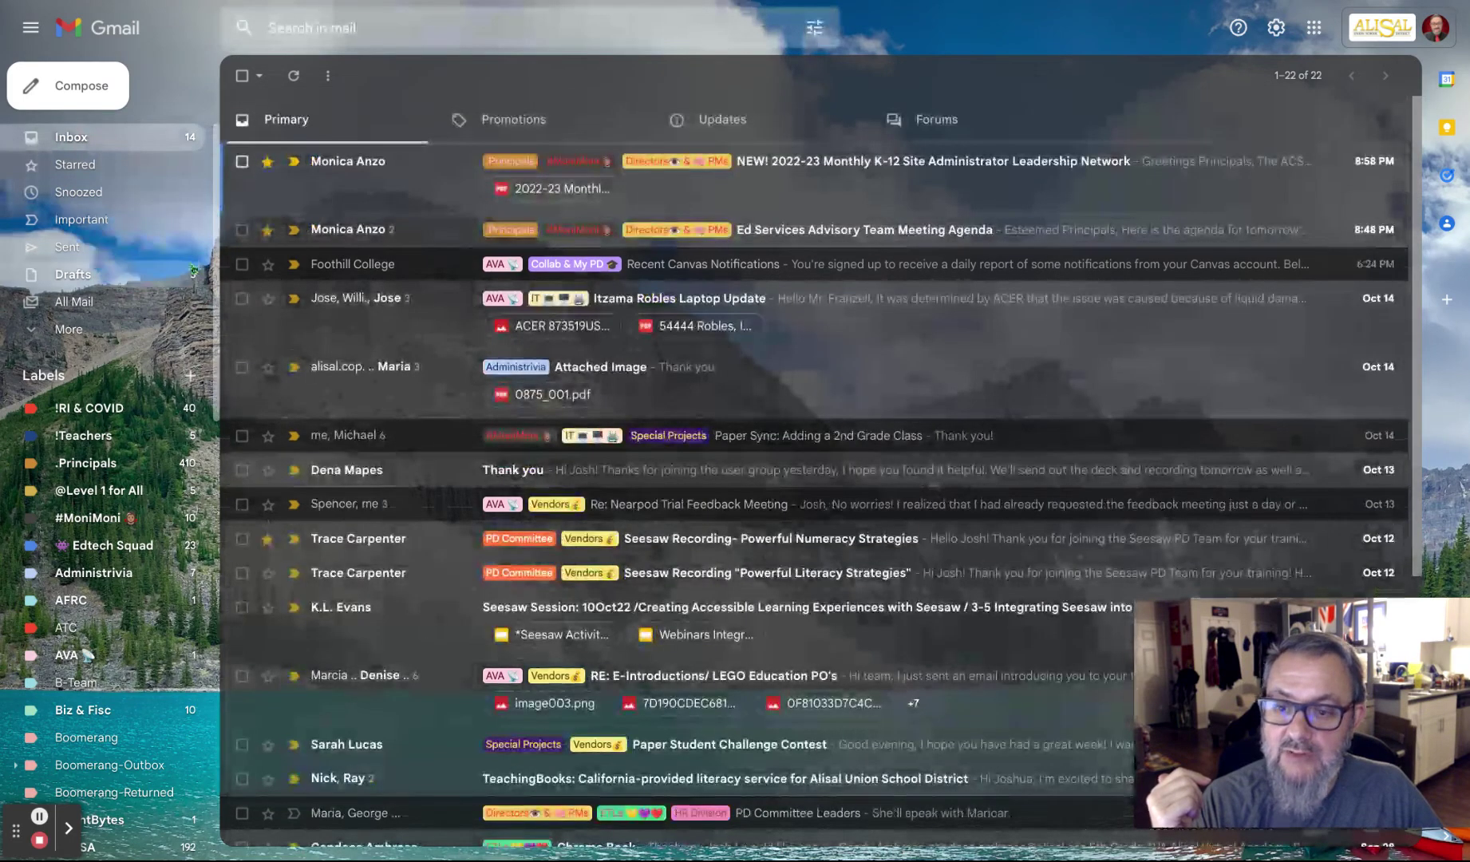
click(355, 254)
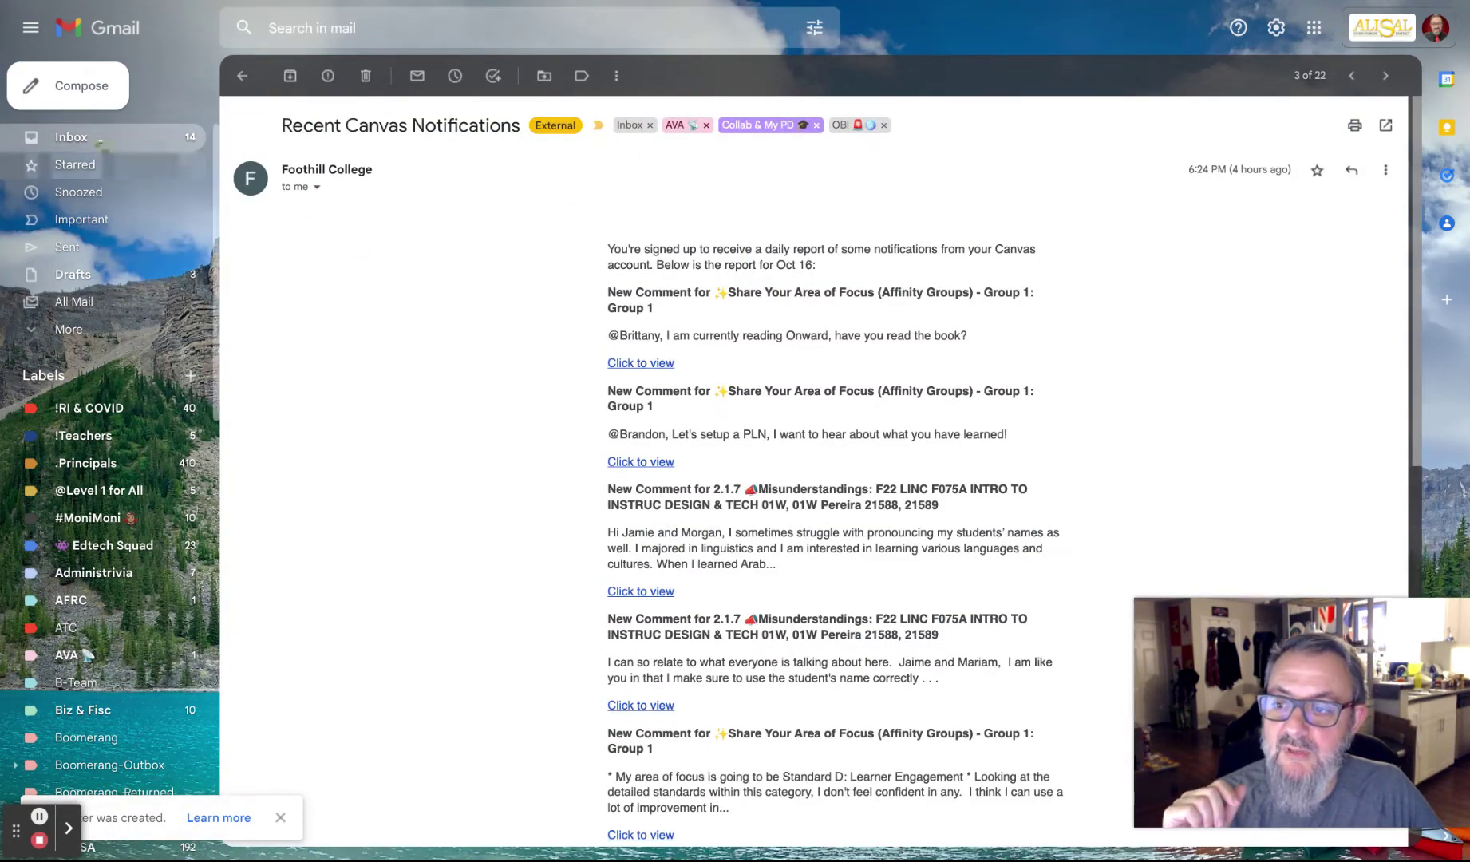
click(88, 144)
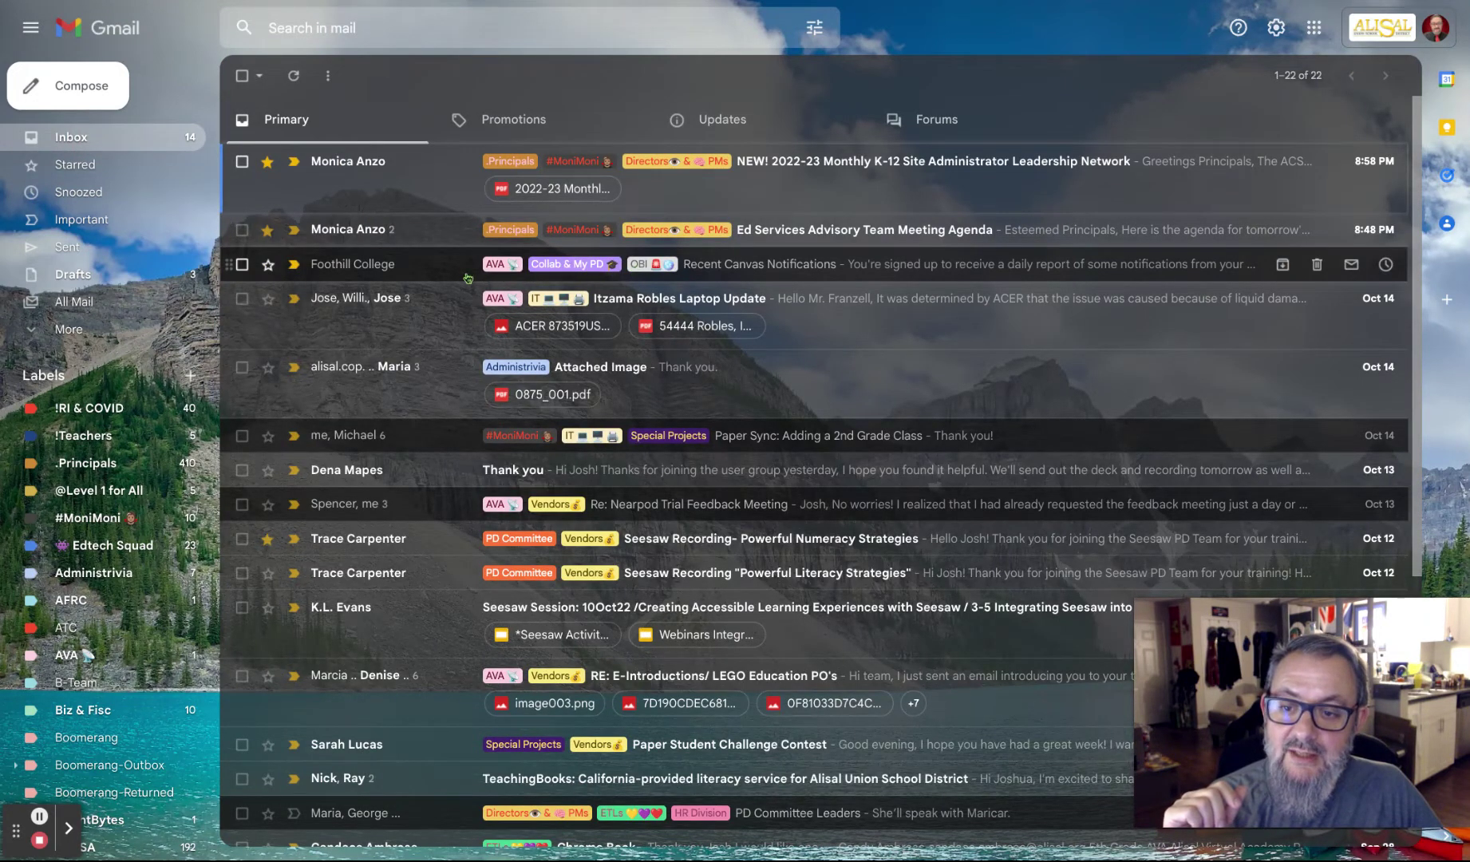
click(431, 277)
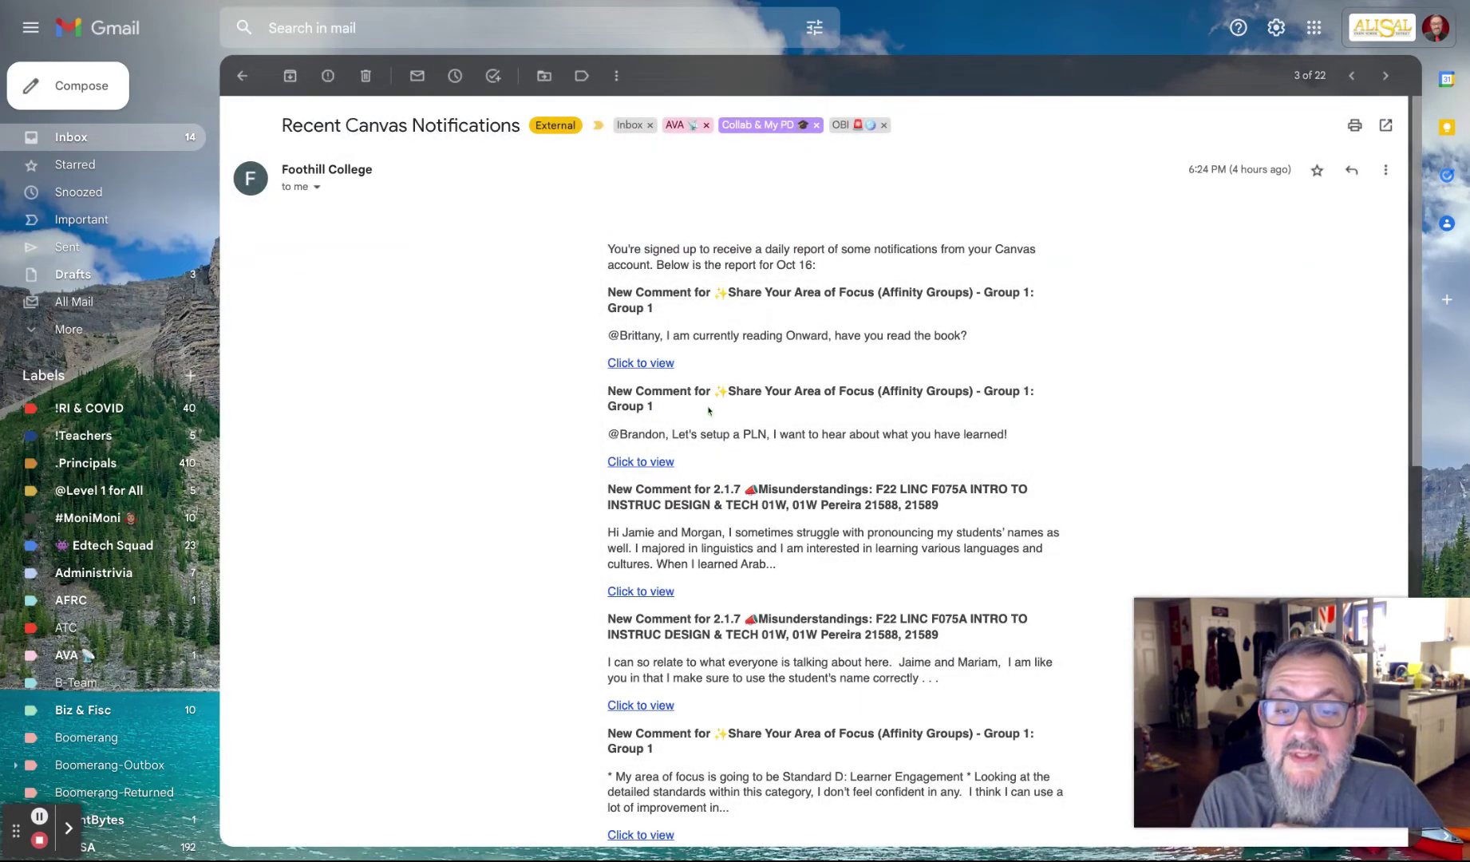
scroll(718, 419, down, 3)
scroll(753, 437, up, 3)
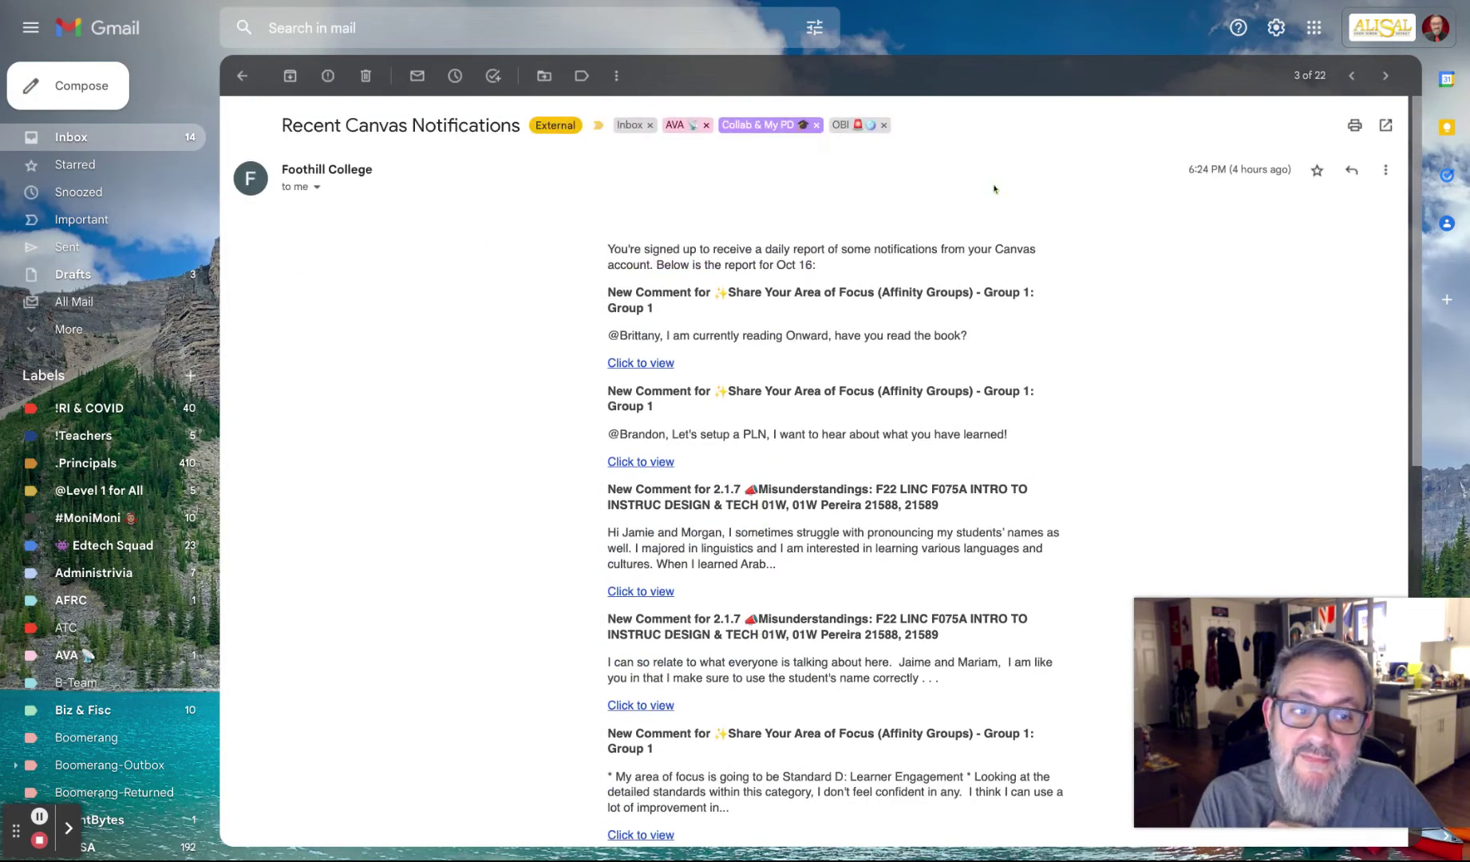
- Examine the label choices and the move destinations offered for the open Recent Canvas Notifications email, leaving its labels unchanged
click(576, 82)
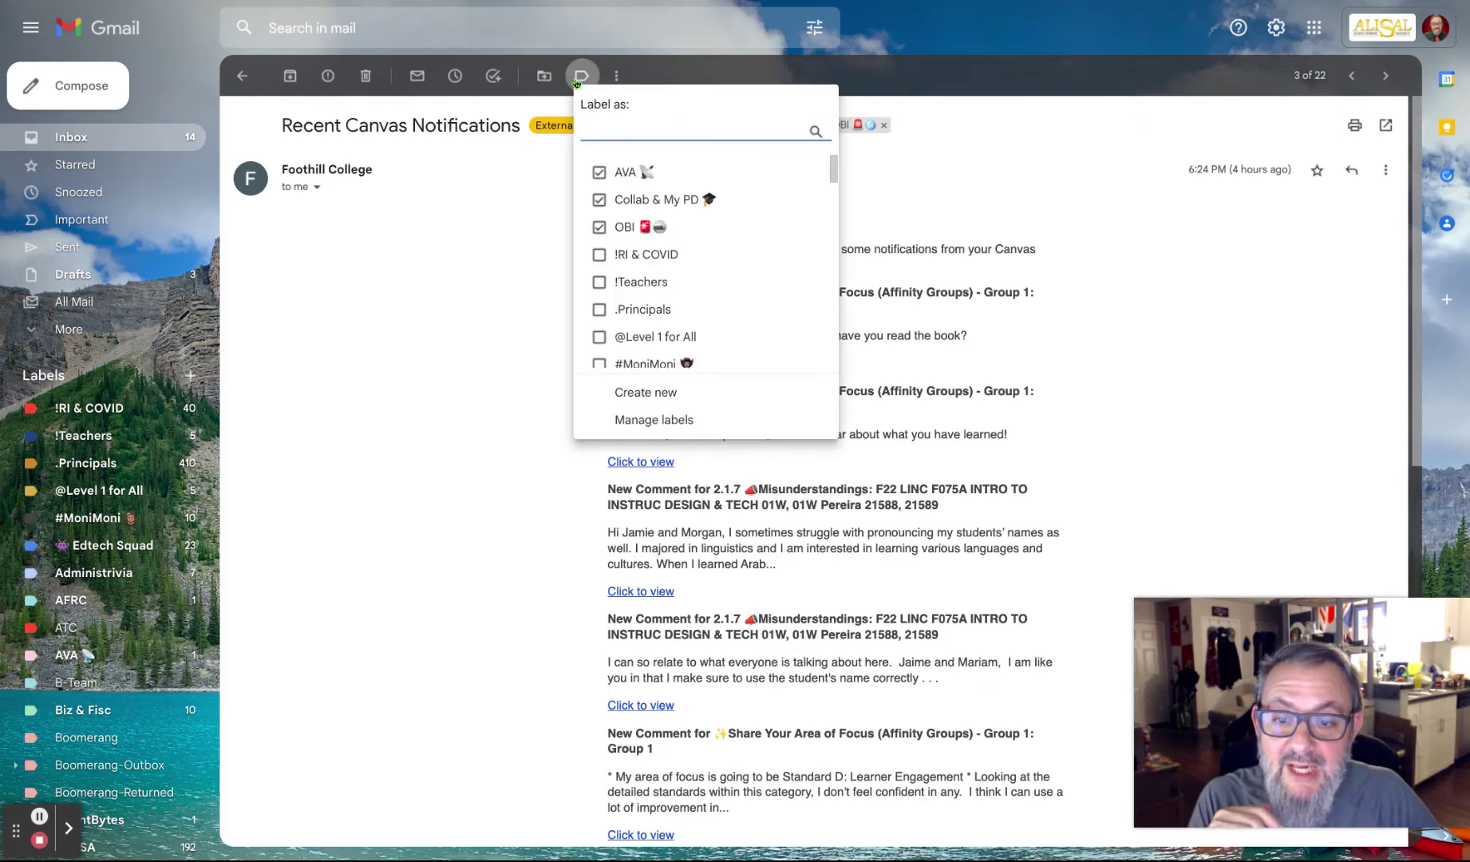
click(543, 76)
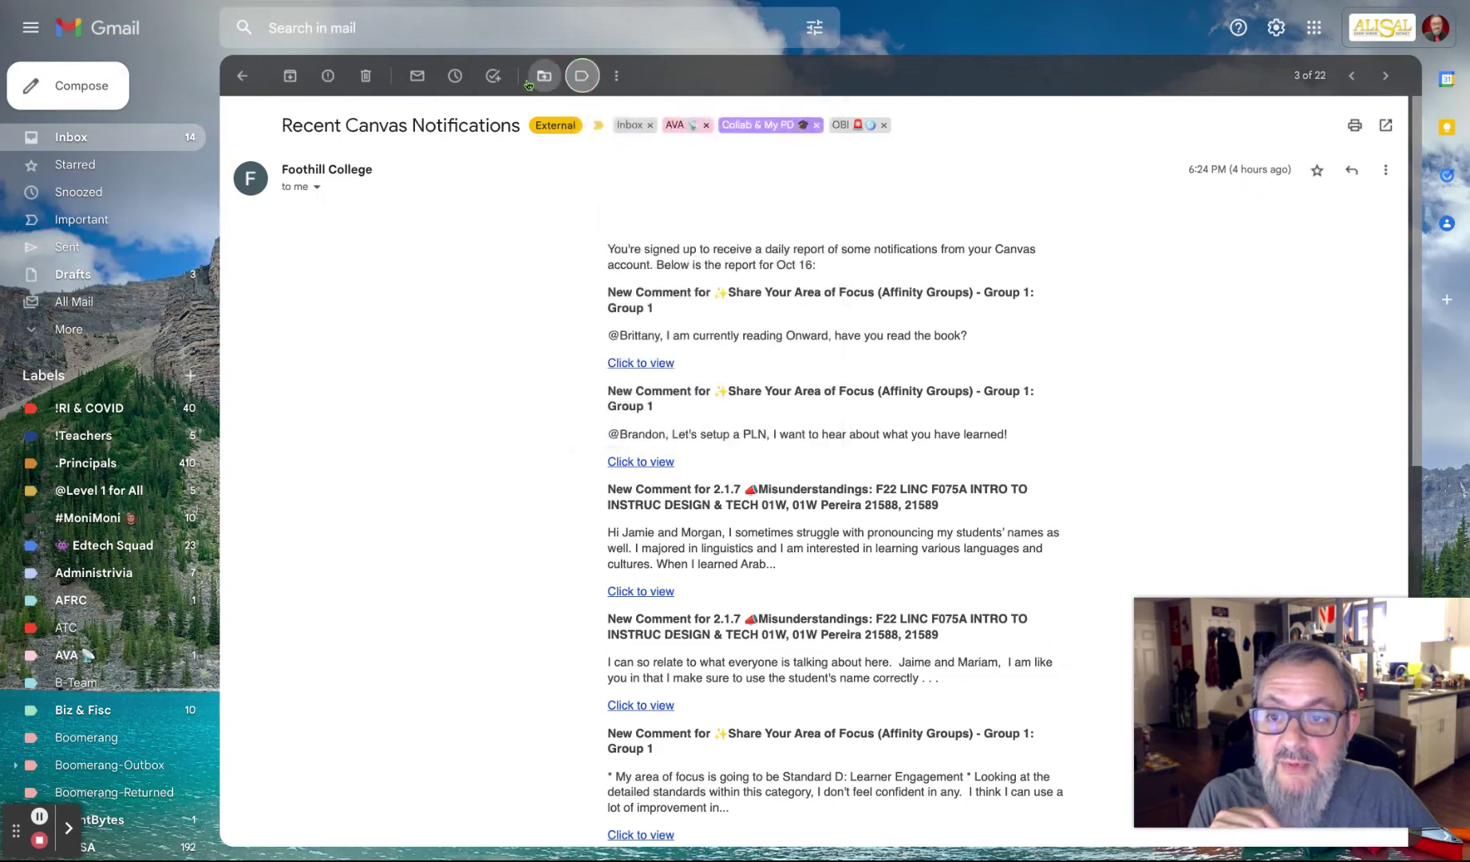
click(535, 79)
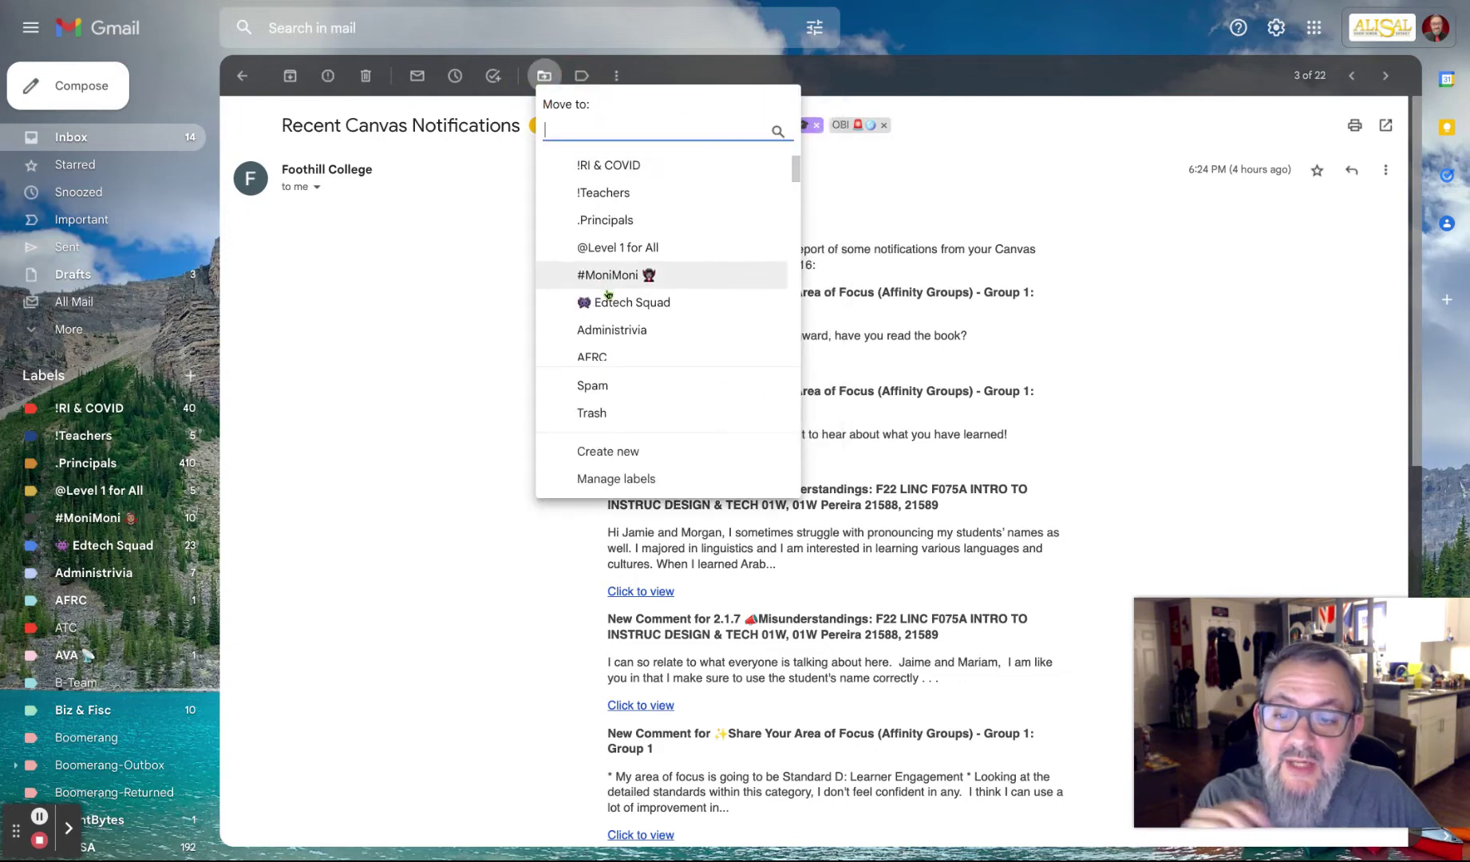
scroll(607, 286, down, 2)
scroll(608, 295, up, 2)
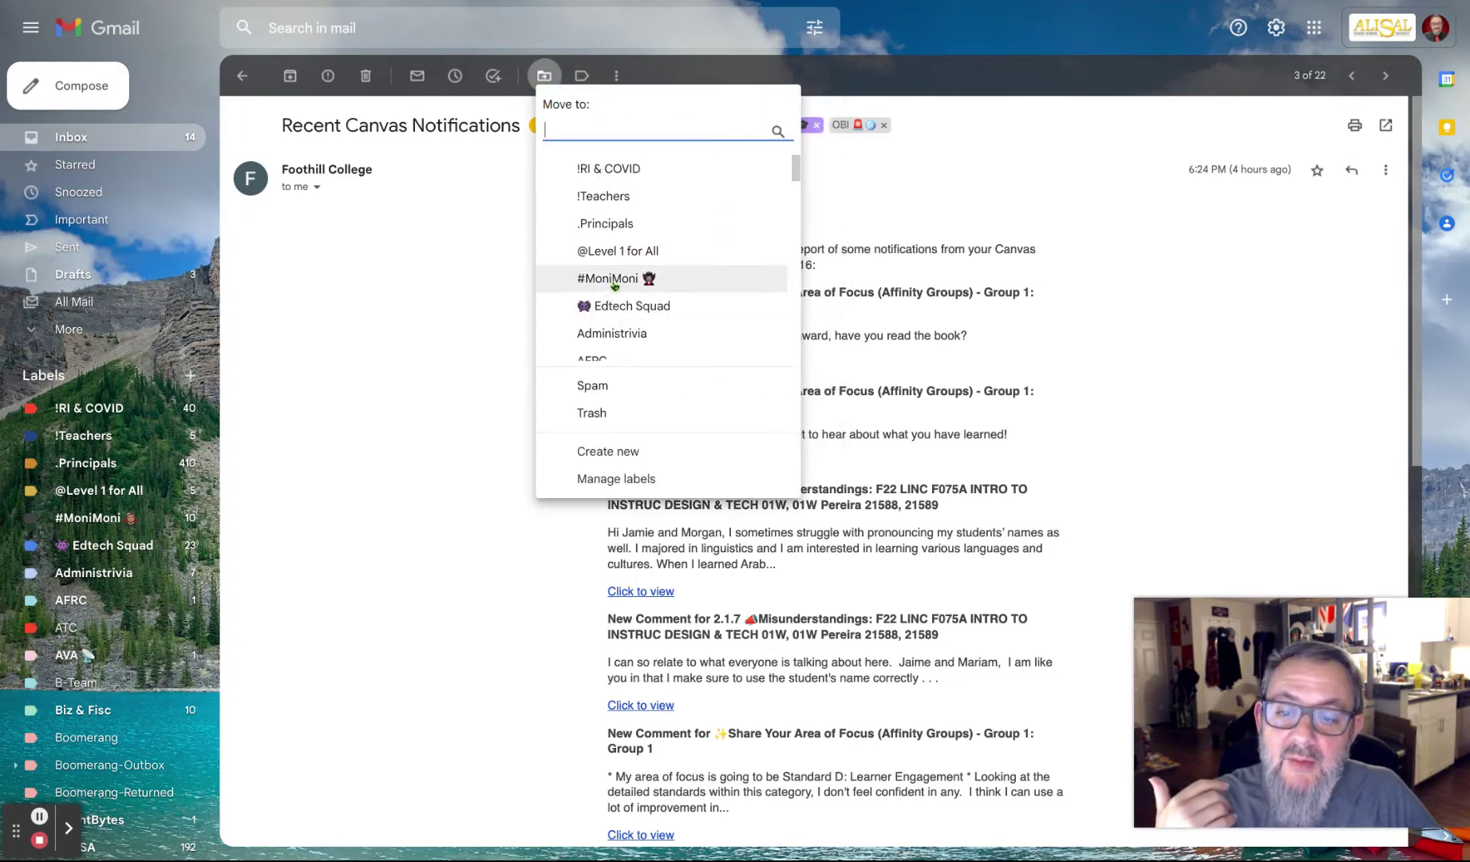
scroll(613, 289, down, 4)
scroll(614, 286, down, 10)
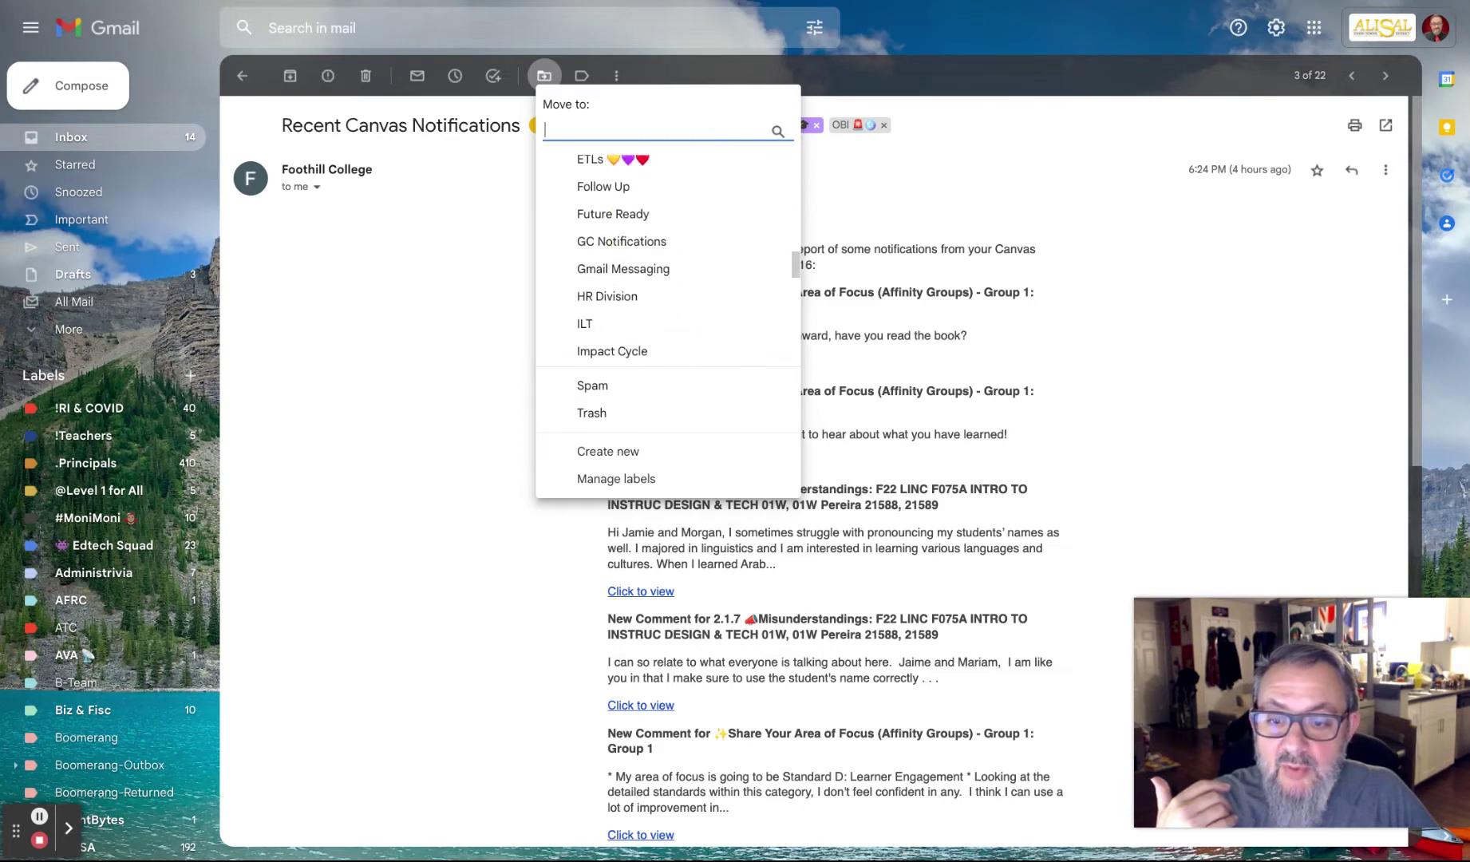
click(424, 297)
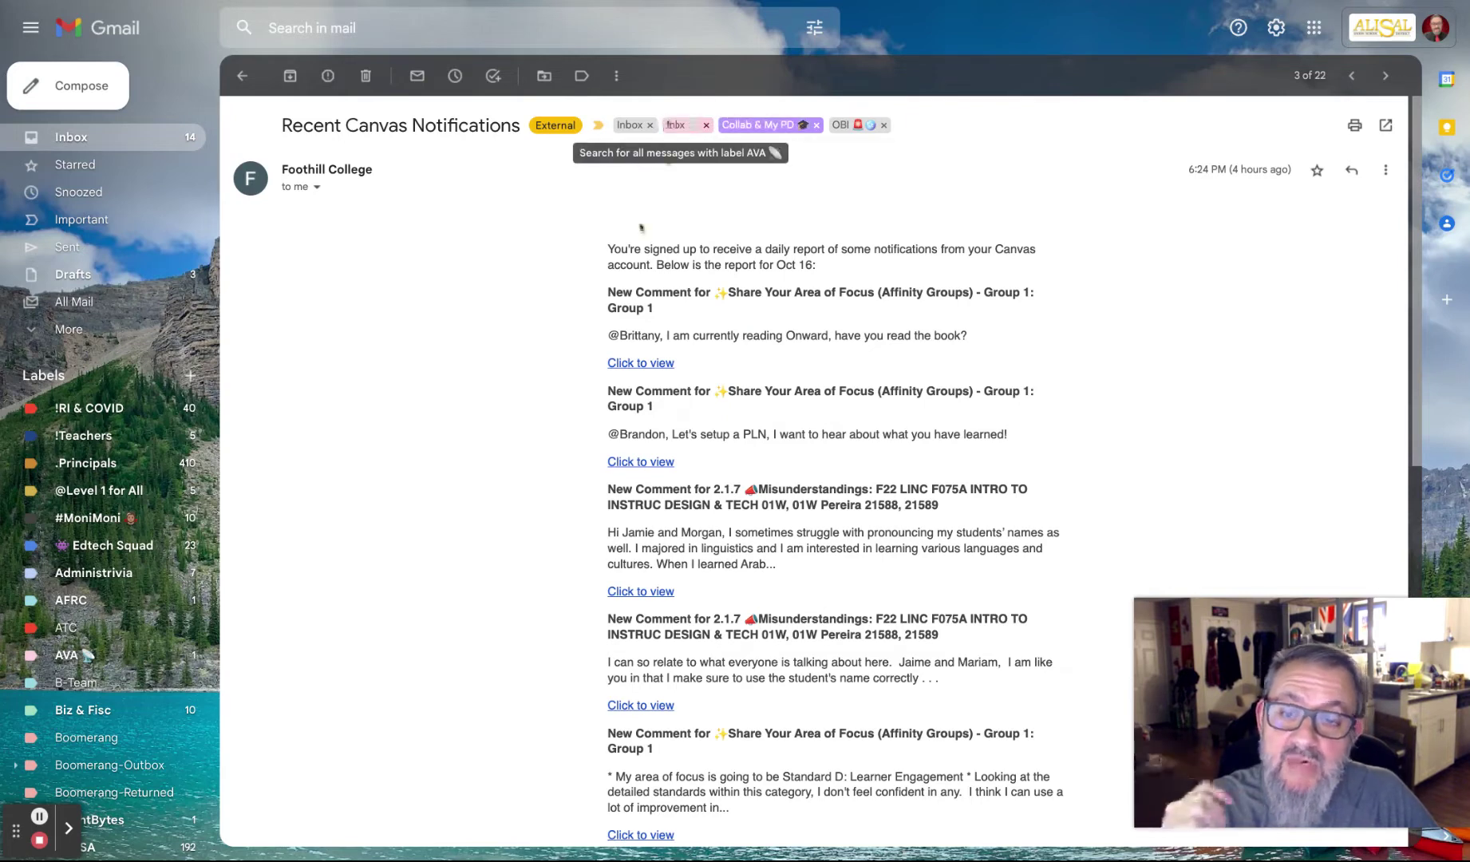
- Look through the Recent Canvas Notifications email and remove its Inbox label
scroll(622, 579, down, 8)
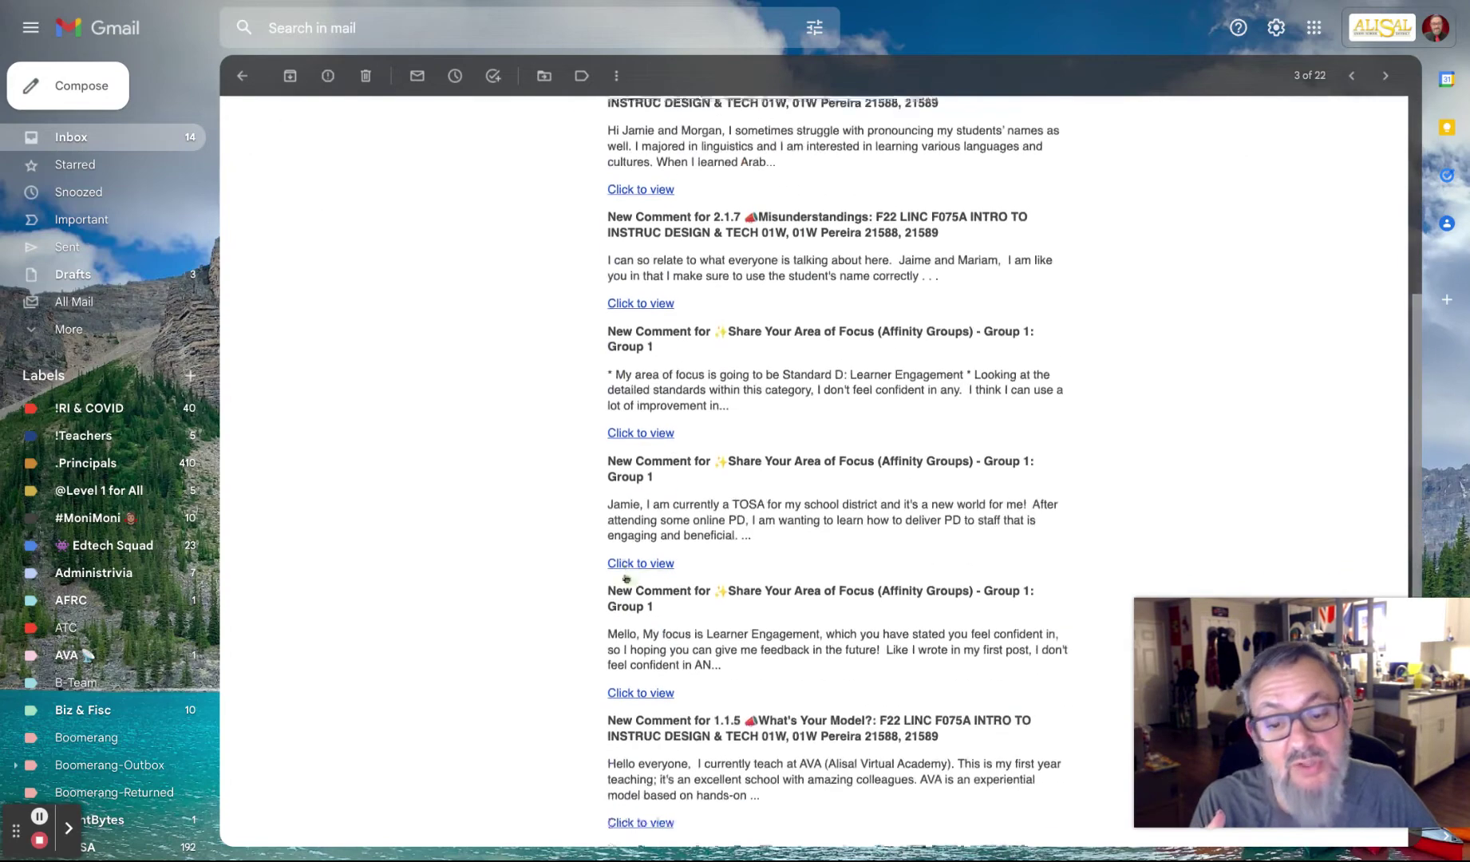
scroll(622, 571, up, 8)
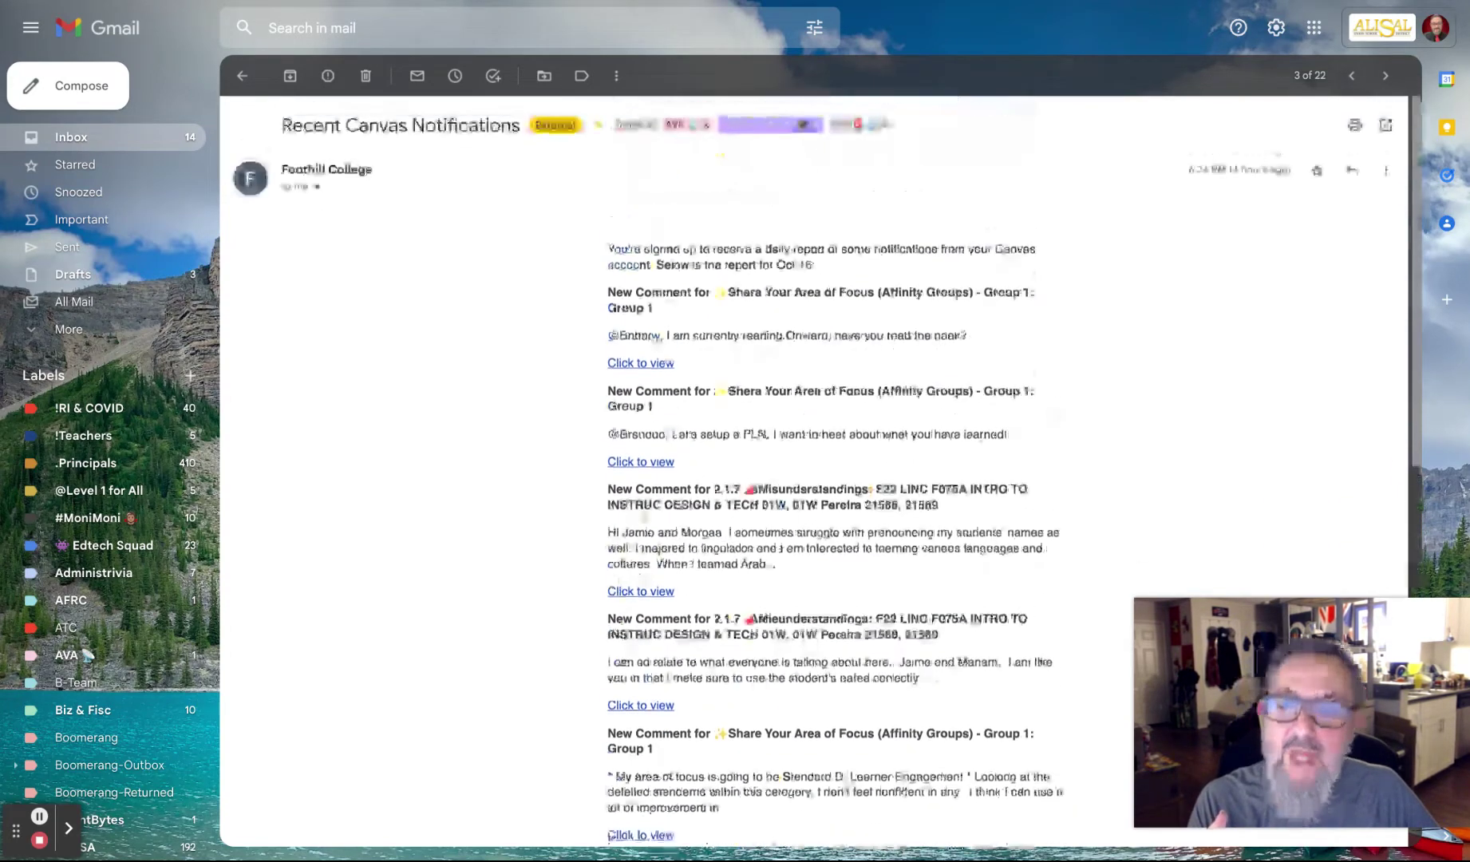
click(649, 125)
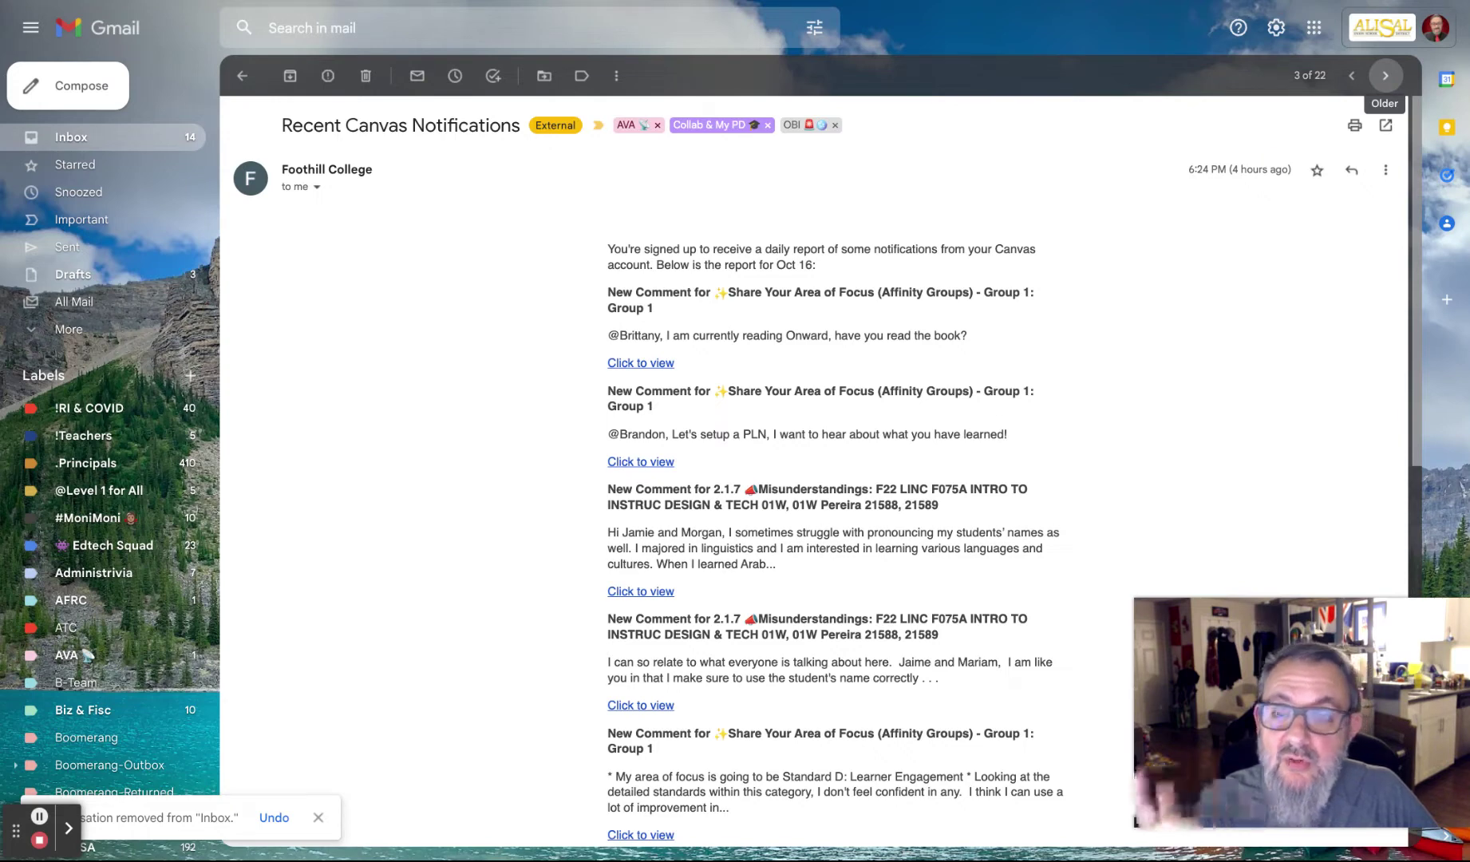
- Go back to the inbox, find the OBI label in the label list and view the conversations filed under it
click(100, 149)
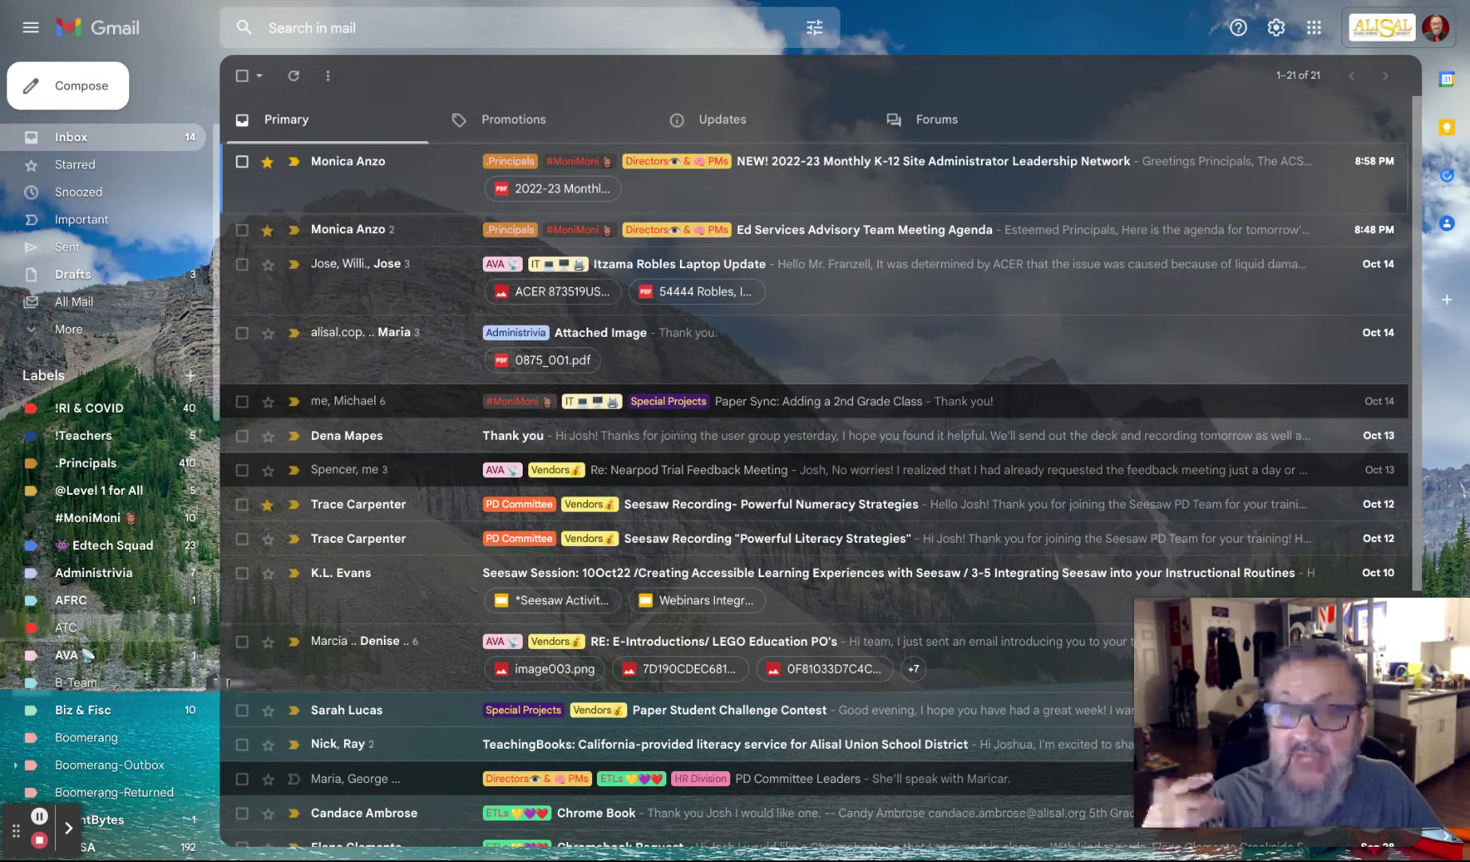
scroll(143, 674, down, 8)
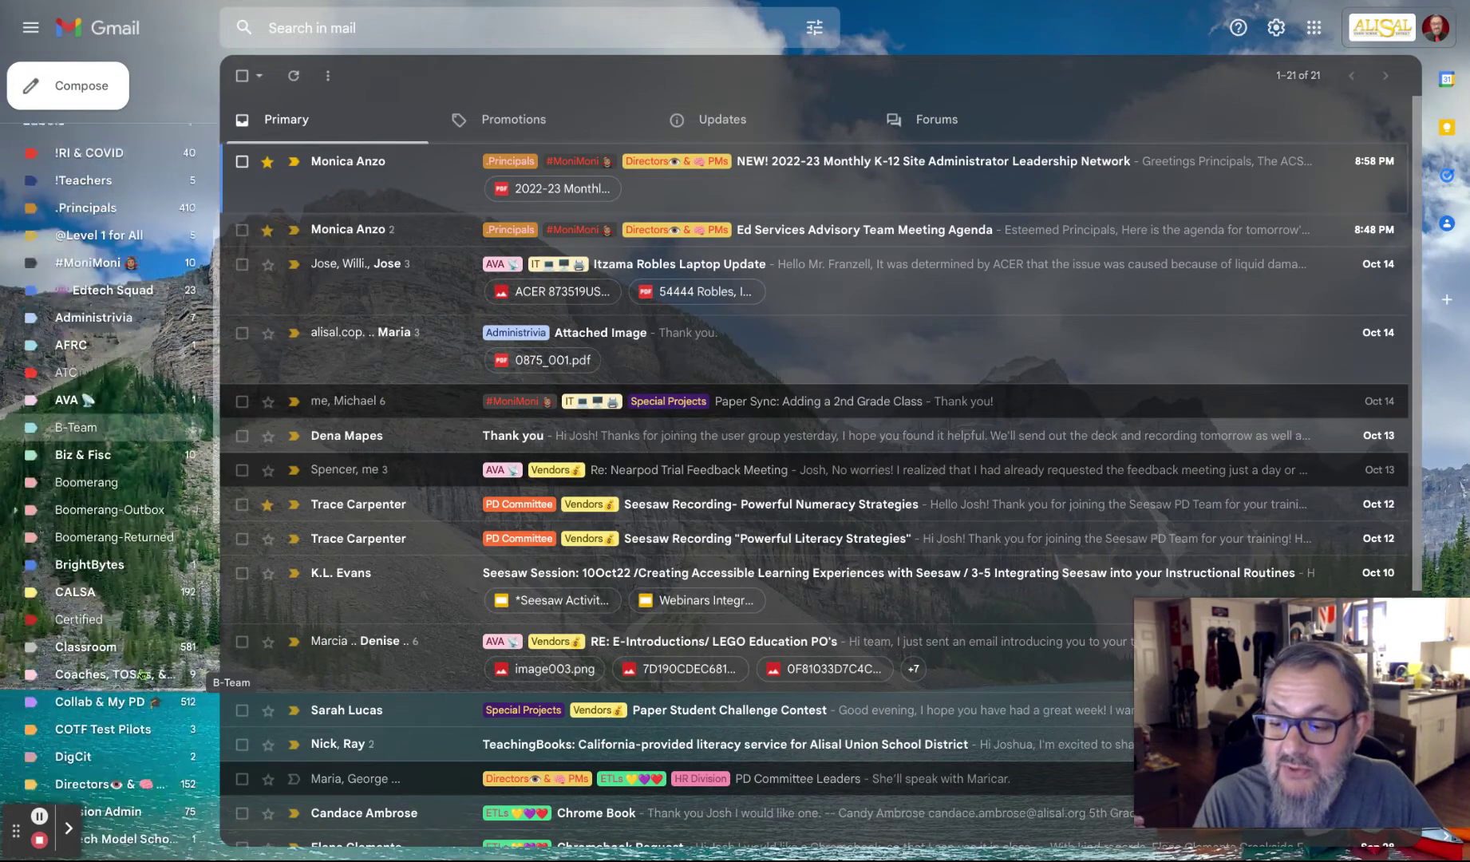
scroll(142, 674, down, 5)
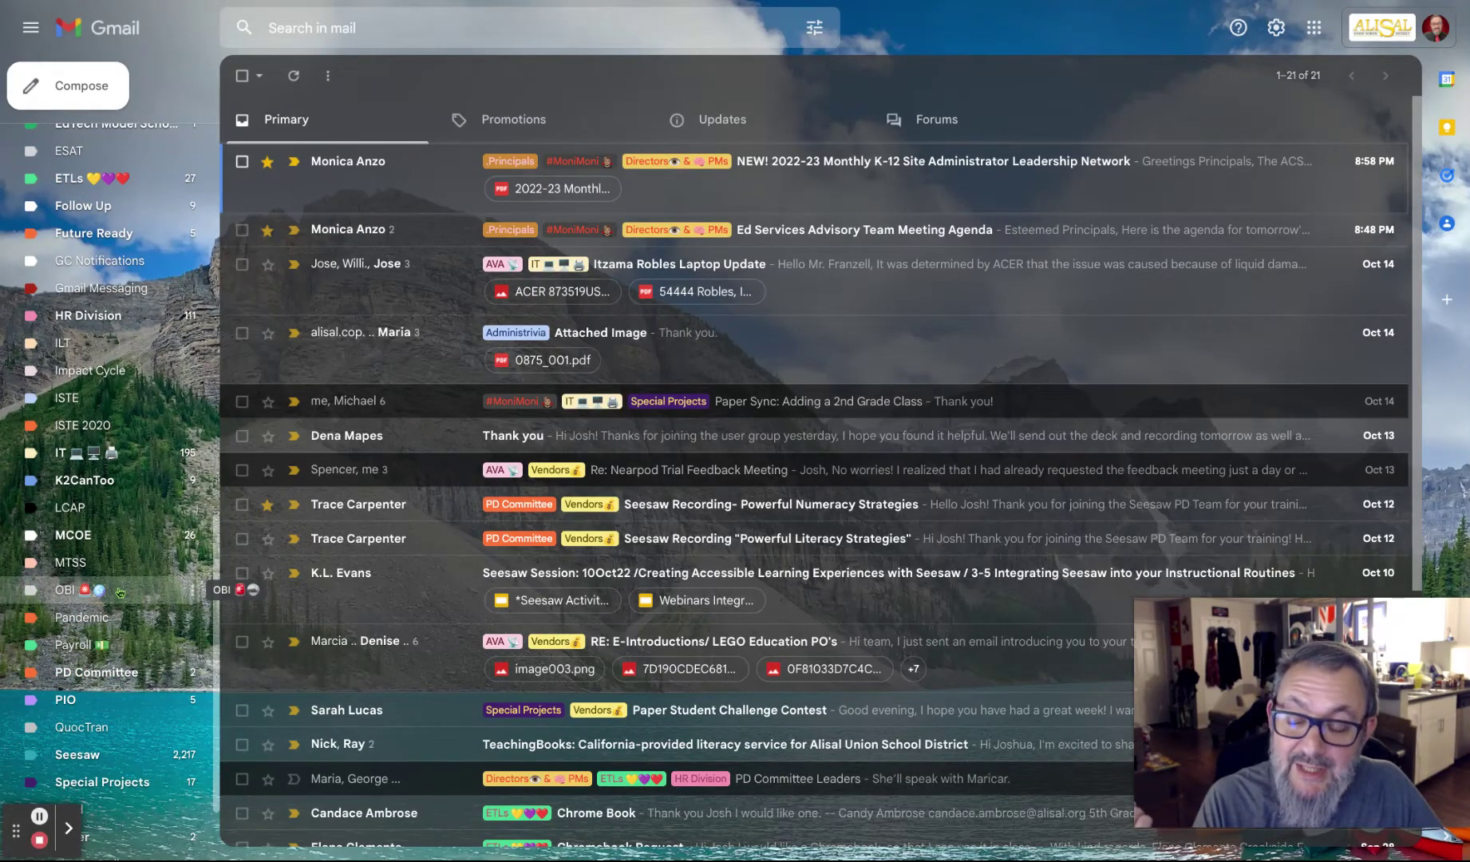
click(59, 593)
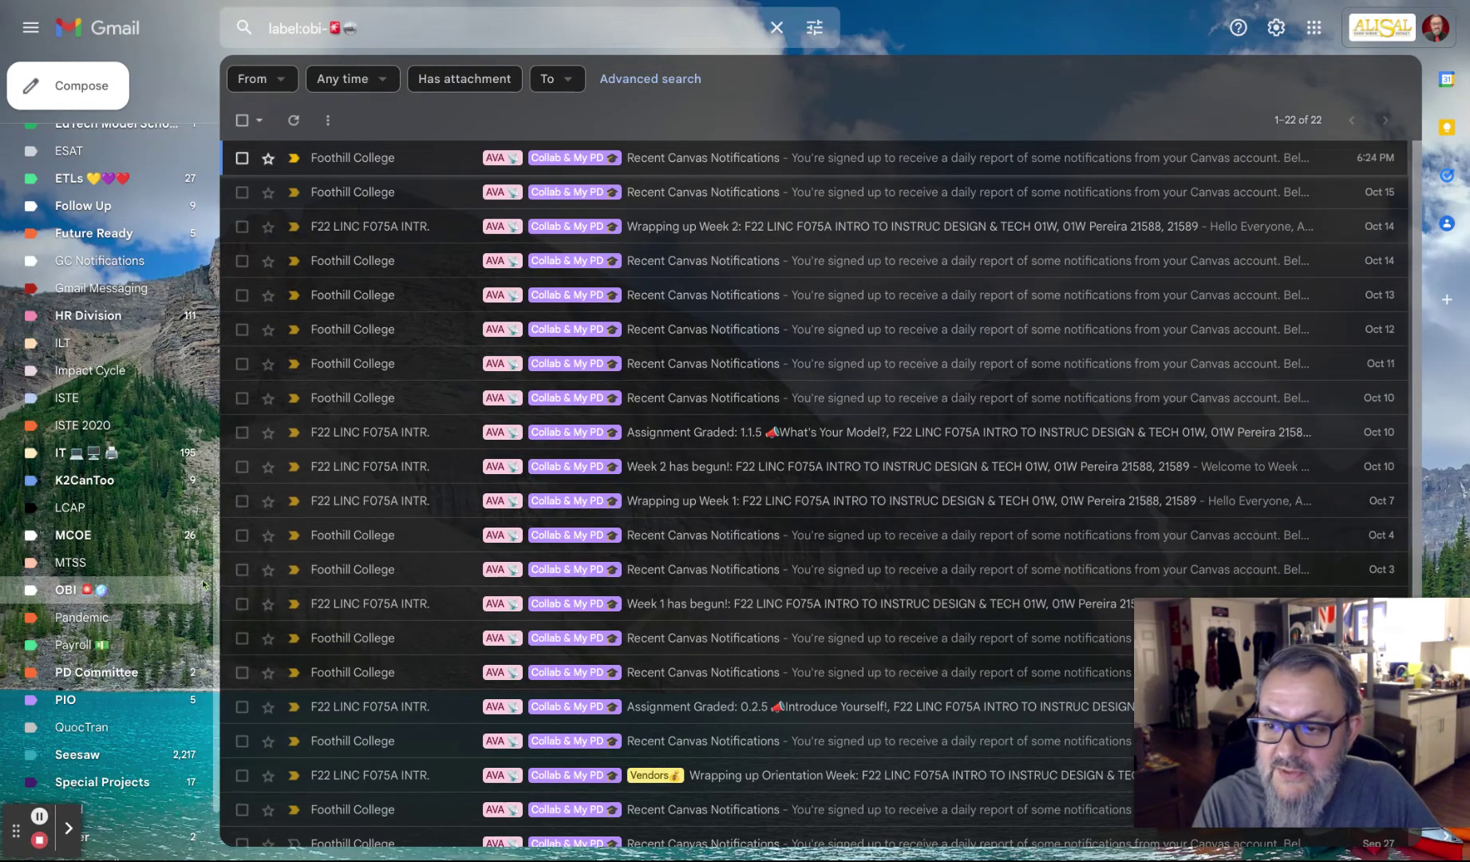
scroll(120, 564, up, 3)
scroll(120, 564, up, 2)
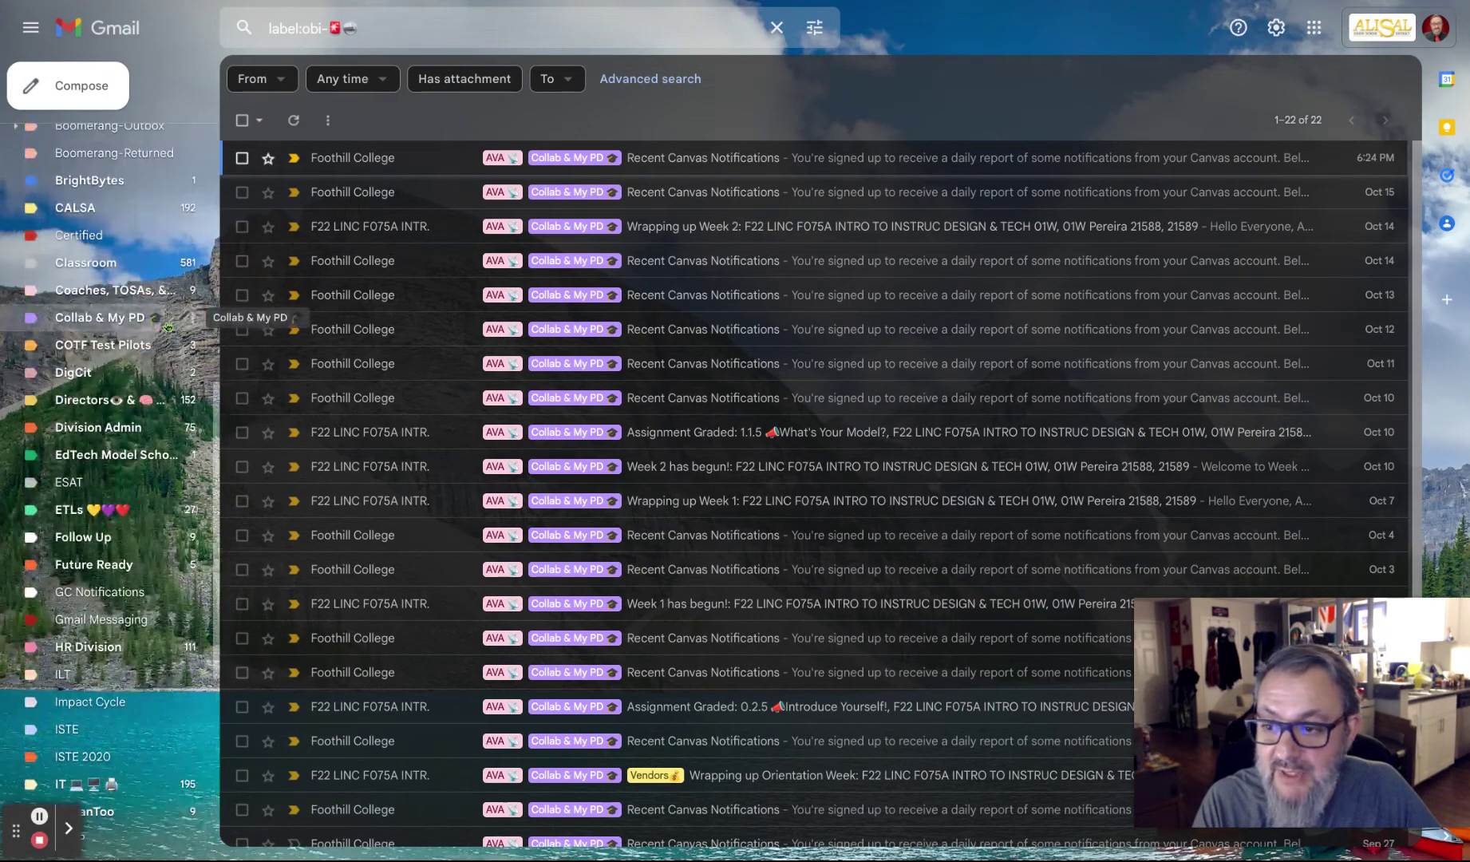
- View the conversations filed under the Collab & My PD label and look through how they are labelled
click(140, 322)
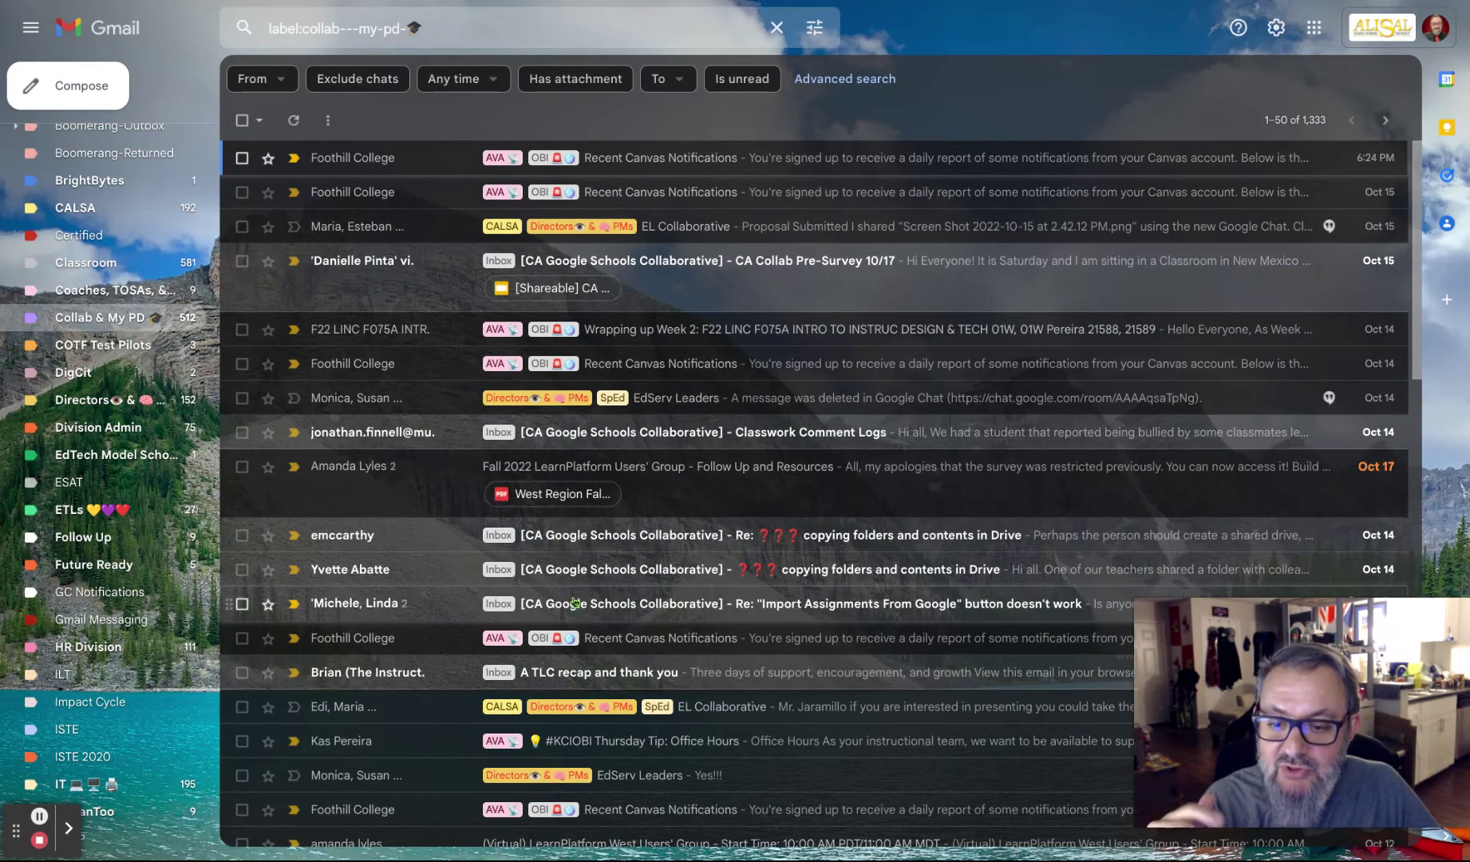
scroll(573, 602, down, 3)
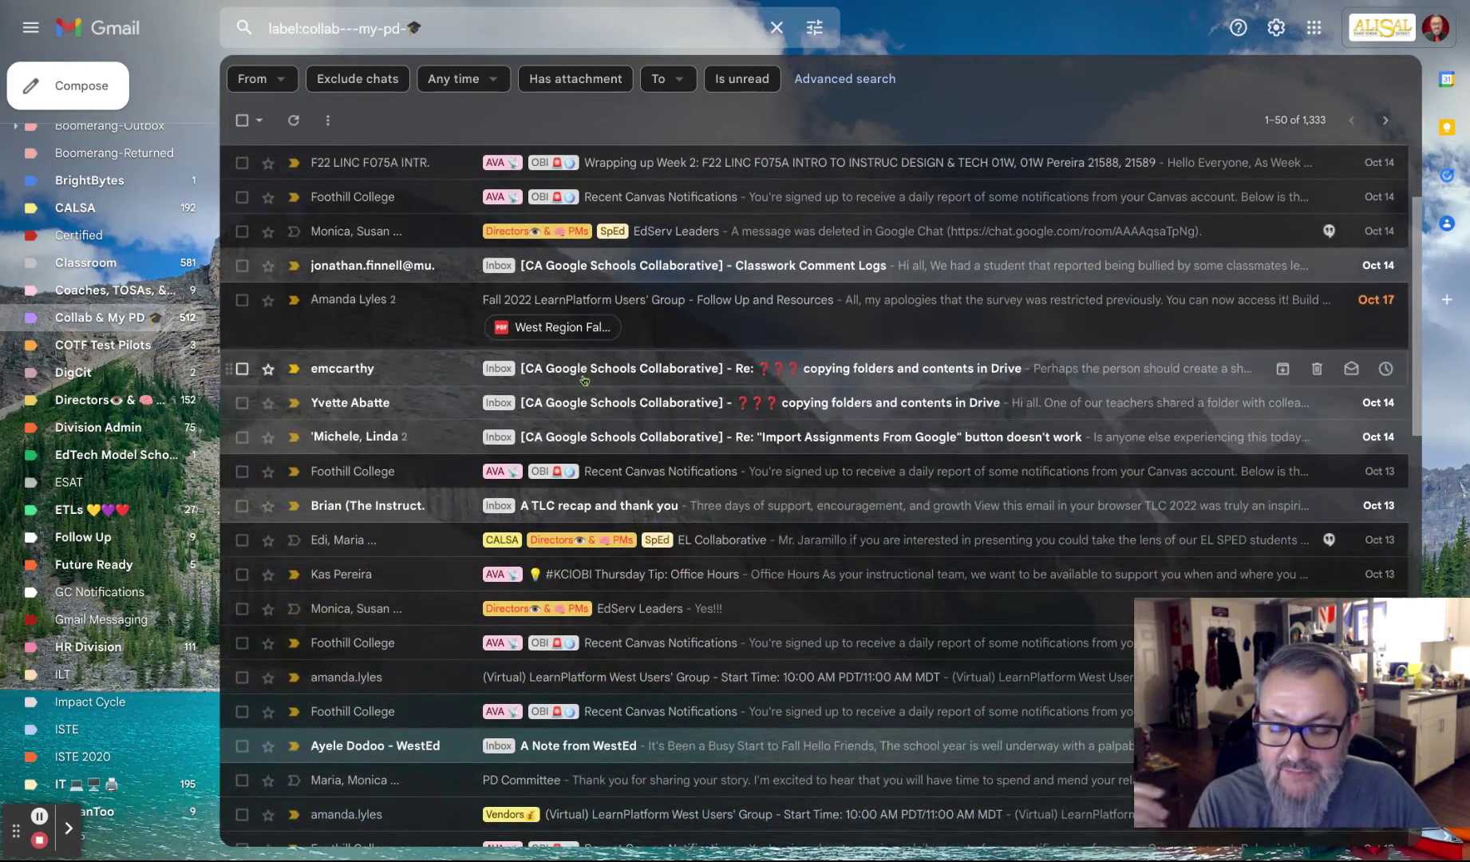
scroll(582, 477, down, 1)
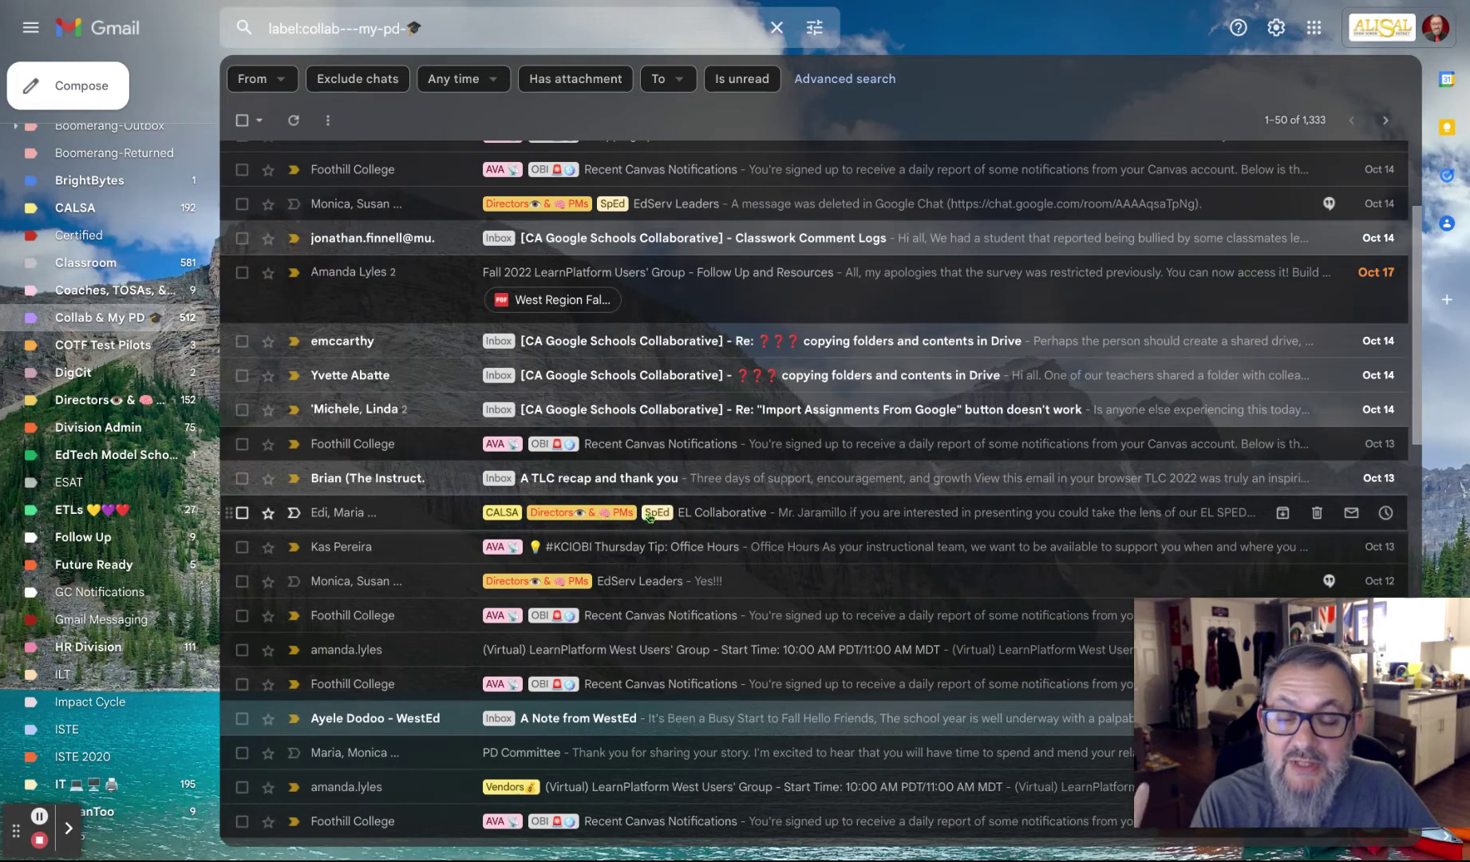
scroll(649, 517, up, 1)
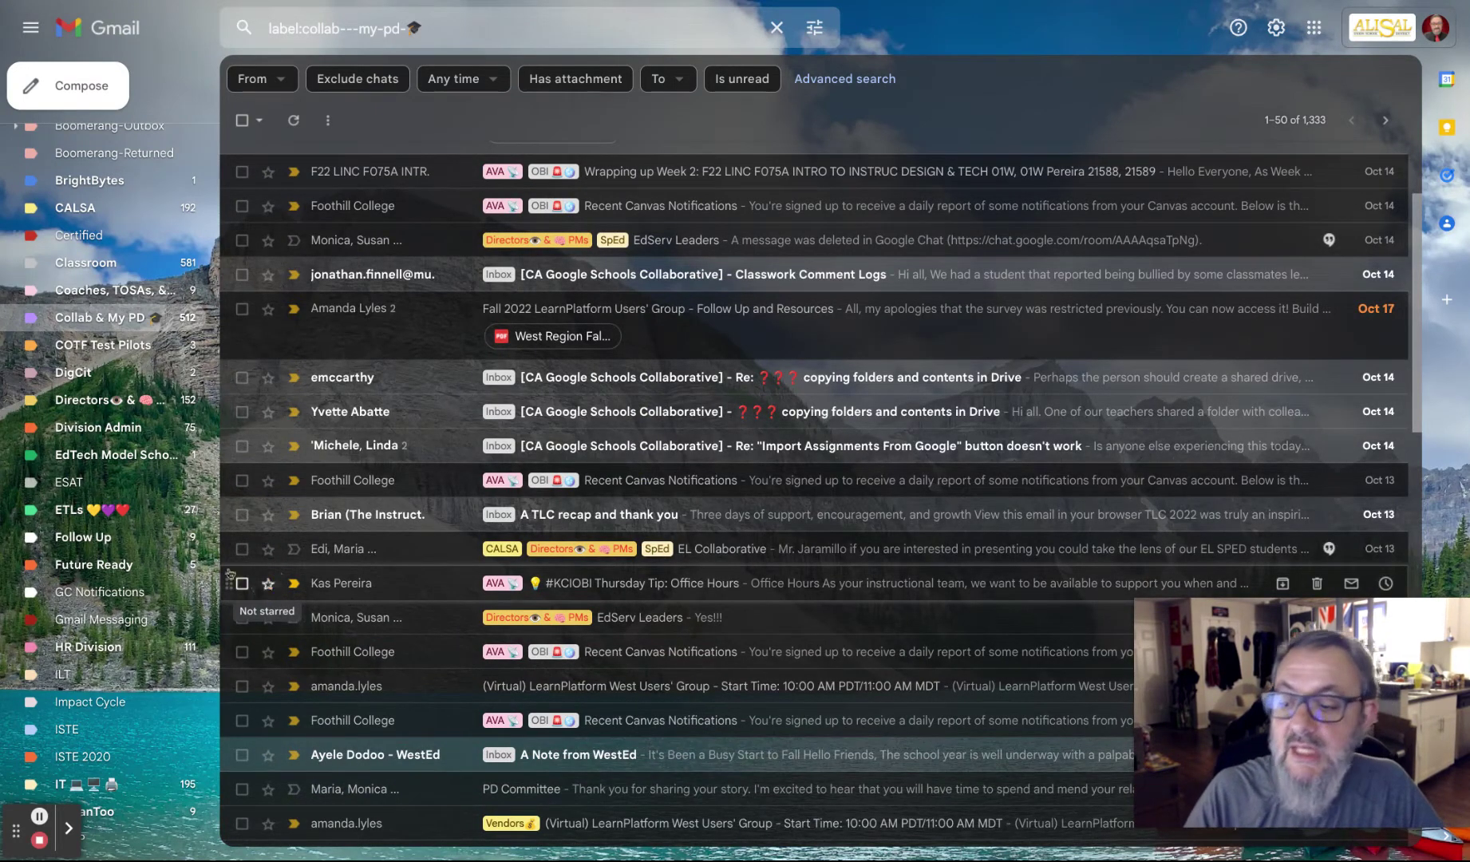
- Find the OBI label in the label list and try a medium blue label color with white text on it
scroll(142, 779, down, 1)
scroll(142, 779, down, 3)
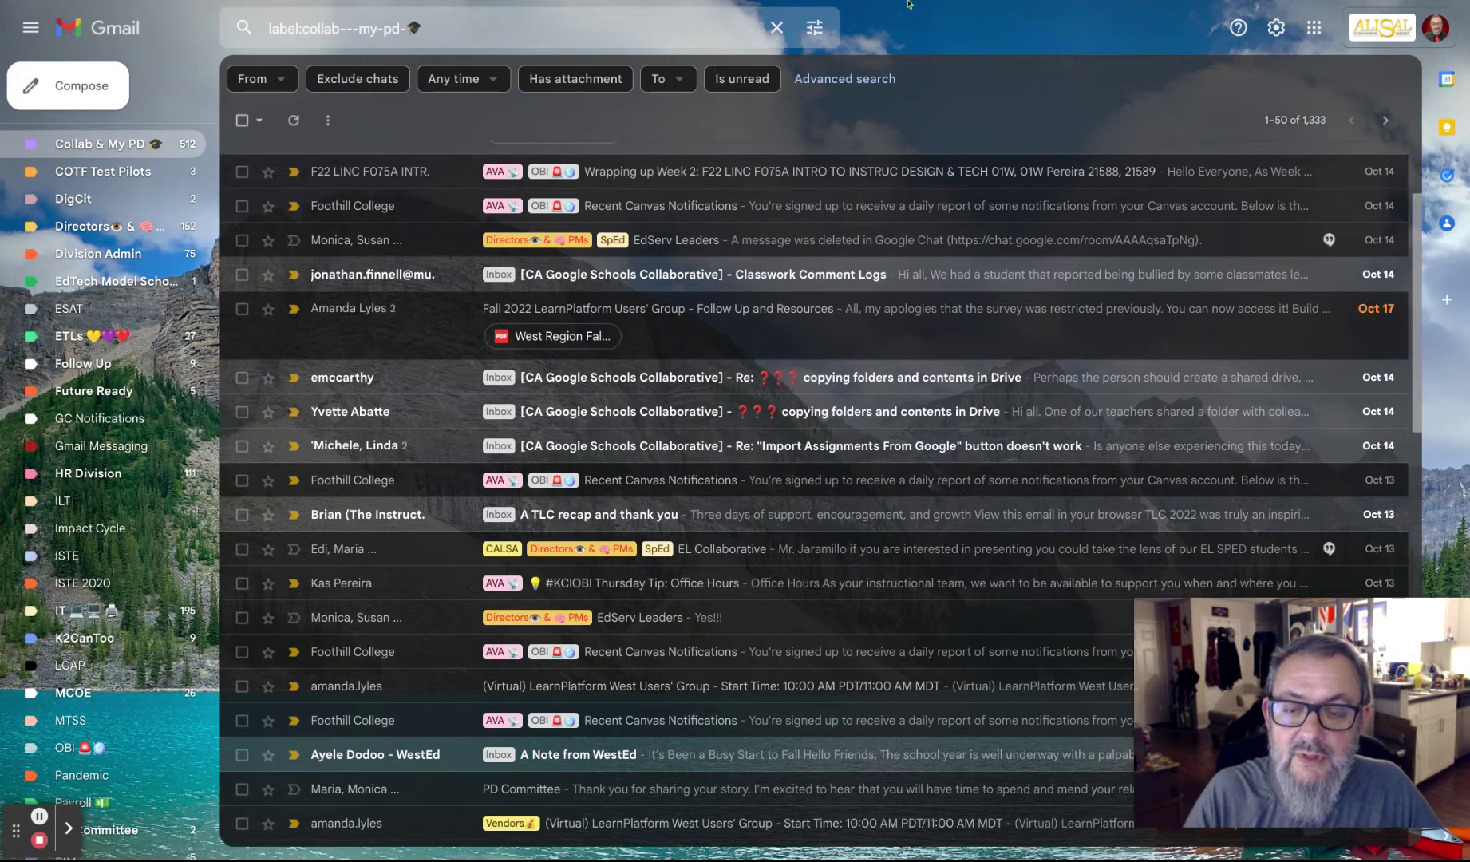
drag(239, 480, 192, 750)
click(192, 750)
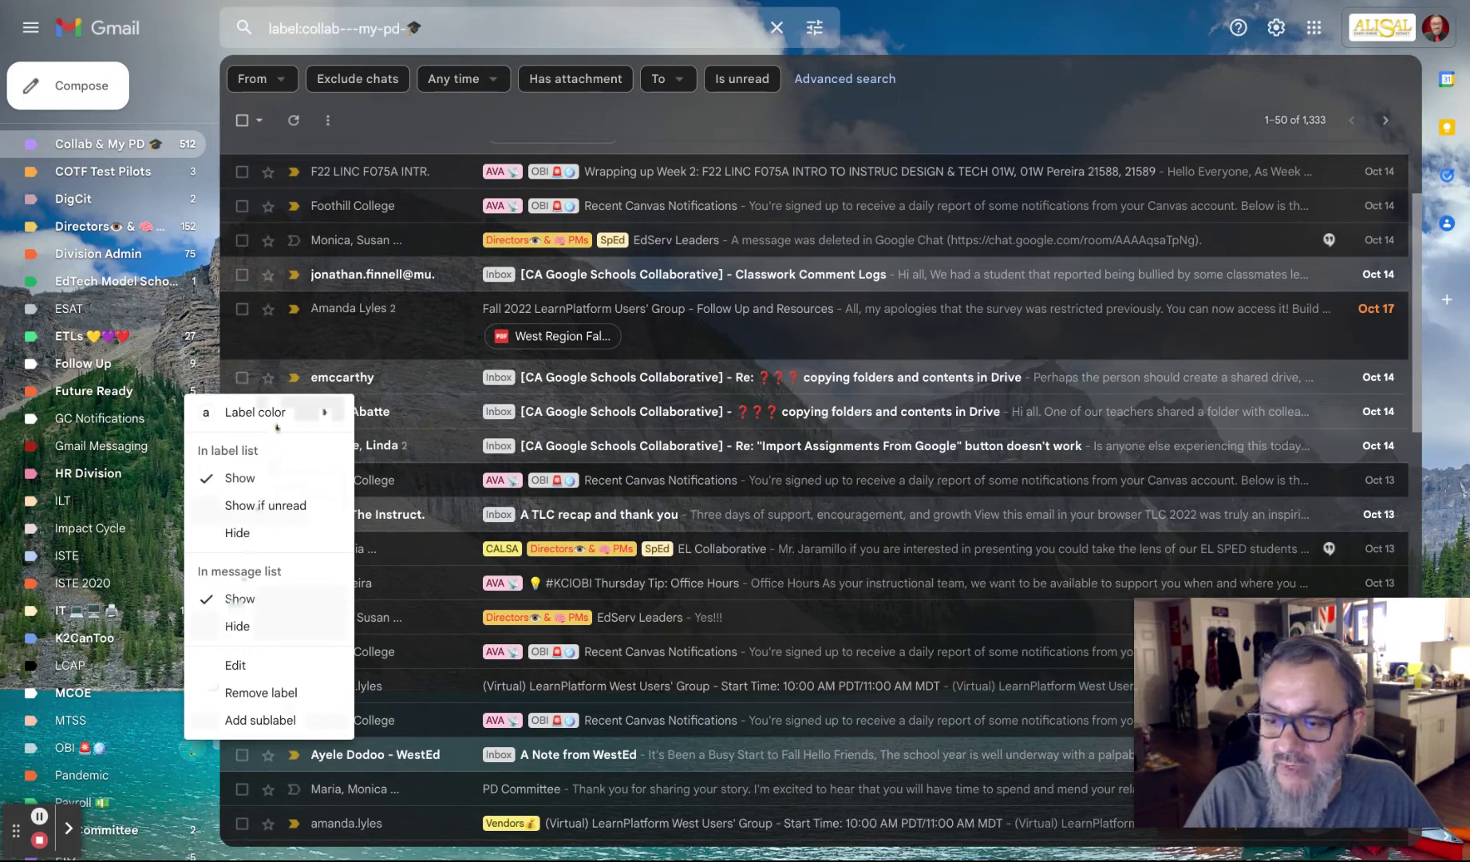
mouse_move(279, 408)
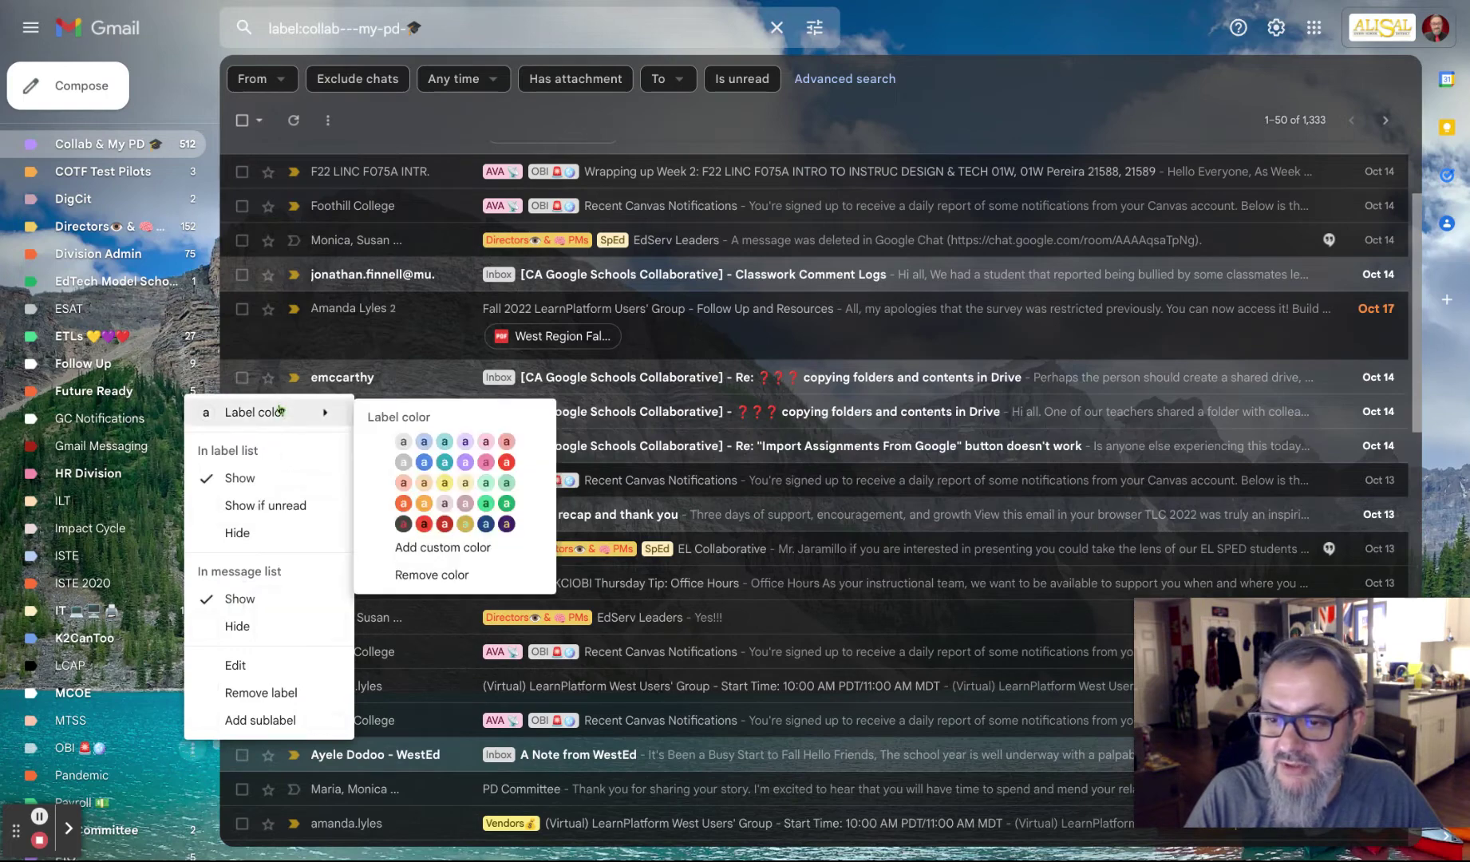
click(425, 466)
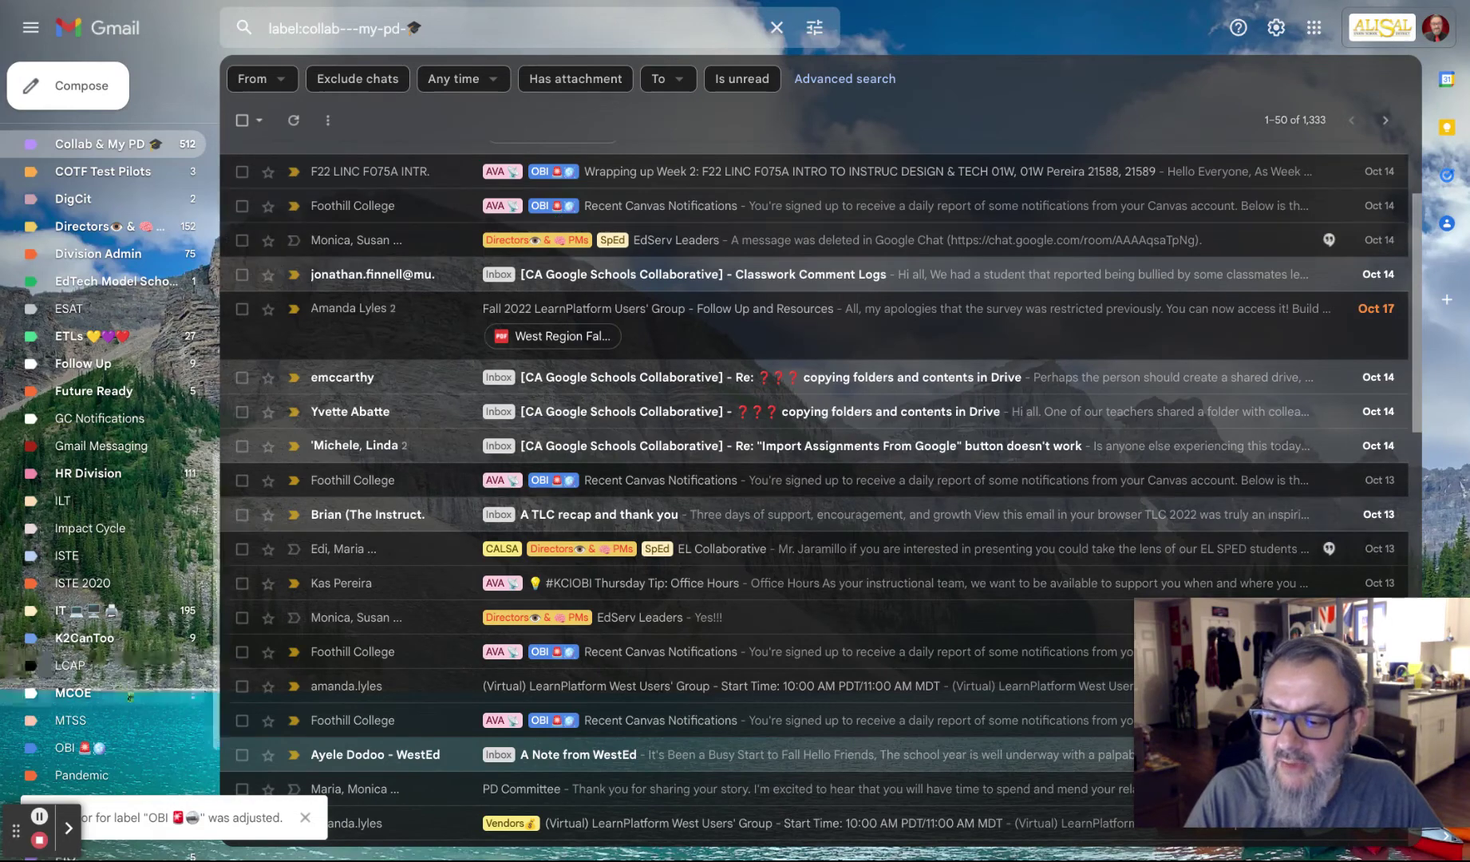
- Try light teal and light blue as alternative colors for the OBI label
click(190, 751)
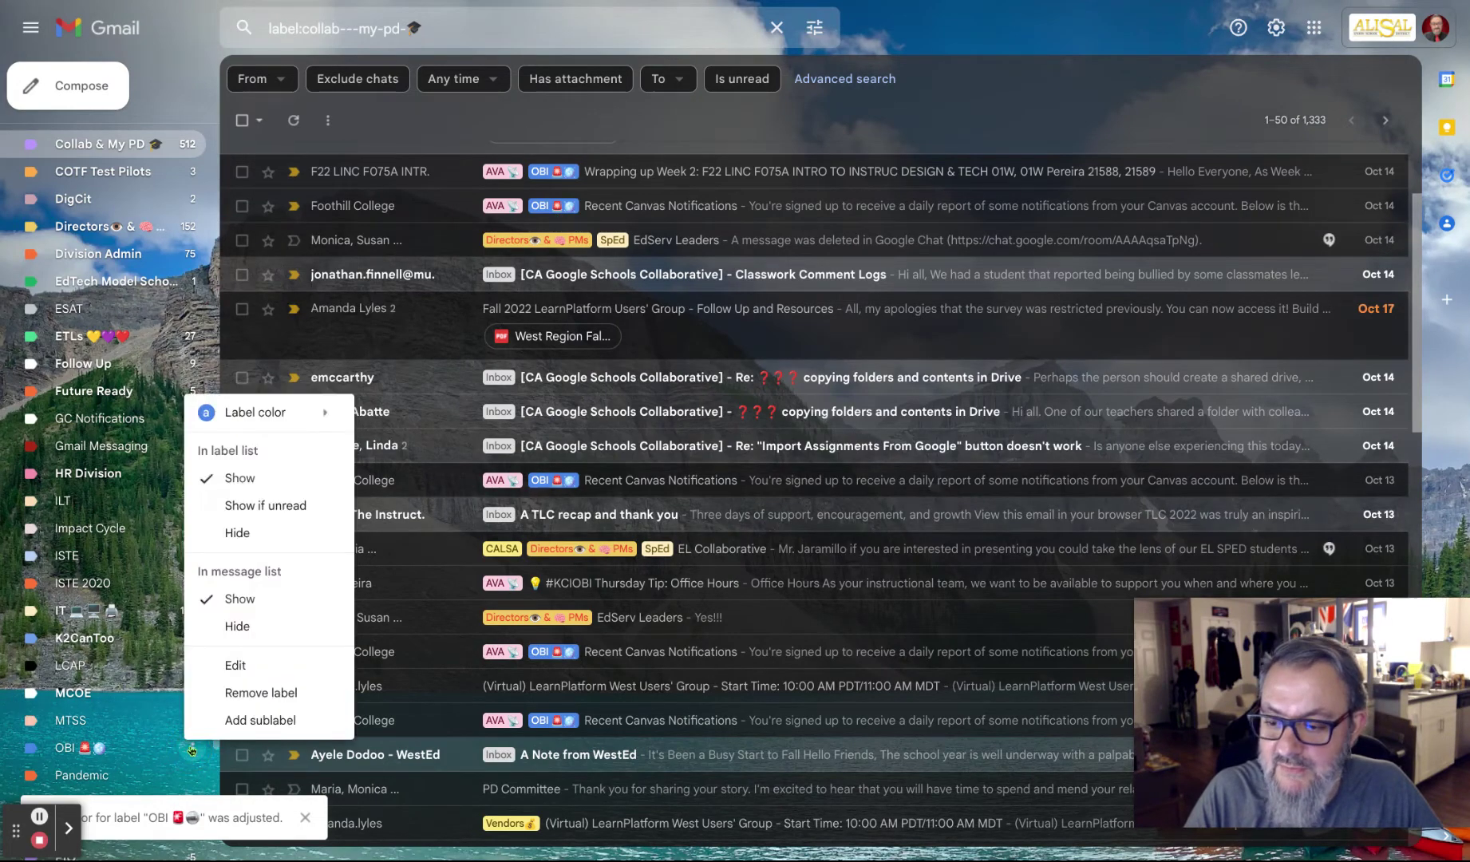
mouse_move(297, 419)
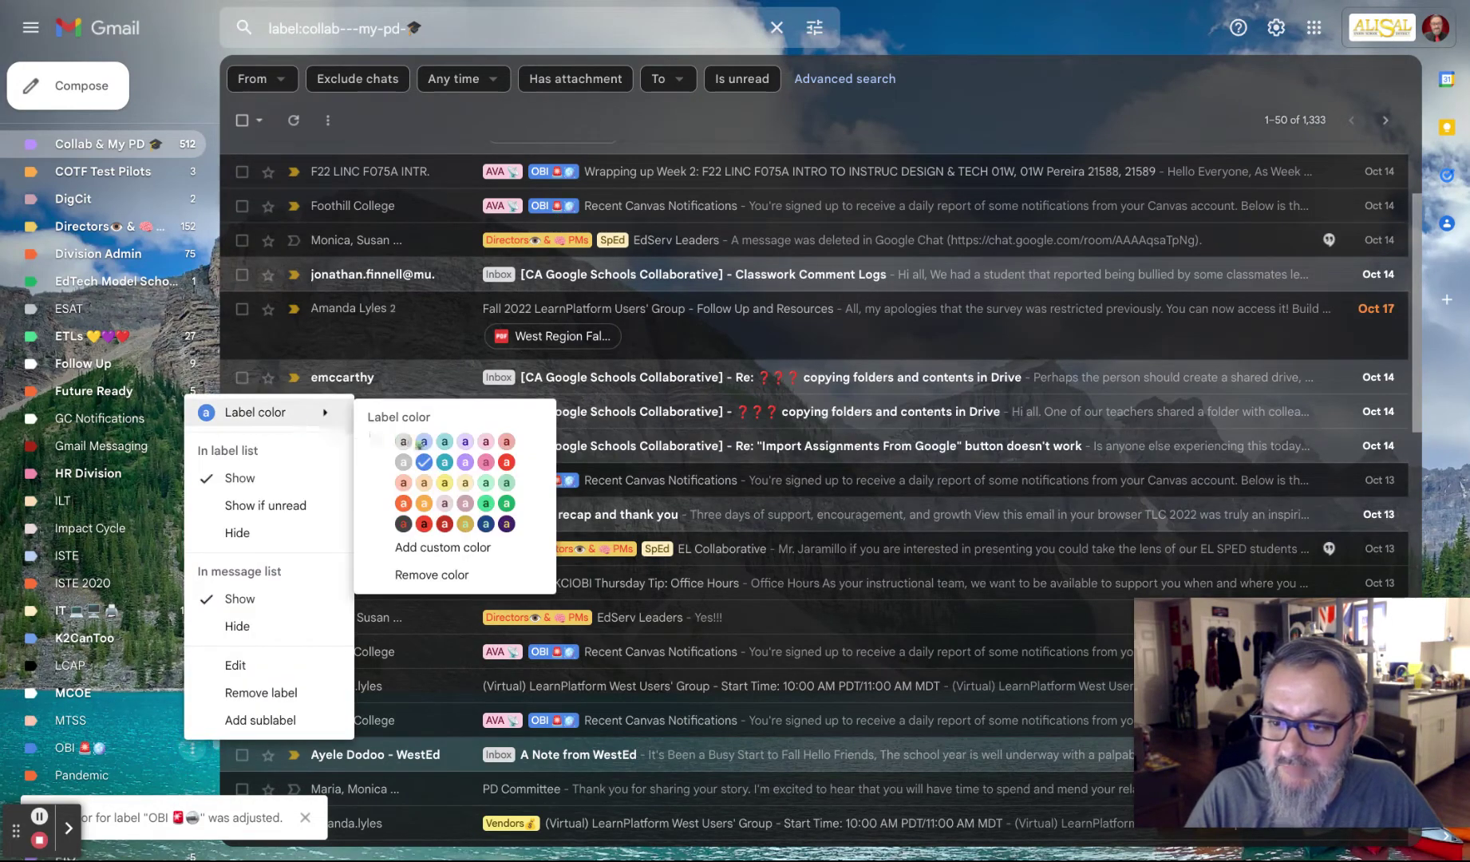
click(442, 444)
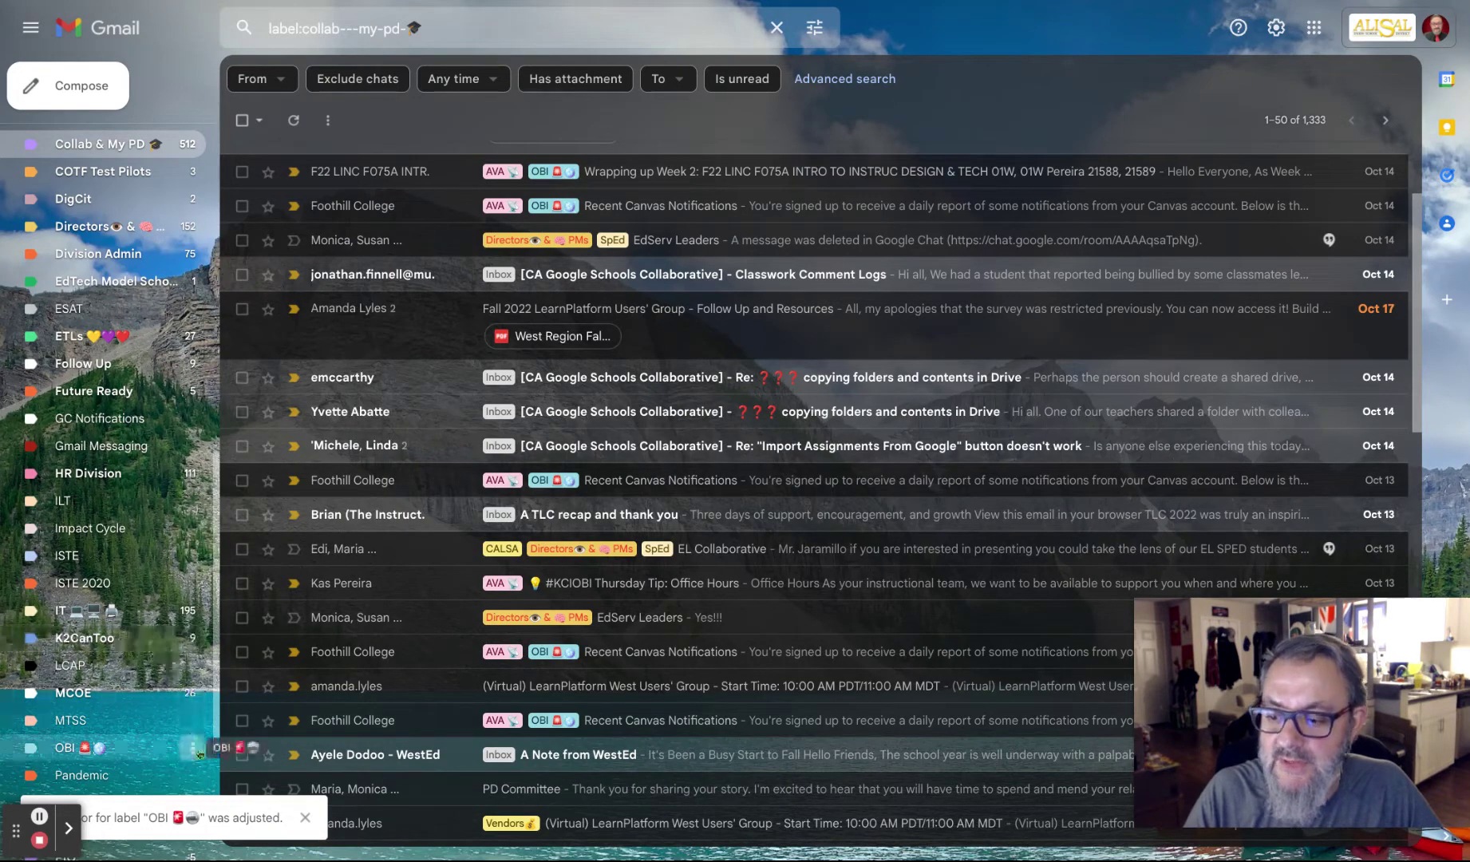
click(191, 748)
mouse_move(326, 411)
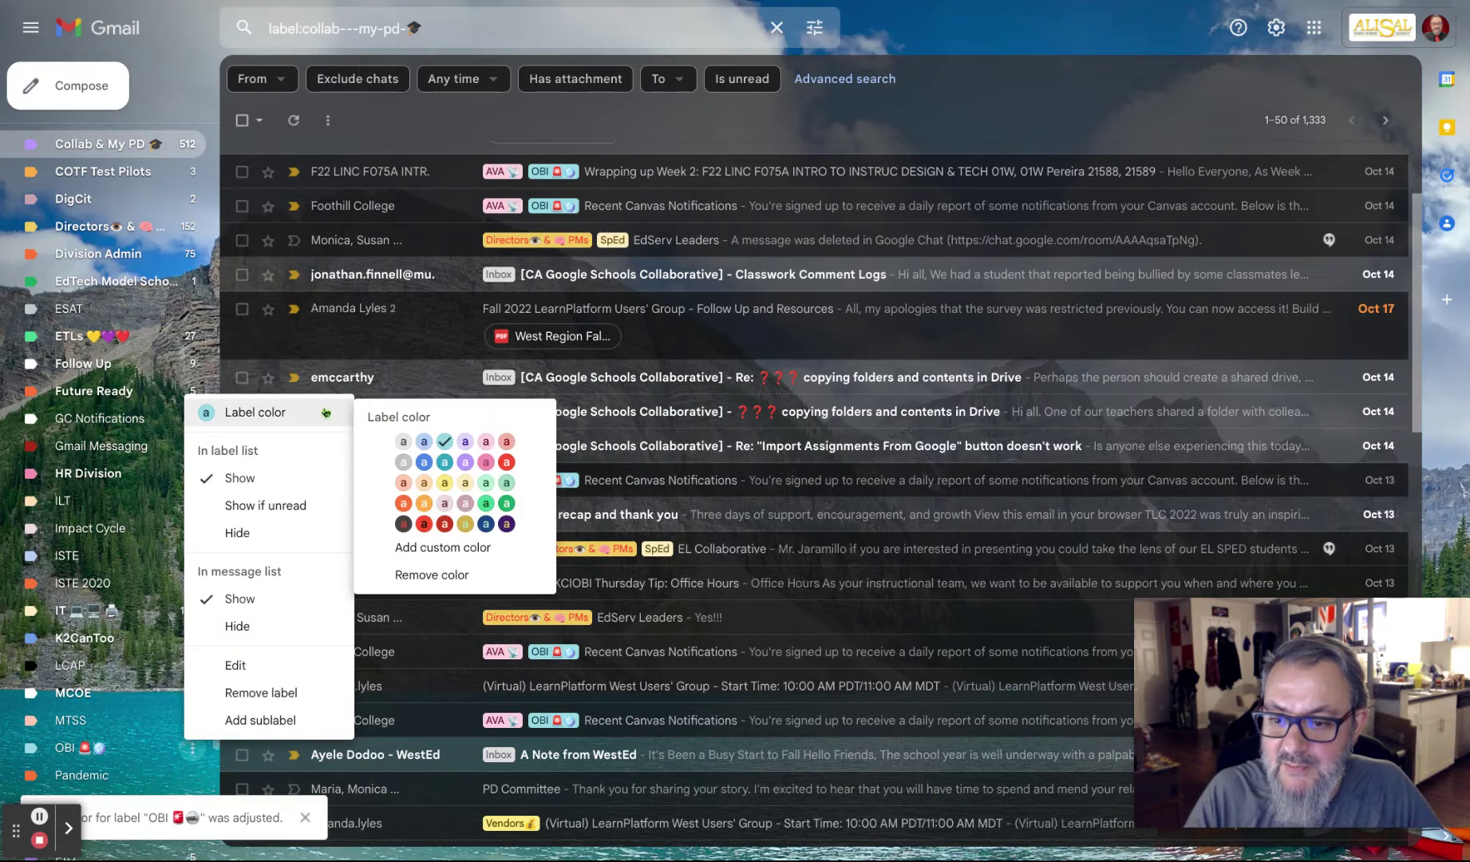
click(425, 446)
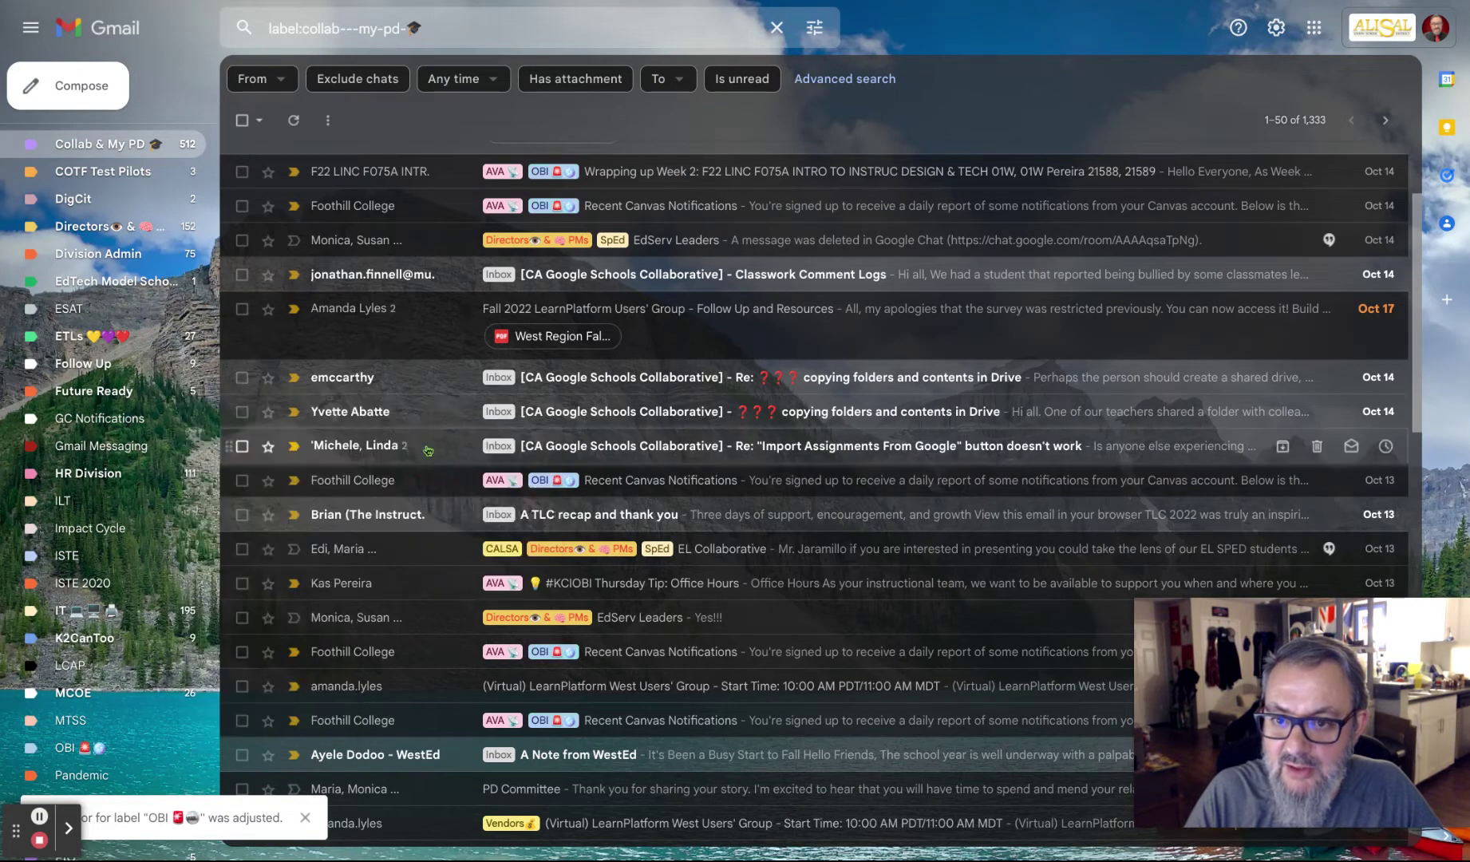
- Set the OBI label's color to orange with white text
click(191, 750)
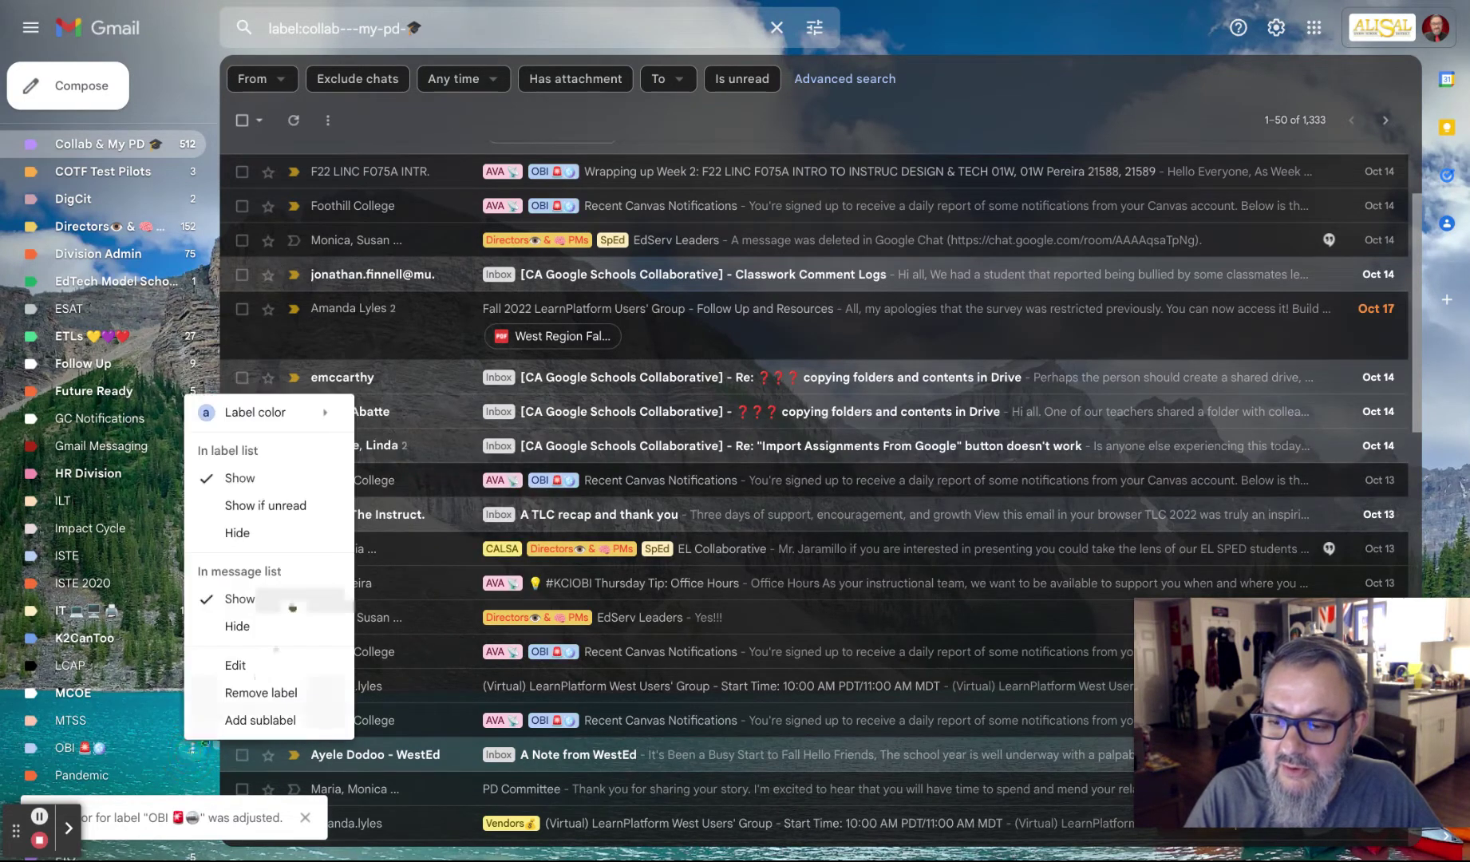
mouse_move(319, 415)
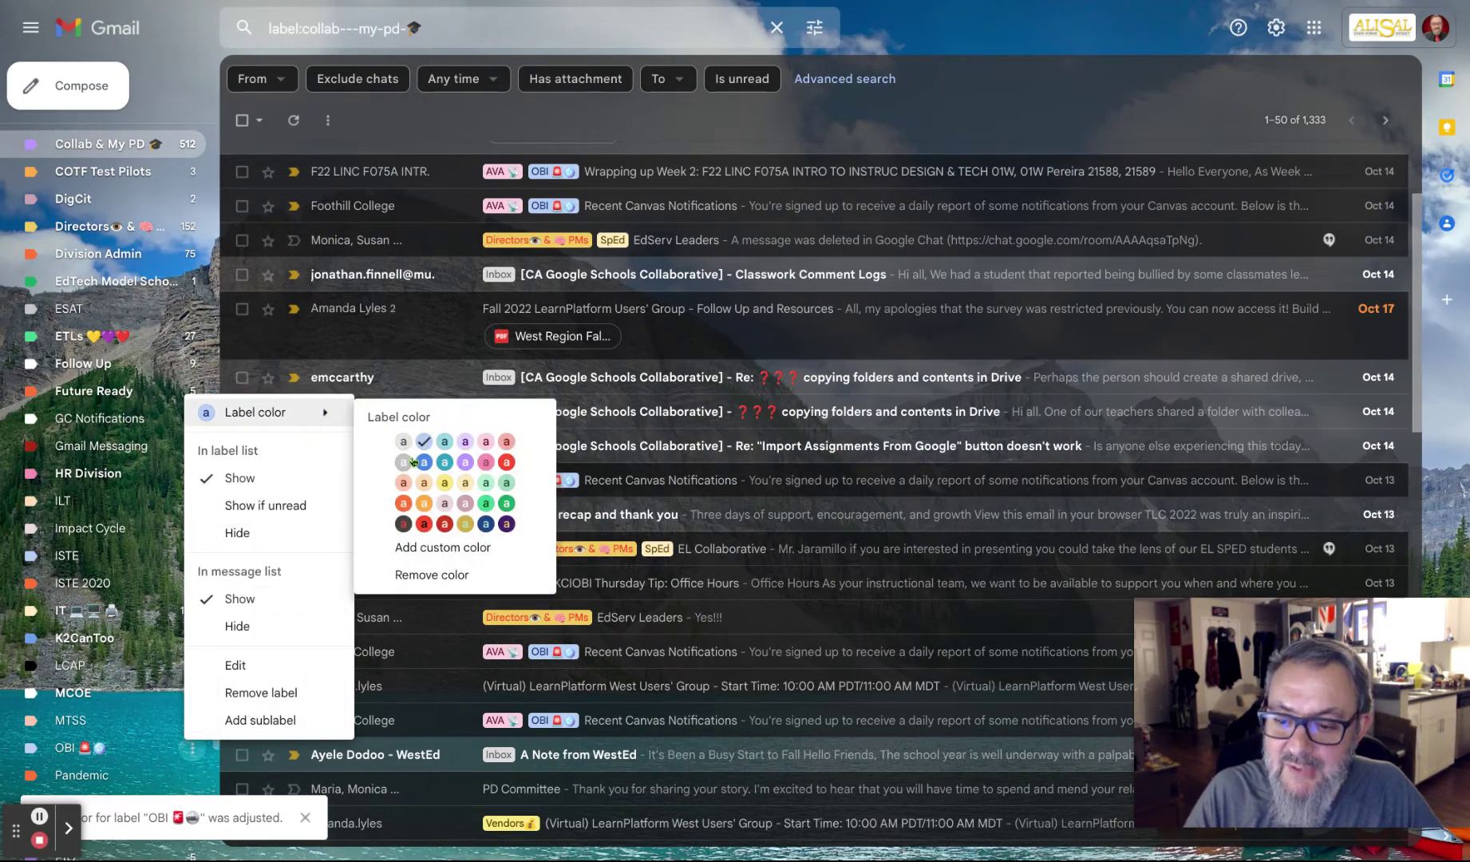
click(402, 504)
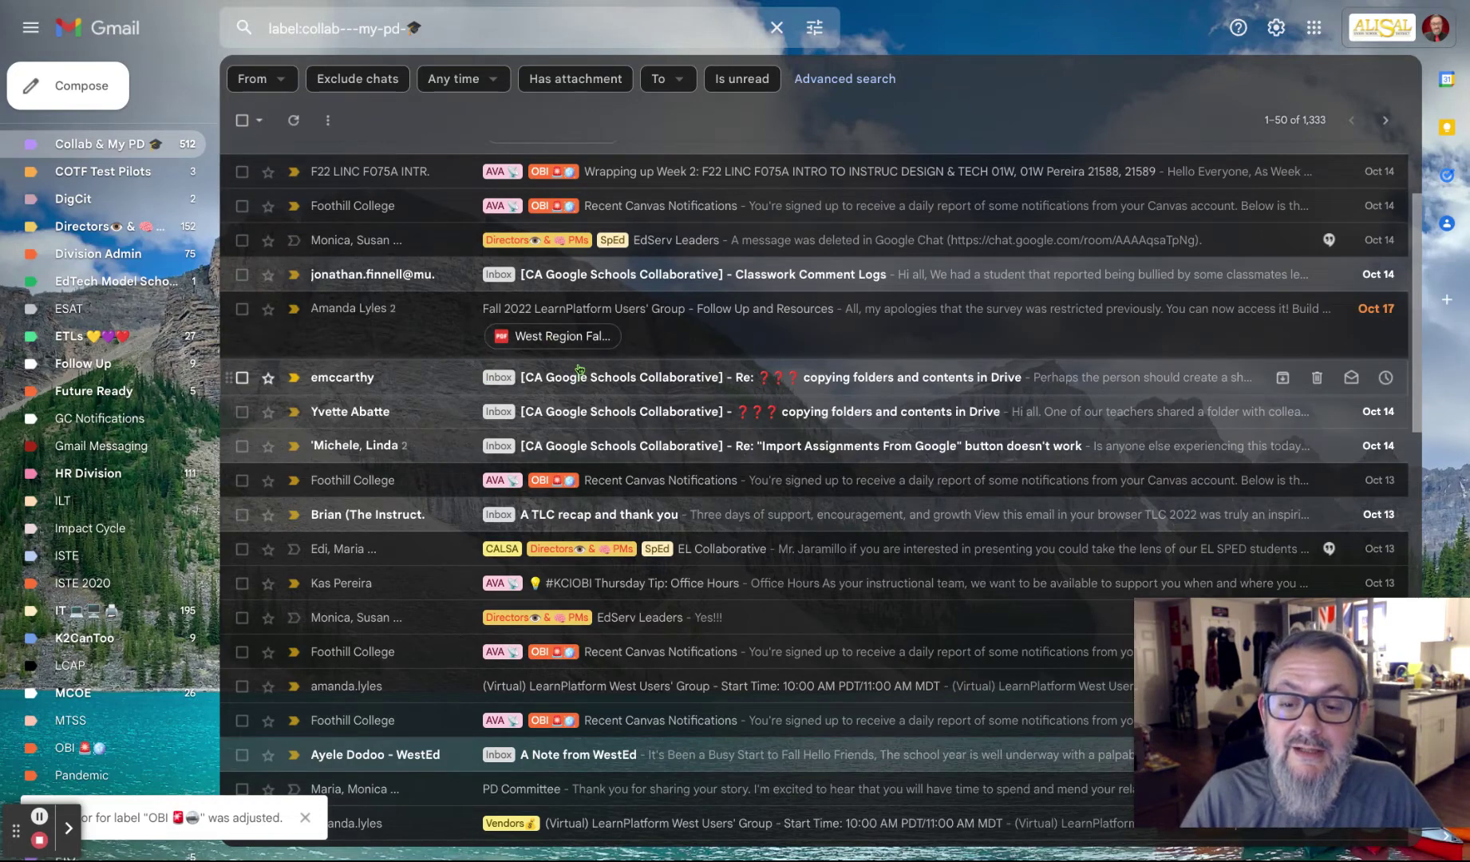
- Return to the inbox and look over the labelled emails in the Primary category
scroll(144, 254, up, 8)
scroll(104, 319, up, 5)
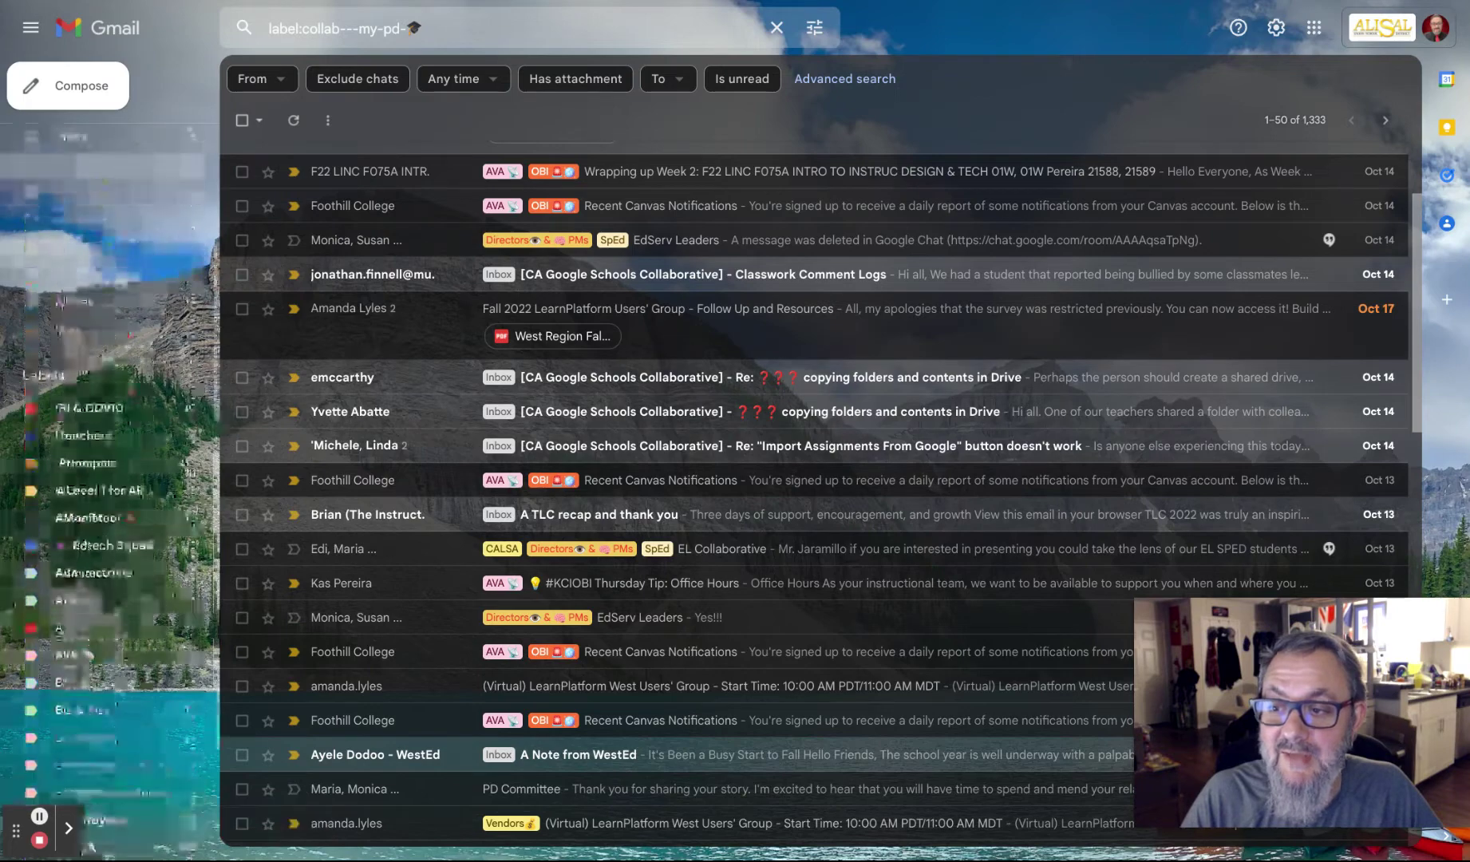
click(103, 142)
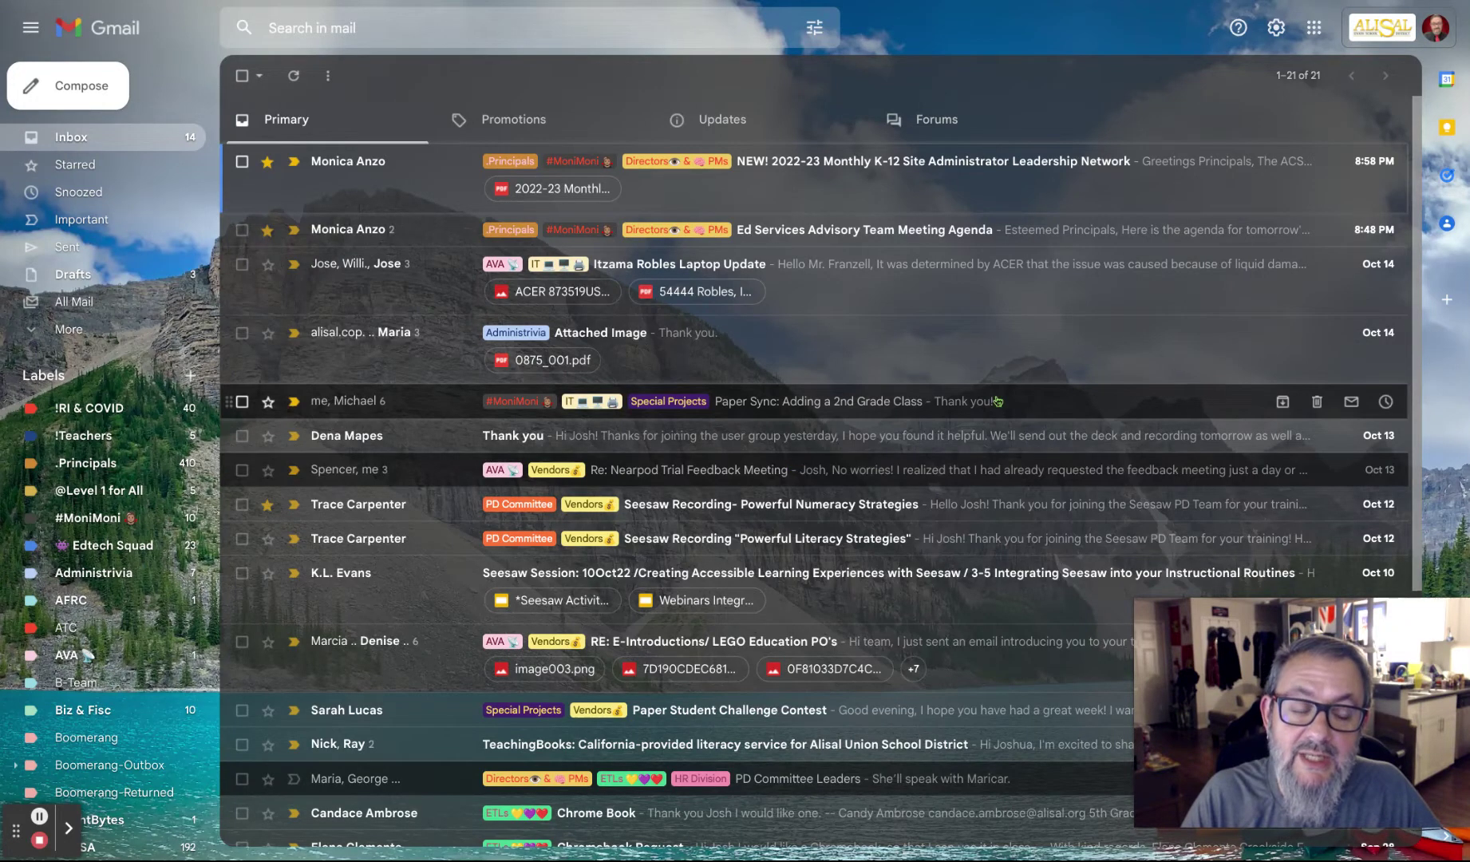
scroll(918, 375, down, 1)
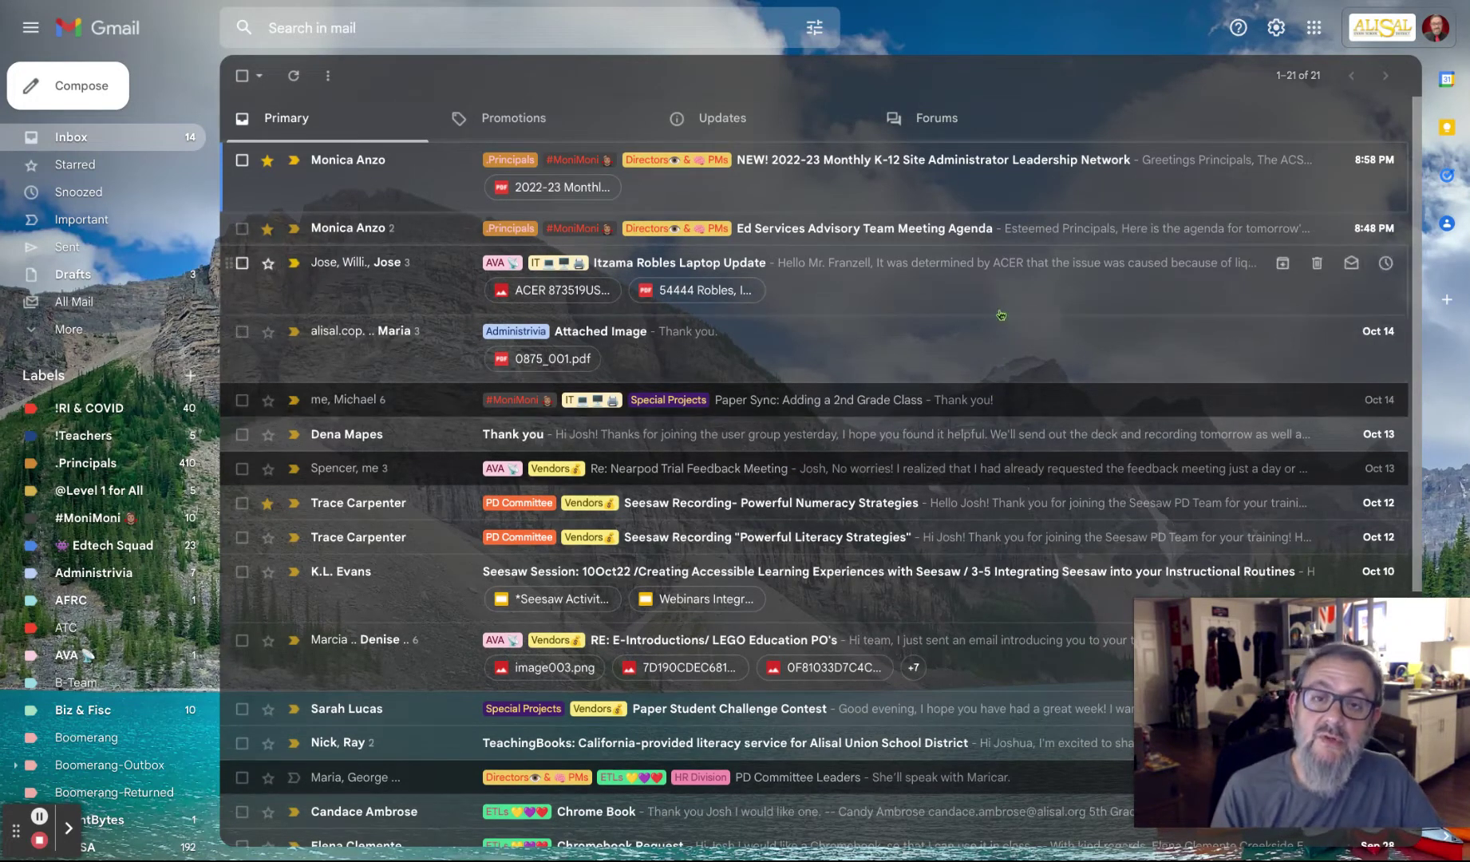